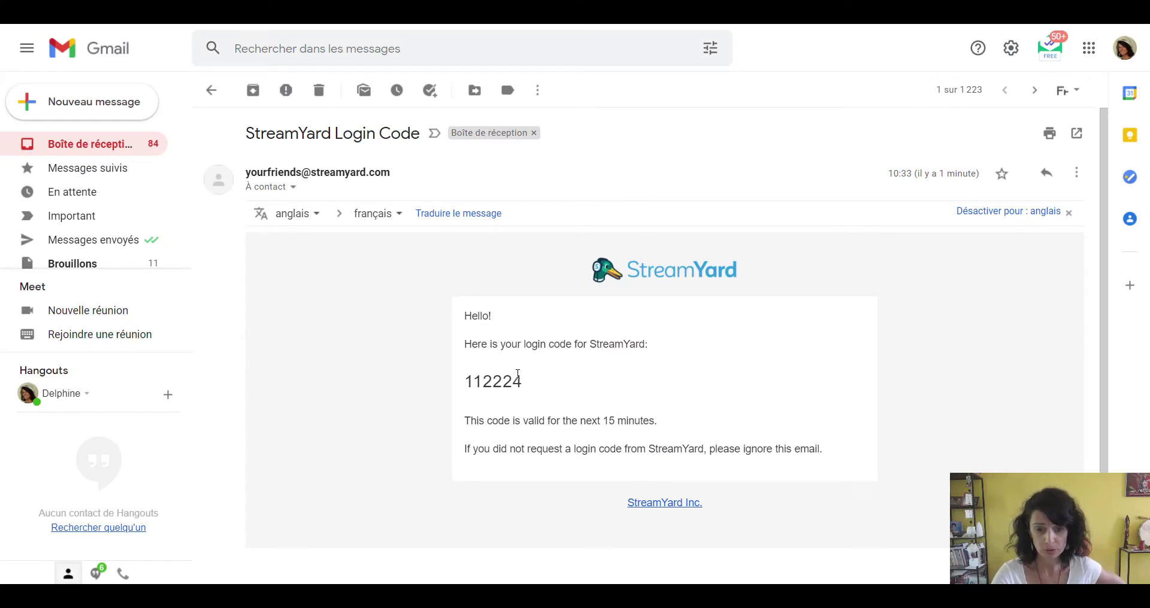
Step: Copy the login code from the StreamYard e-mail, enter it in the 6 digit code field, log in and continue past the welcome page
drag(522, 384, 468, 381)
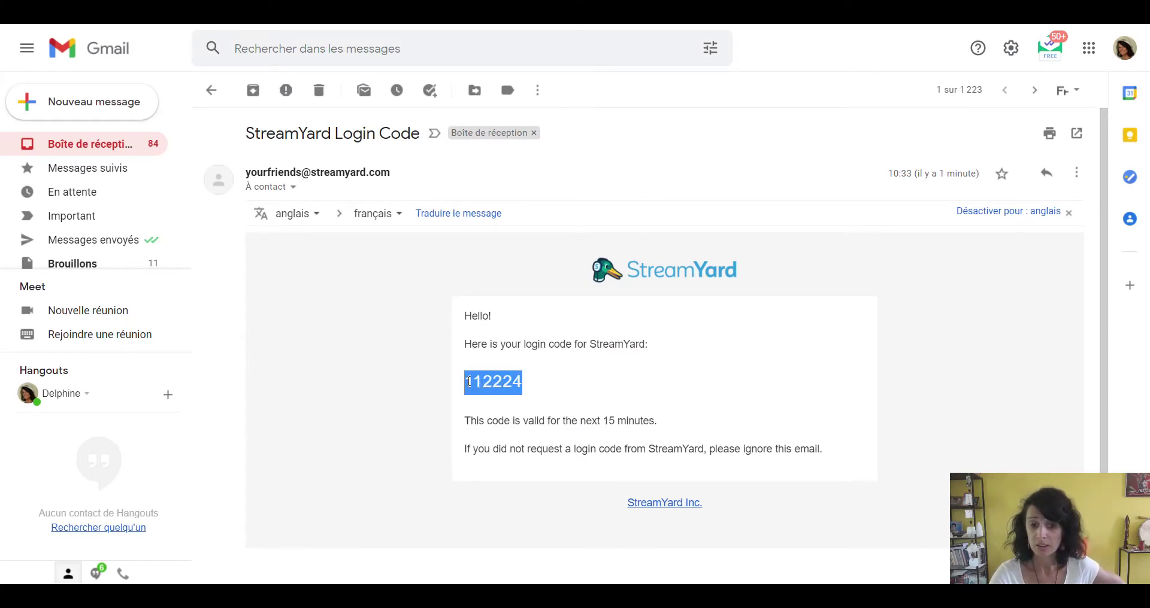
right_click(478, 381)
click(504, 386)
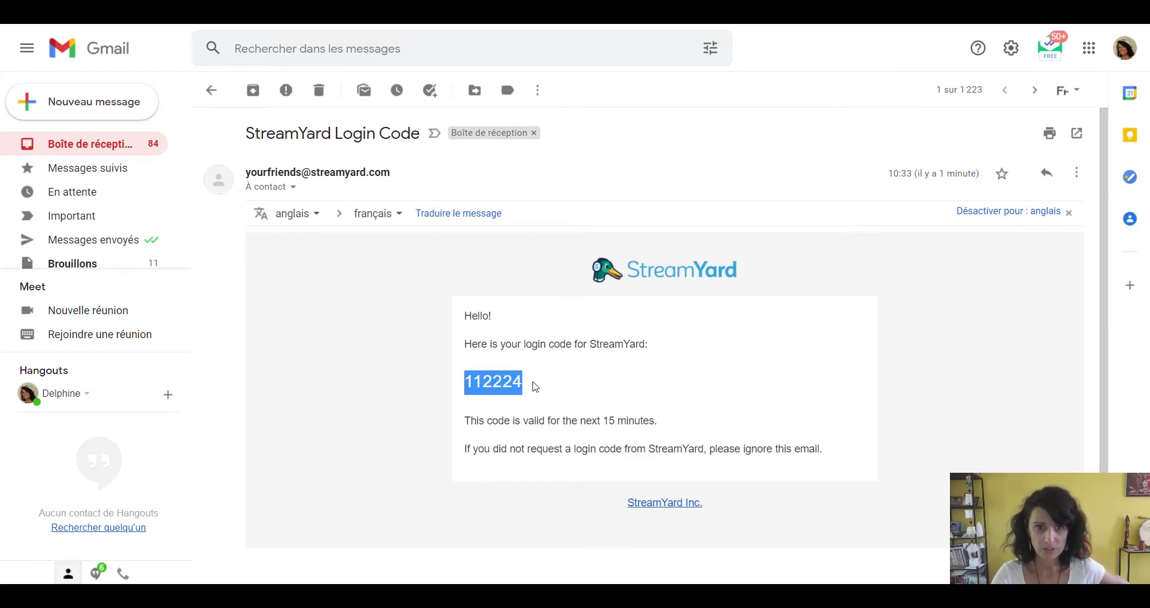
click(299, 12)
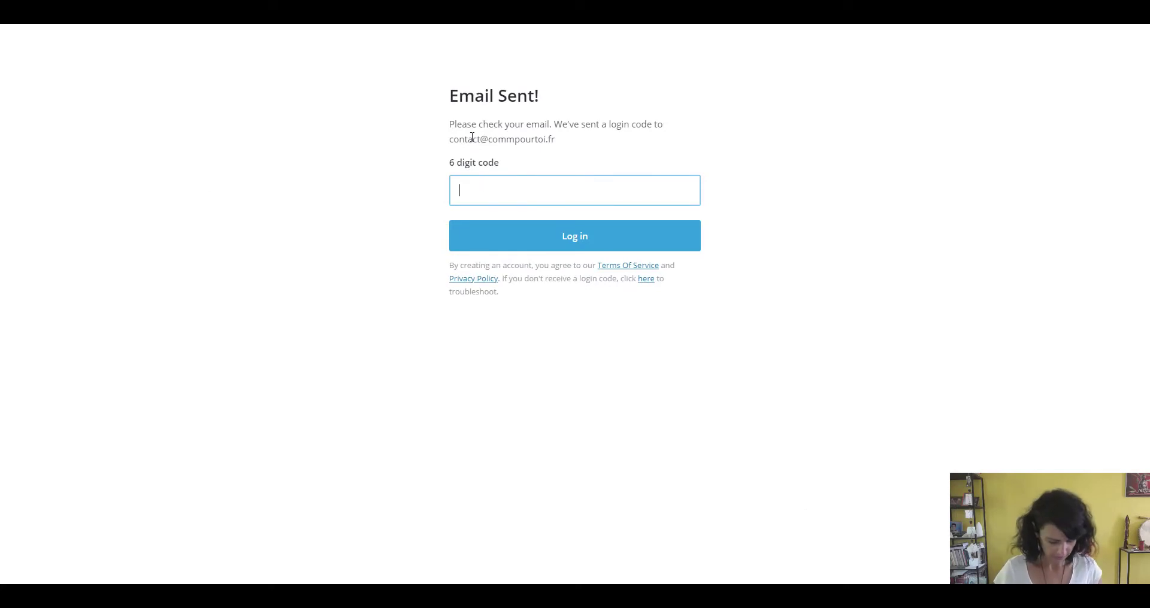
key(ctrl+v)
click(558, 235)
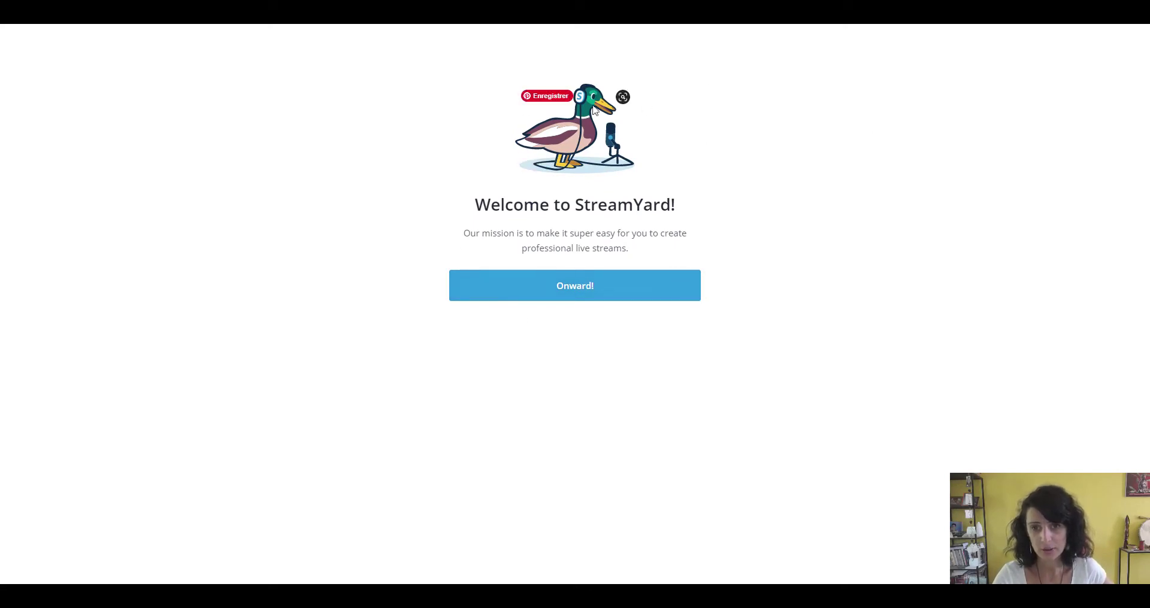
click(573, 294)
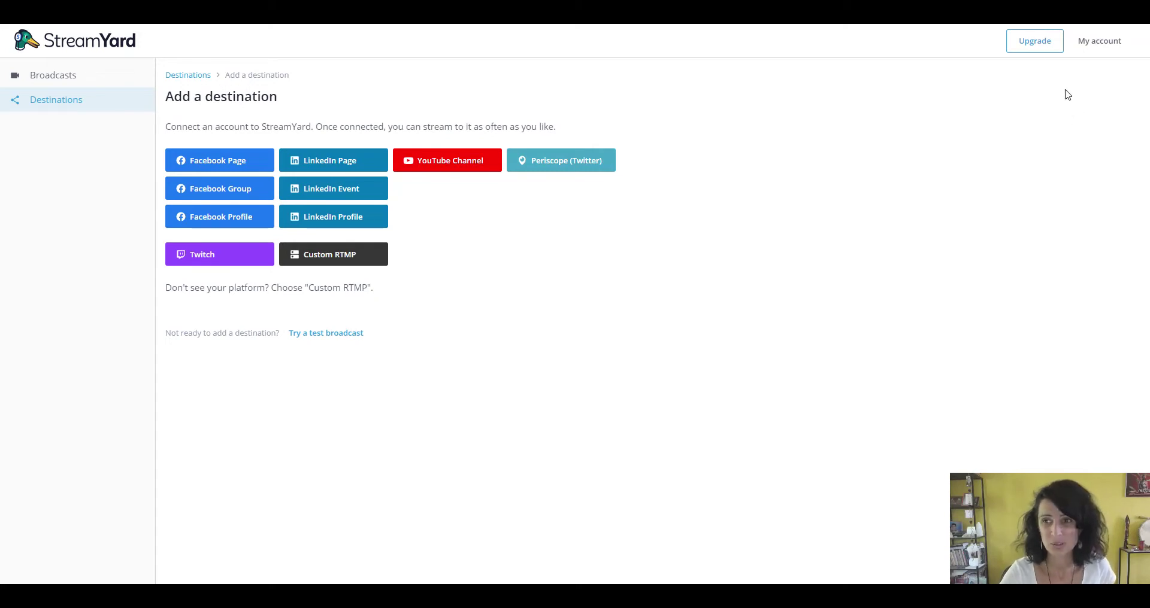
Step: Look through the account's Broadcasts, Referrals, Billing and Settings pages, ending on the upcoming broadcasts
click(1102, 43)
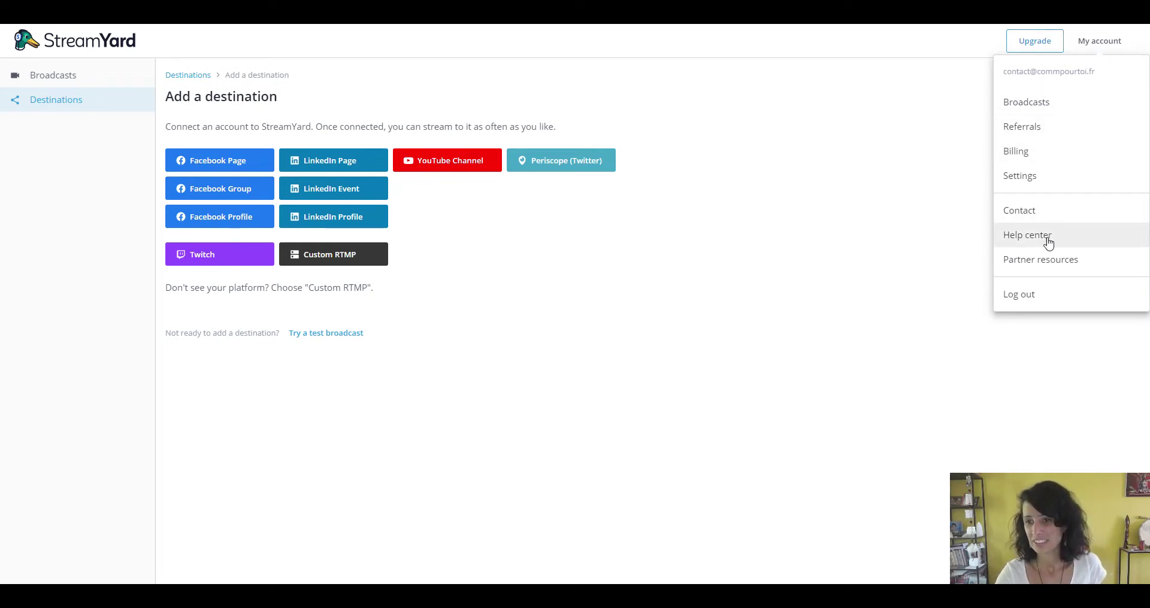
click(1041, 112)
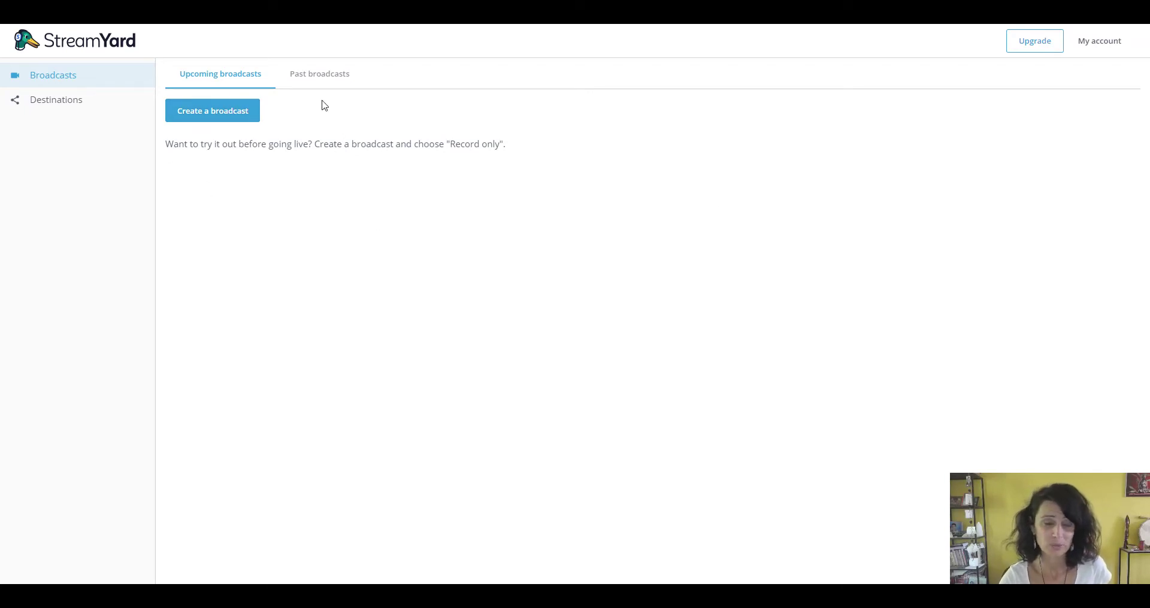
click(1094, 43)
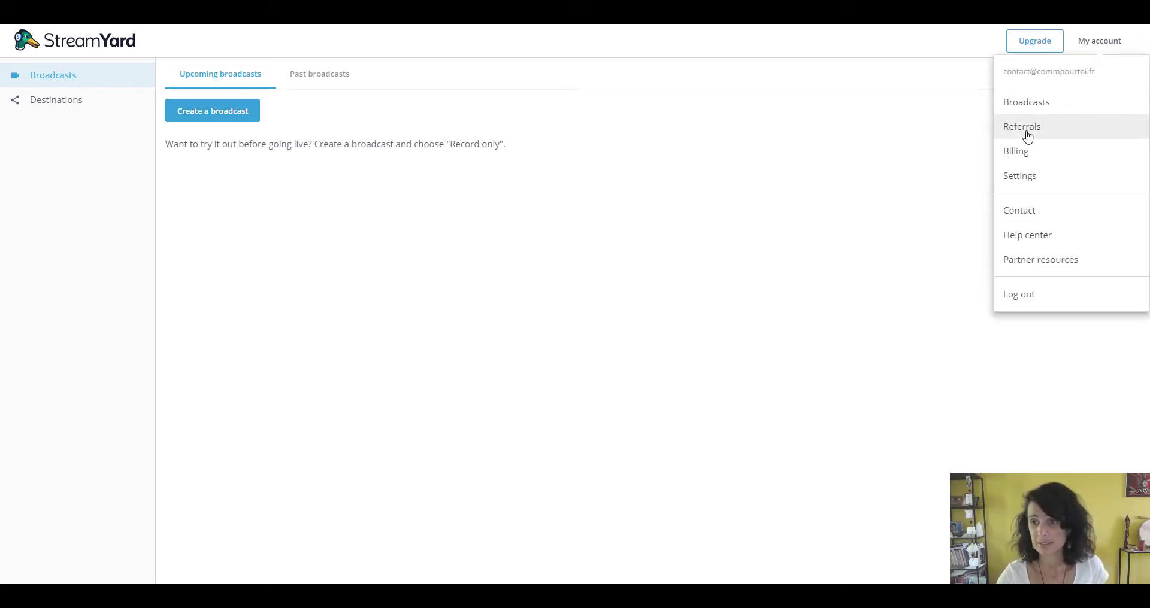
click(1035, 129)
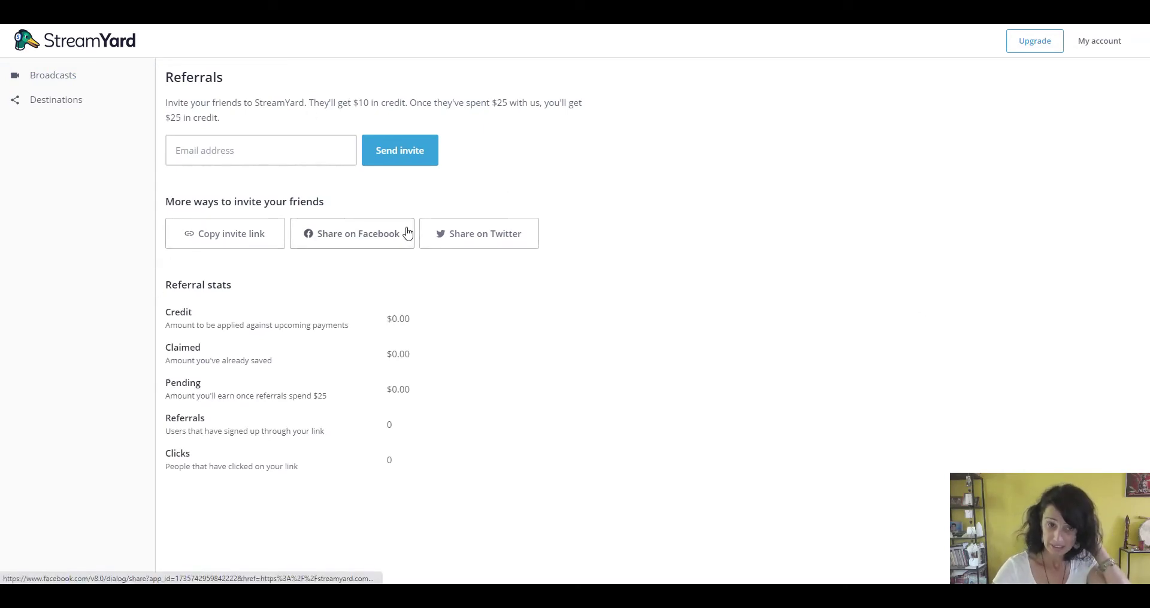
click(1100, 41)
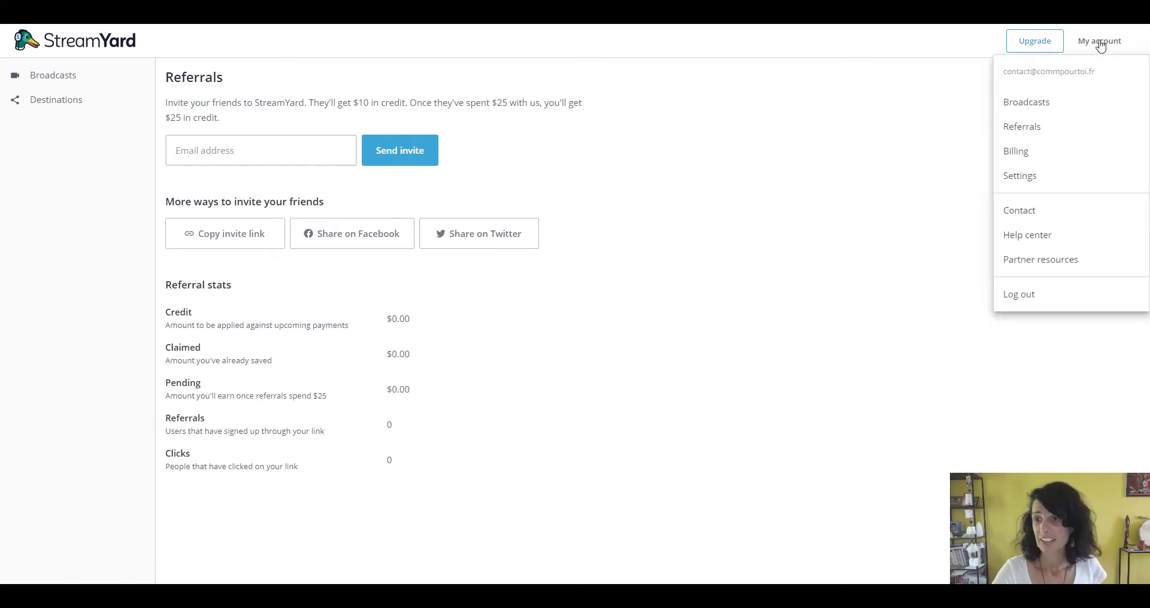
click(1030, 154)
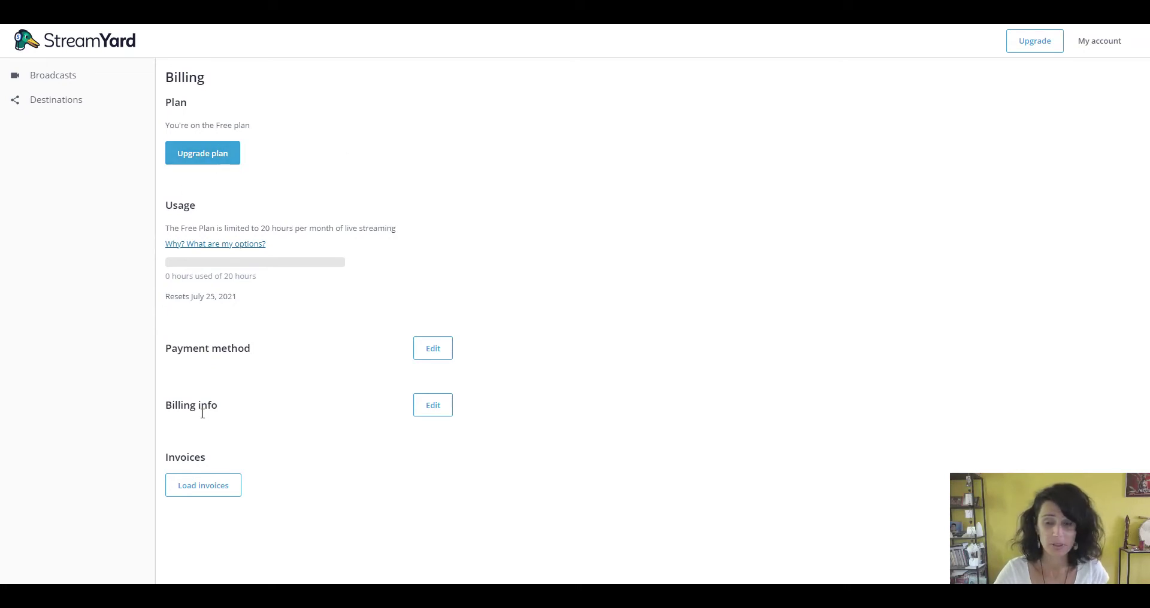
click(1105, 45)
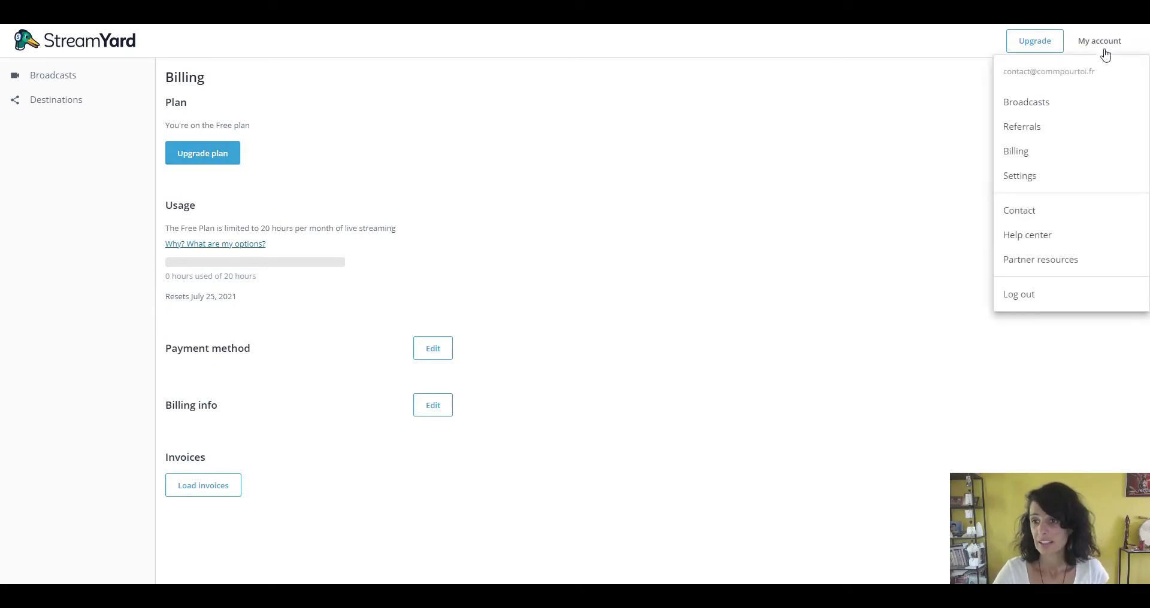
click(1043, 177)
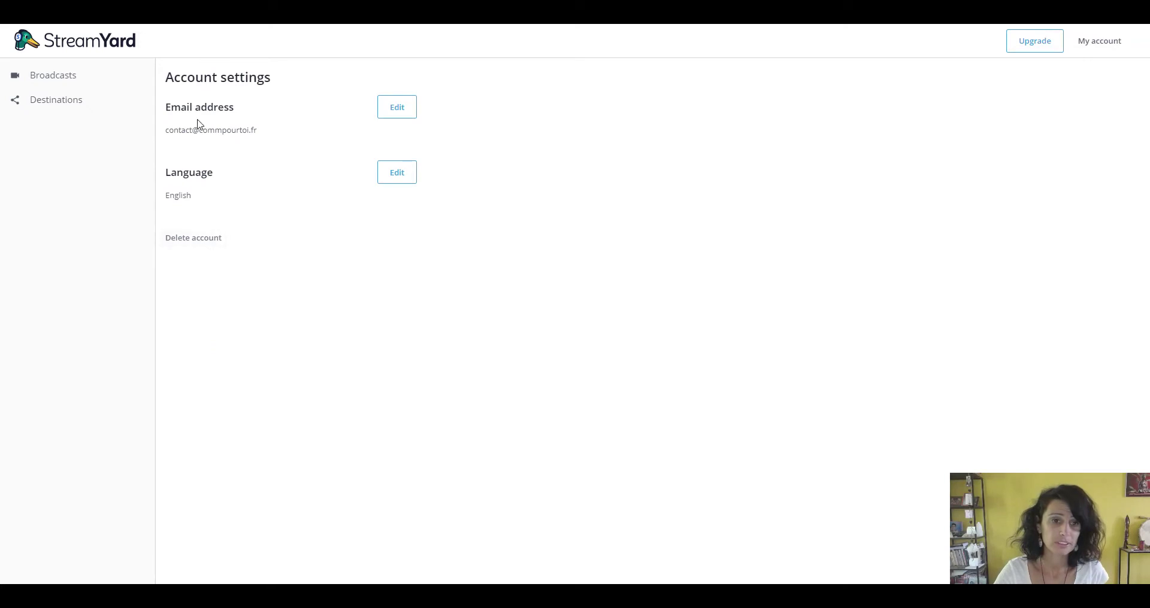
click(1101, 44)
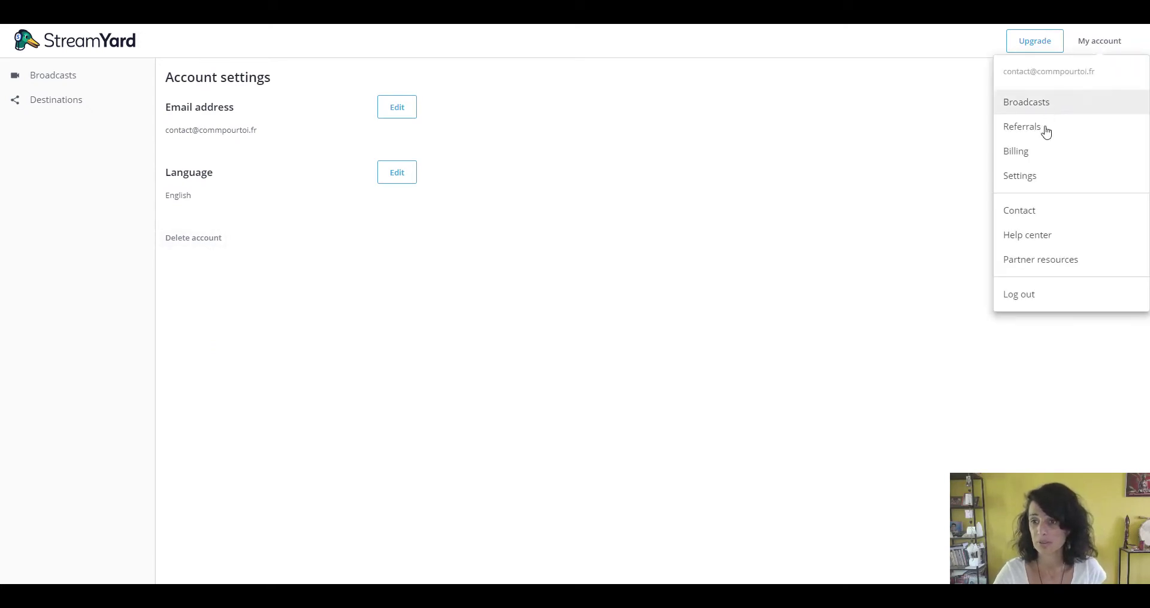
click(1031, 102)
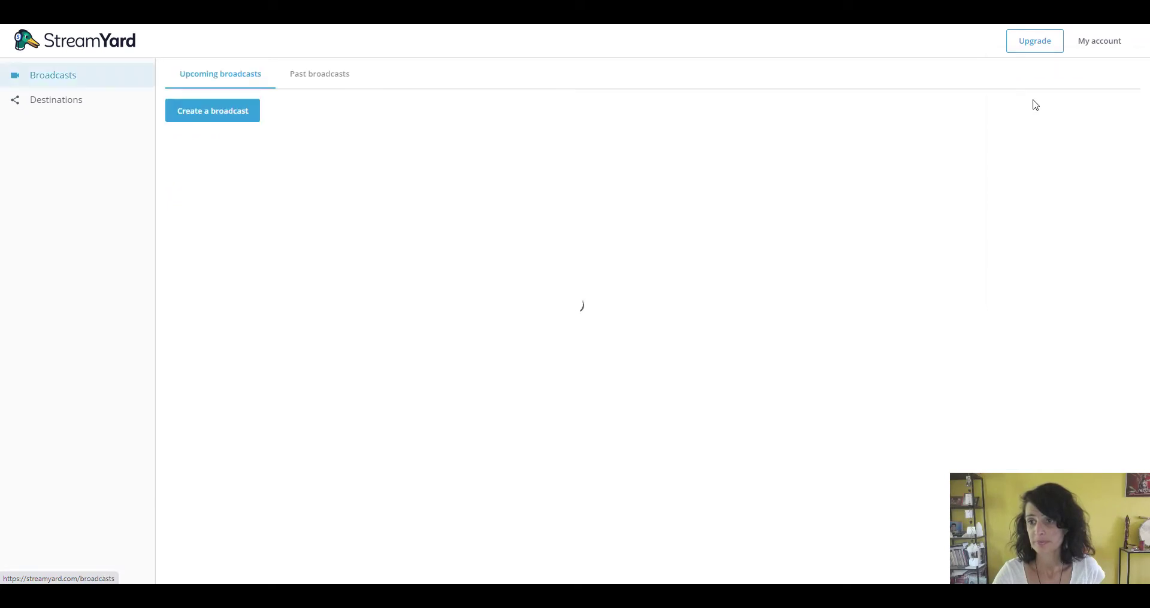
Step: Compare the features and limits of the Free, Basic and Professional upgrade plans
click(1041, 41)
scroll(447, 219, down, 2)
scroll(444, 203, up, 1)
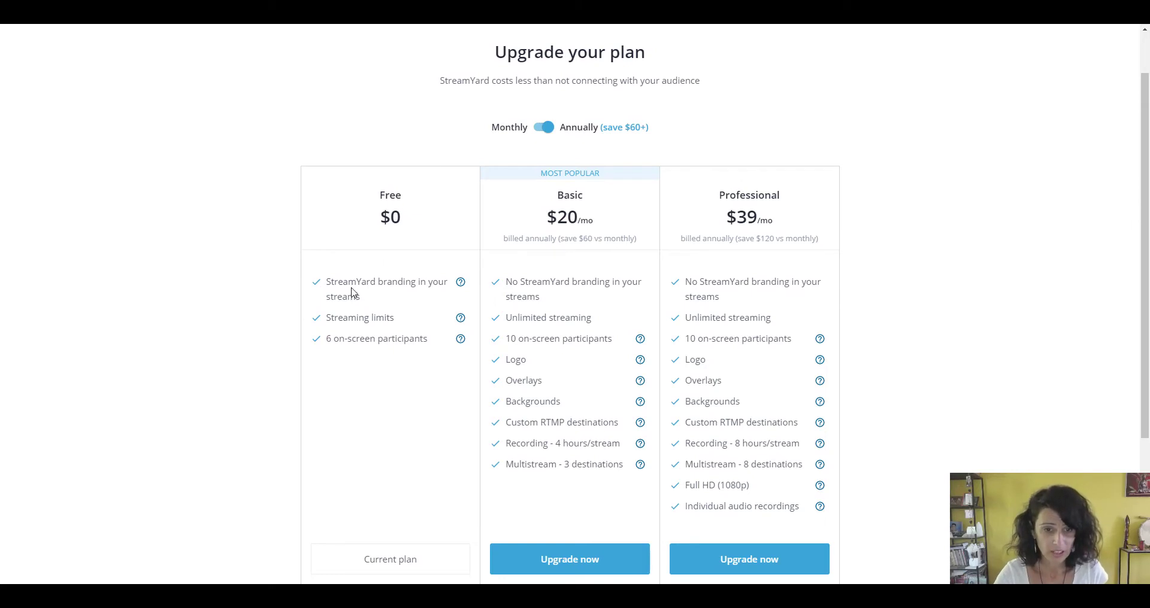
mouse_move(460, 285)
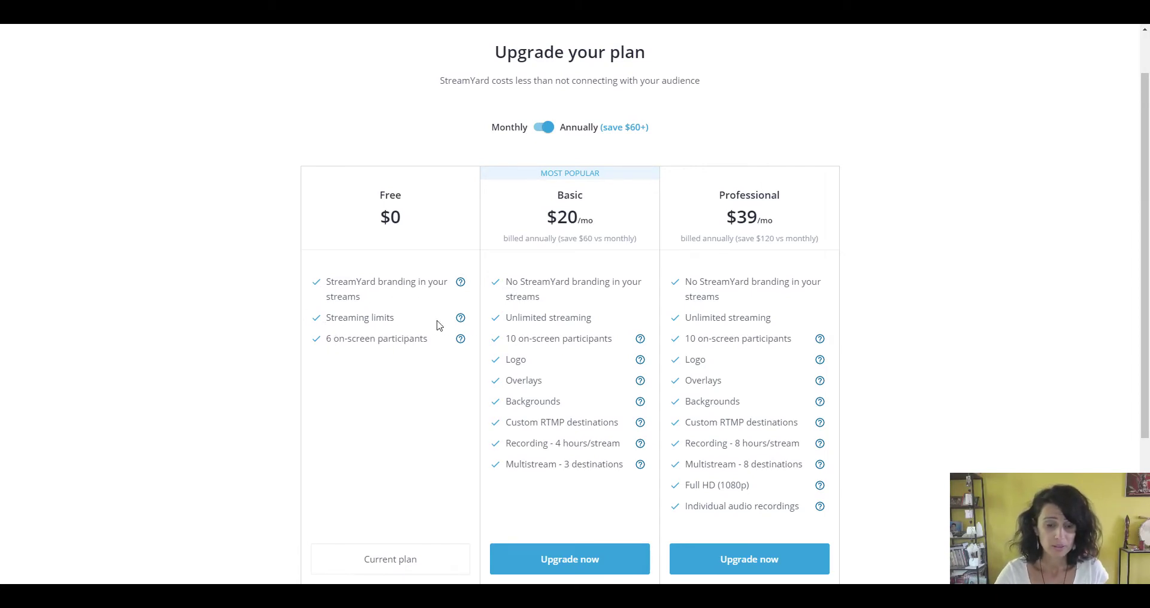
mouse_move(458, 320)
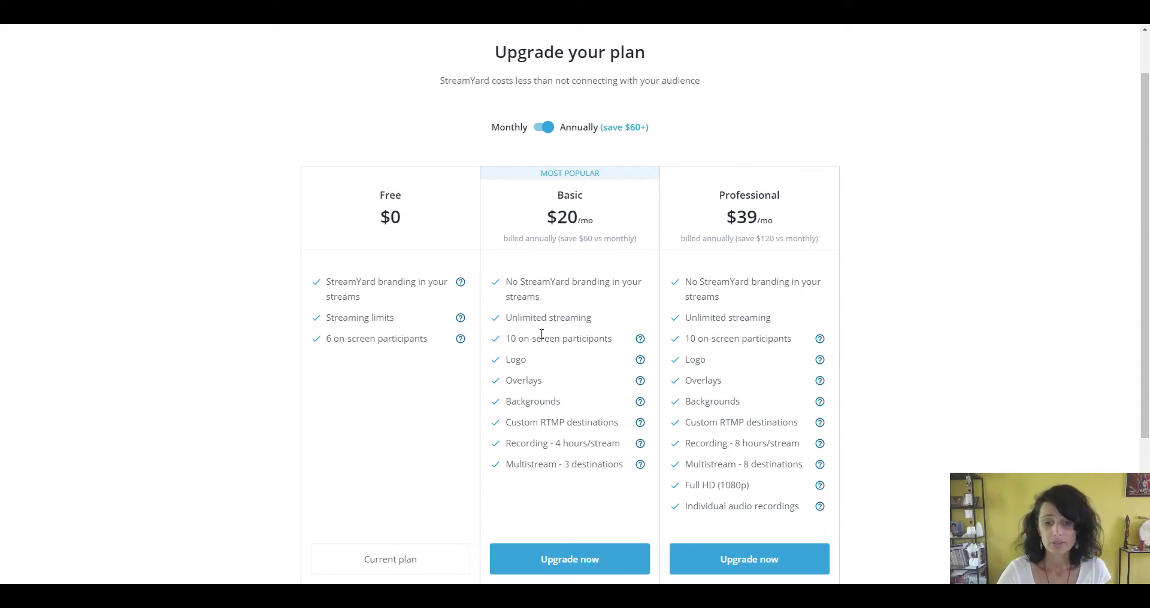
scroll(586, 374, down, 2)
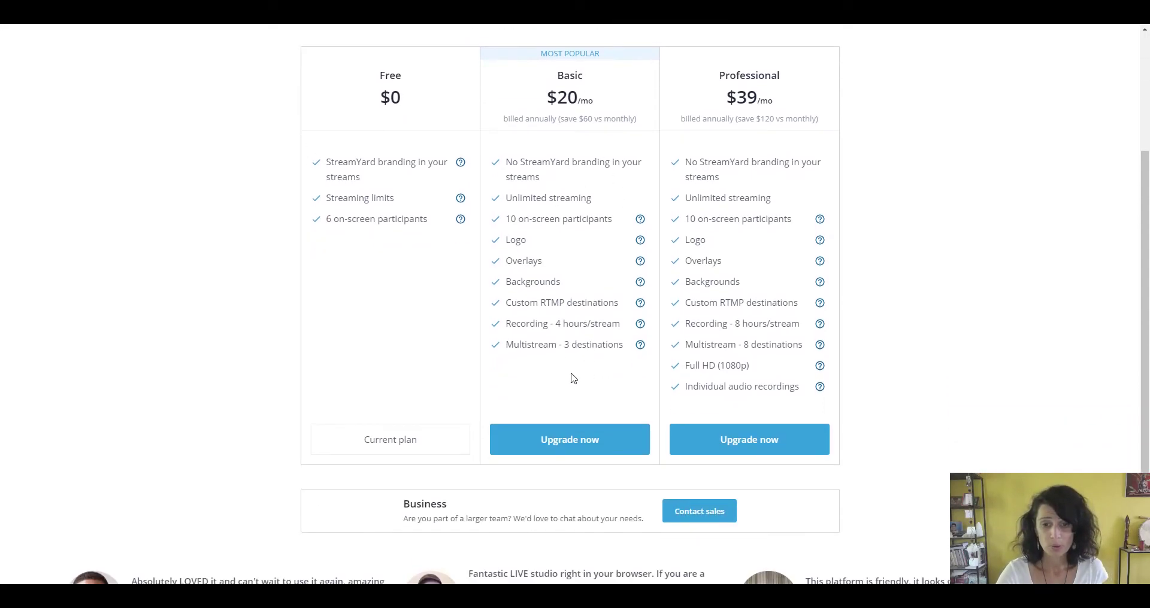
scroll(569, 376, up, 1)
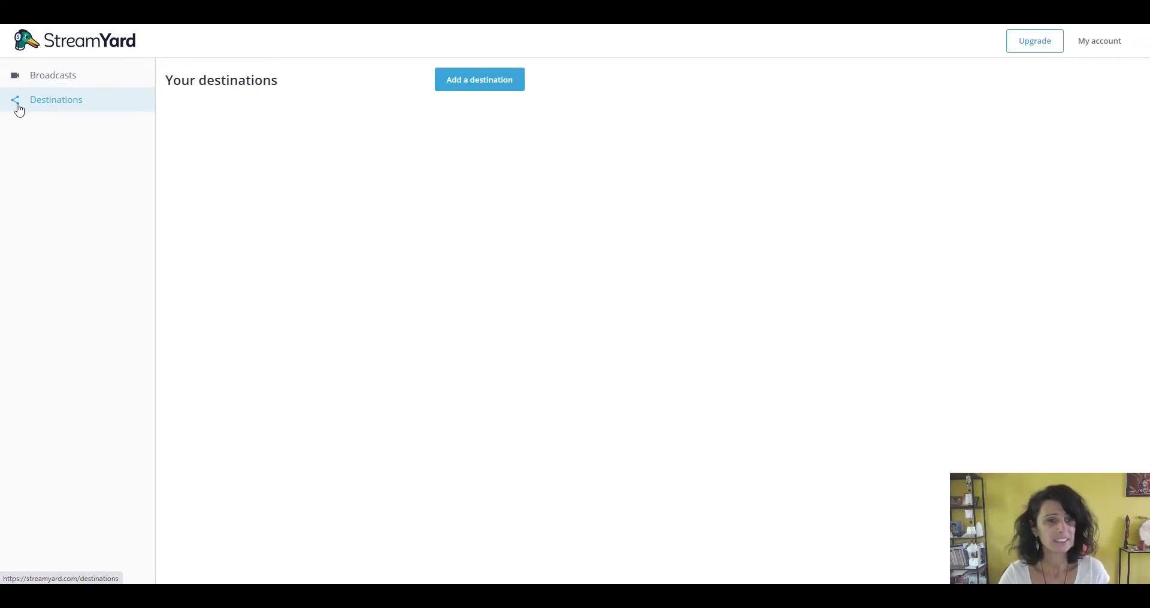
Step: Connect the Facebook page "Test vidéo" as a streaming destination and check it in the destinations list
click(483, 90)
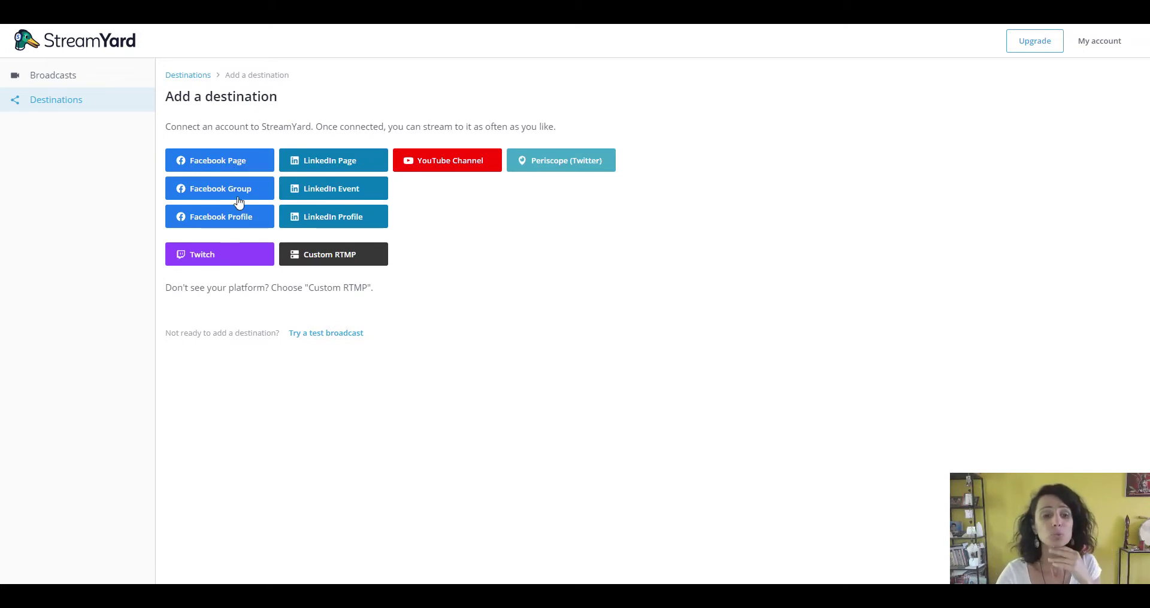
click(234, 165)
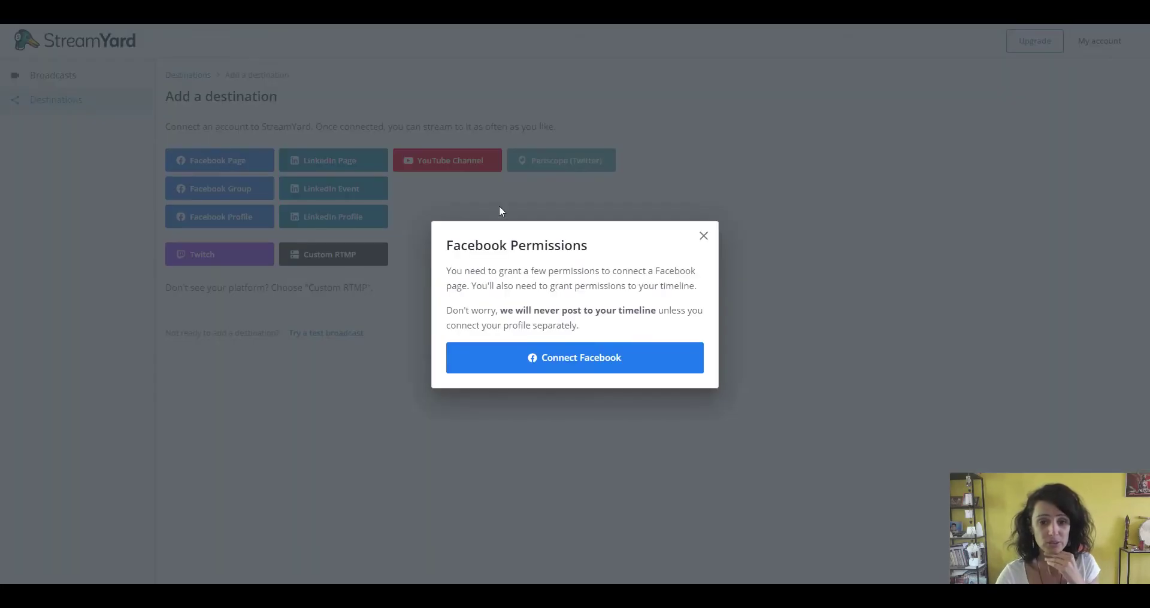
click(591, 364)
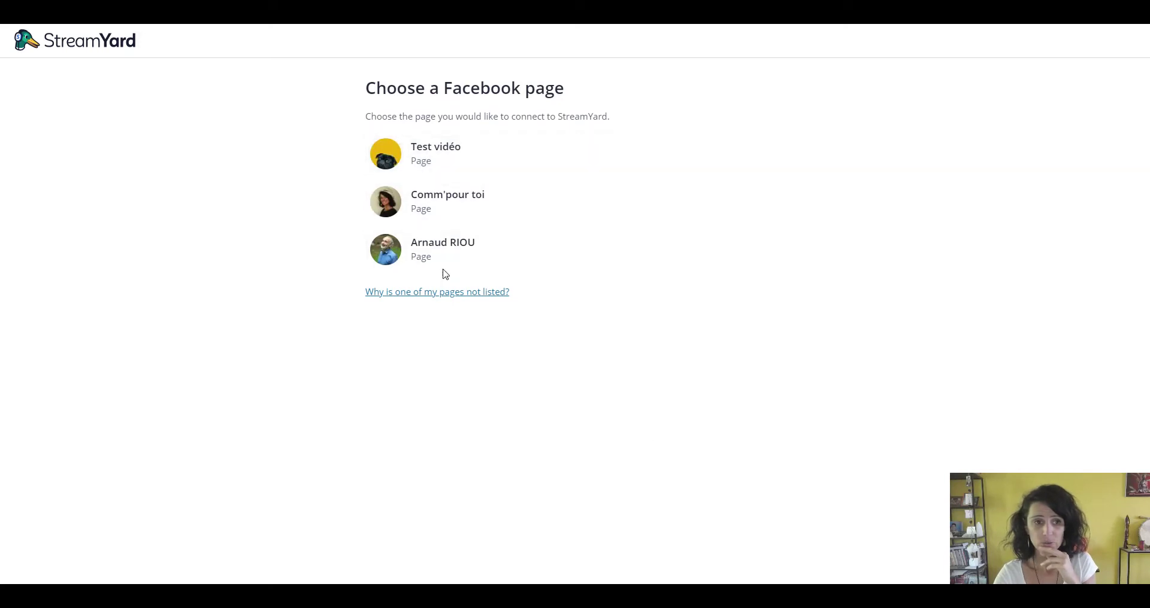
click(432, 152)
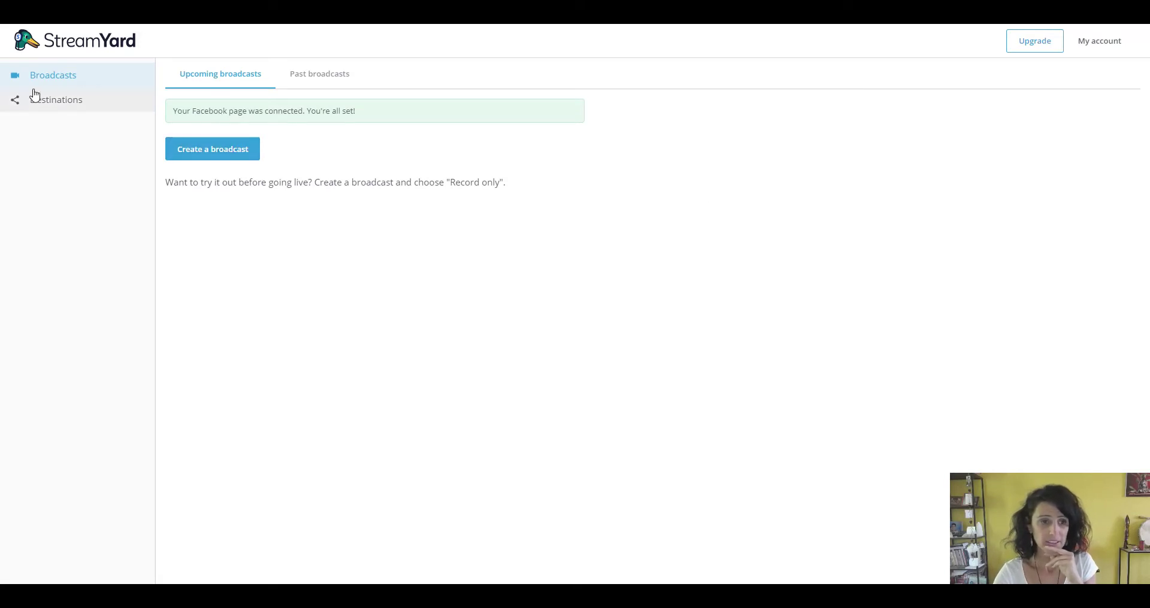
click(80, 109)
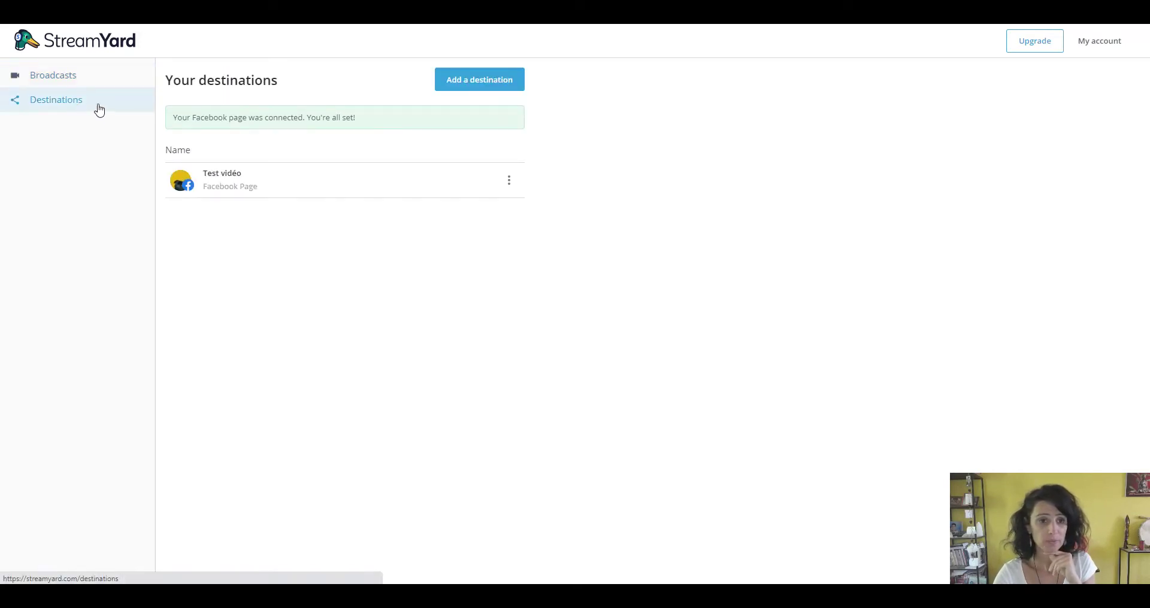
click(485, 85)
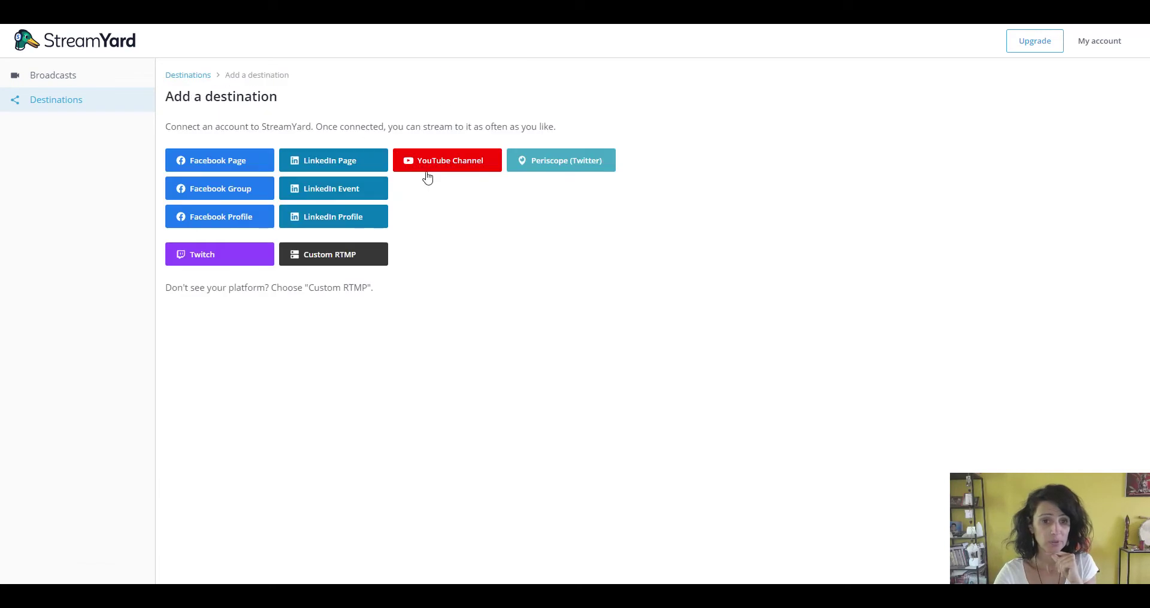
click(443, 159)
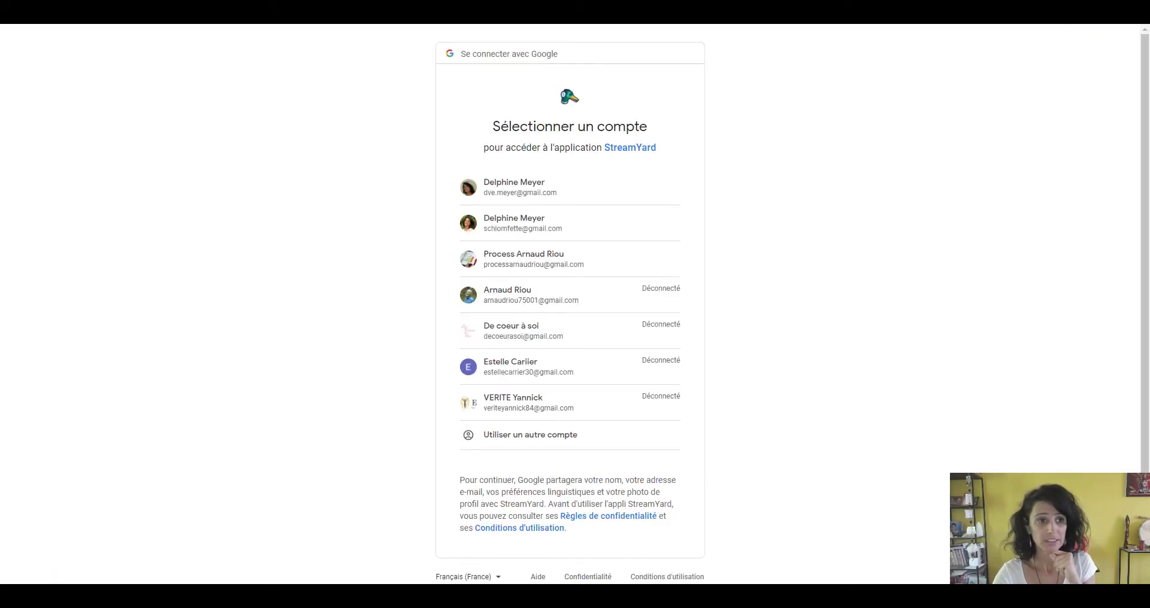
key(alt+Left)
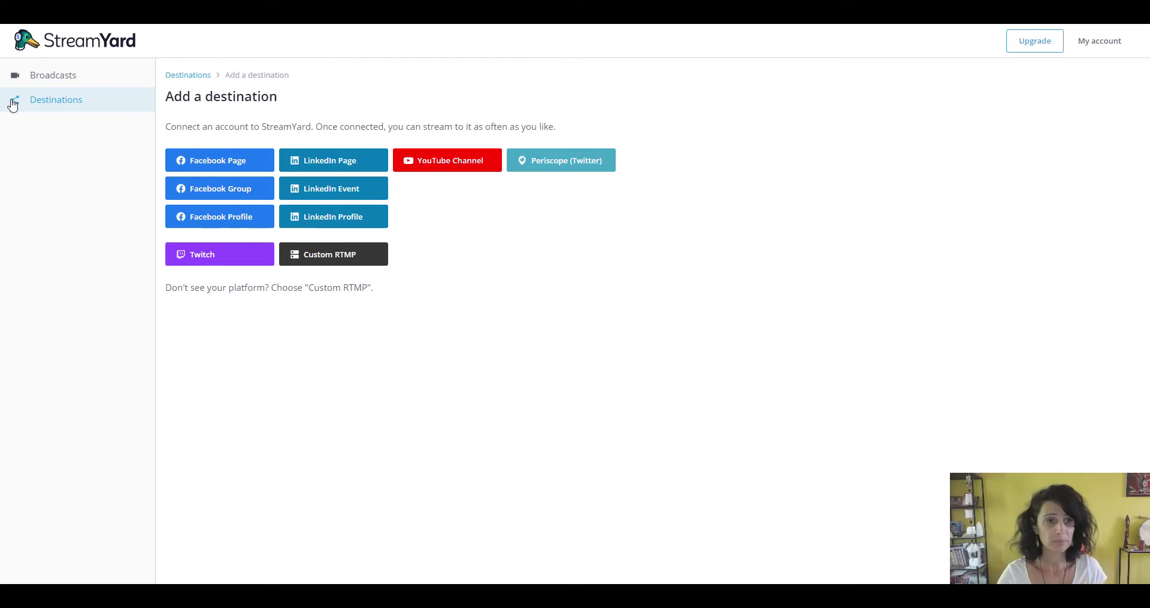
Step: Create a record-only broadcast titled "test" without selecting any streaming destination
click(60, 82)
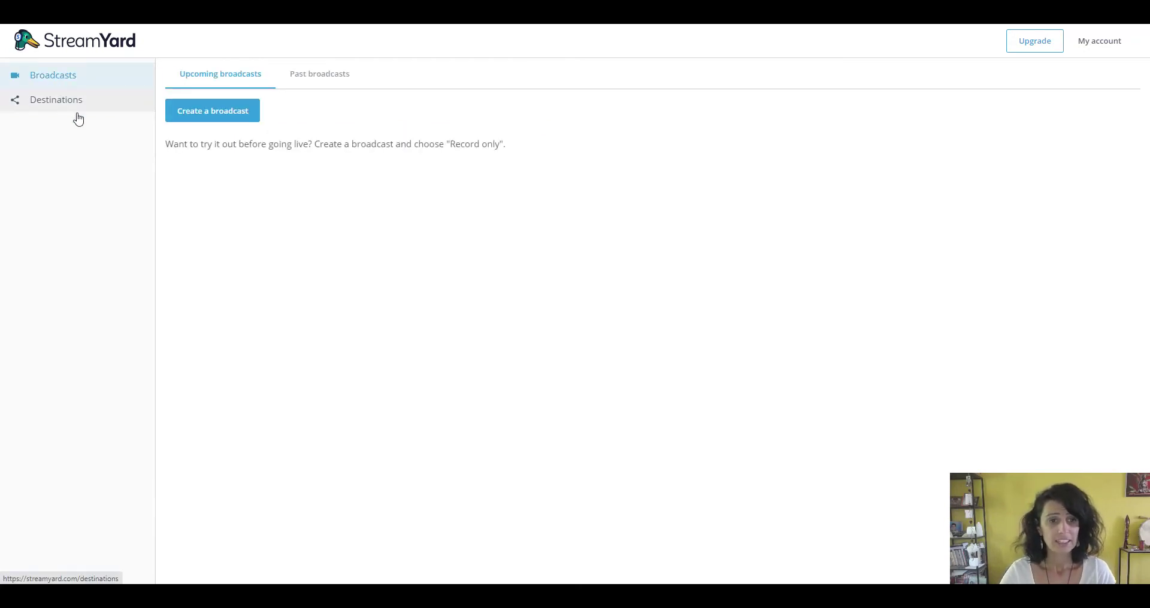
click(220, 114)
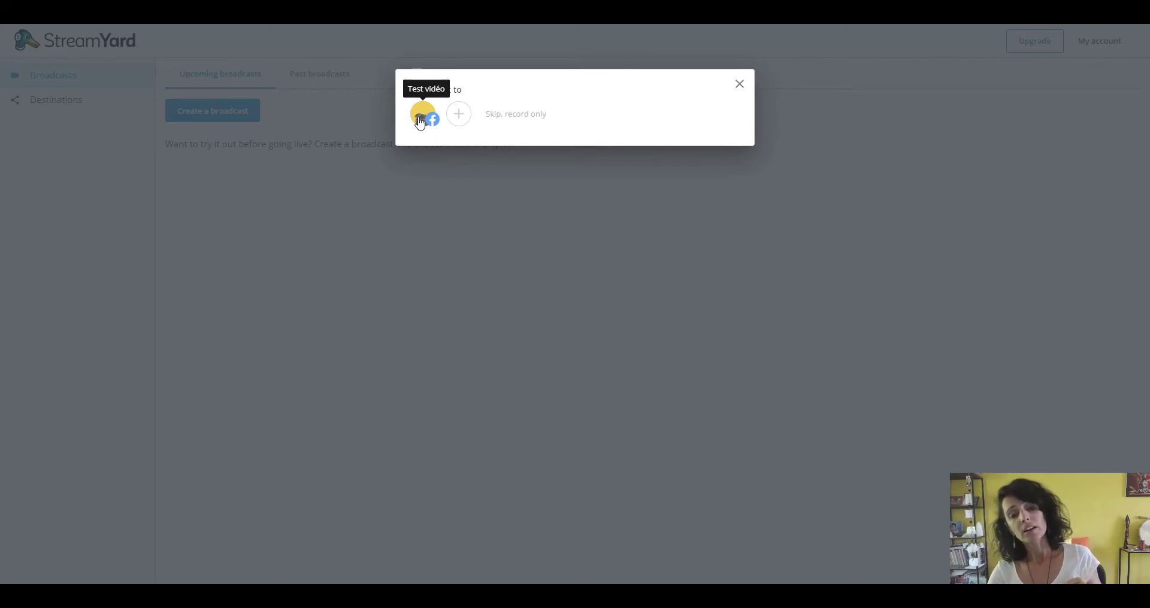
click(509, 114)
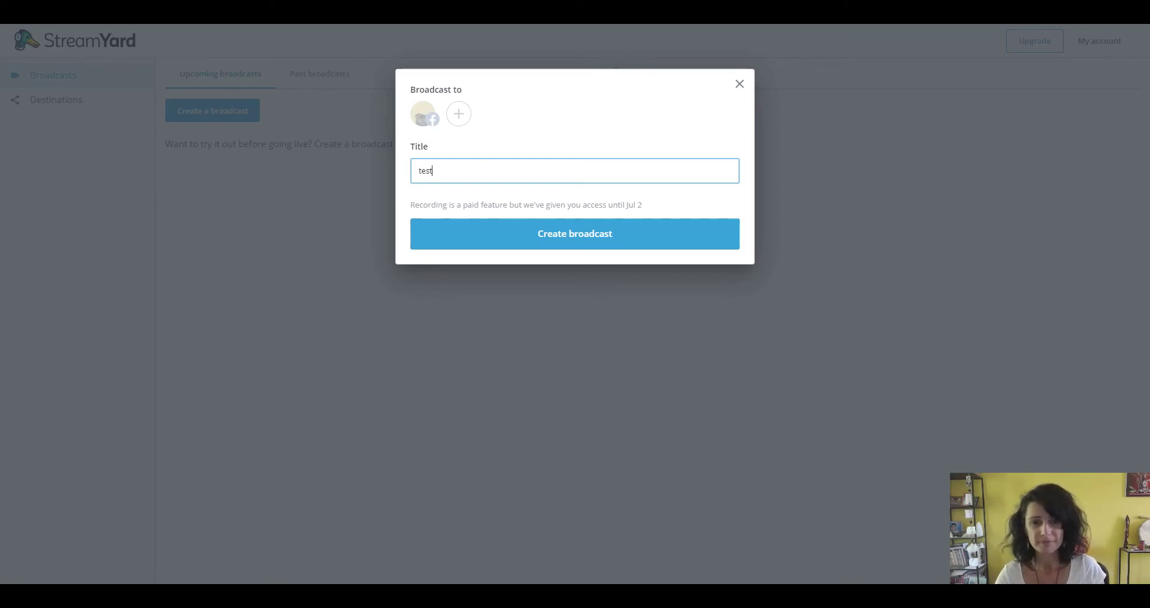
click(572, 235)
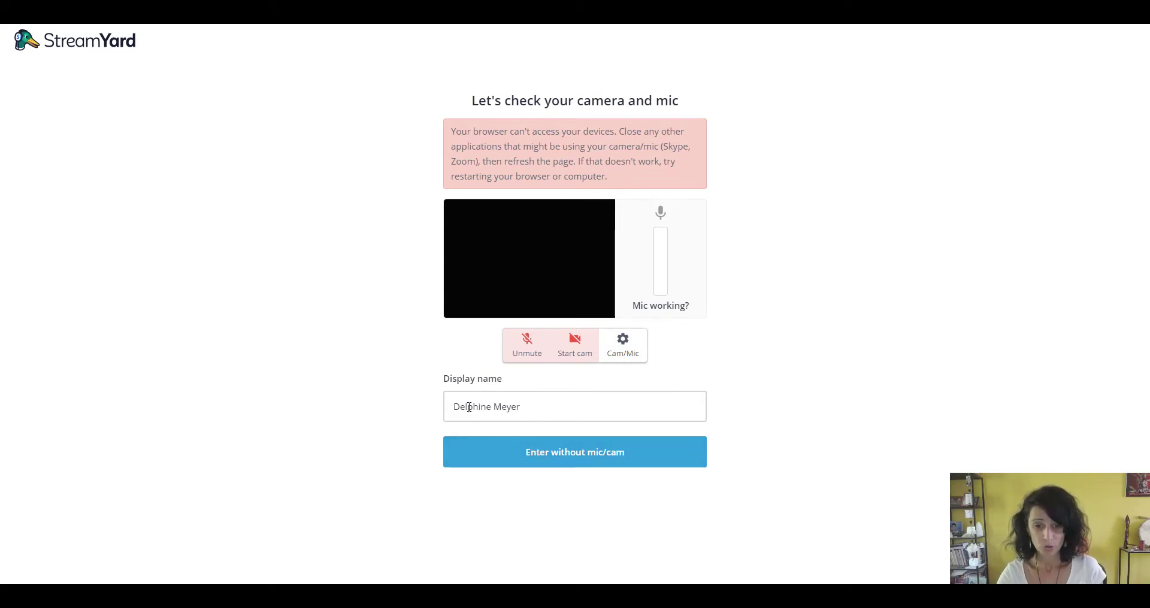
Step: Enter the broadcast studio without microphone or camera and dismiss the device-access warning
click(571, 451)
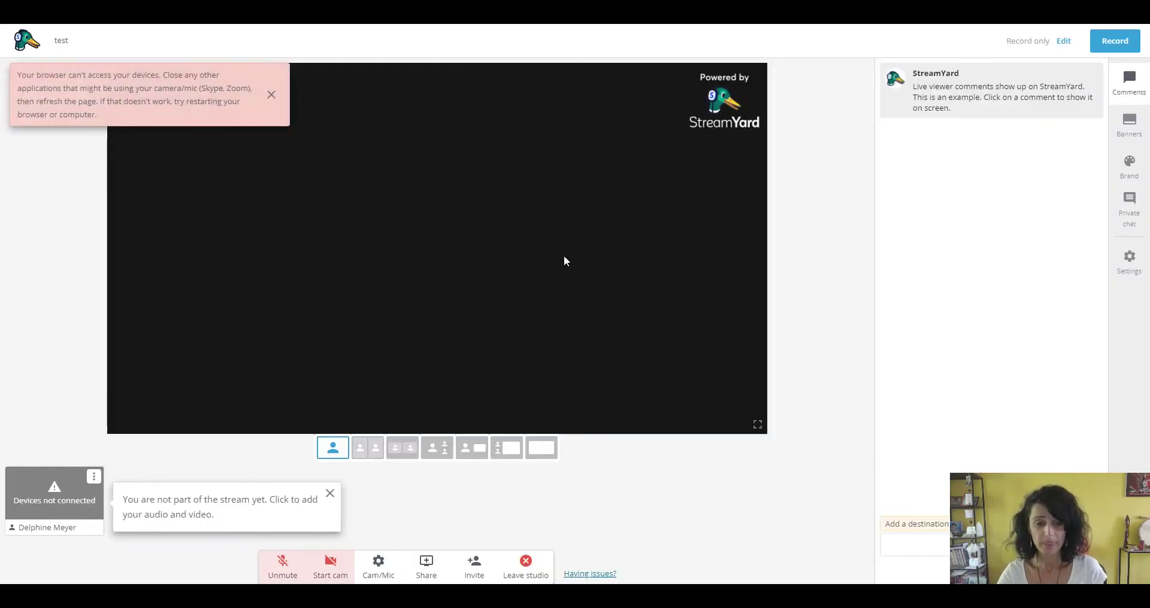
click(272, 96)
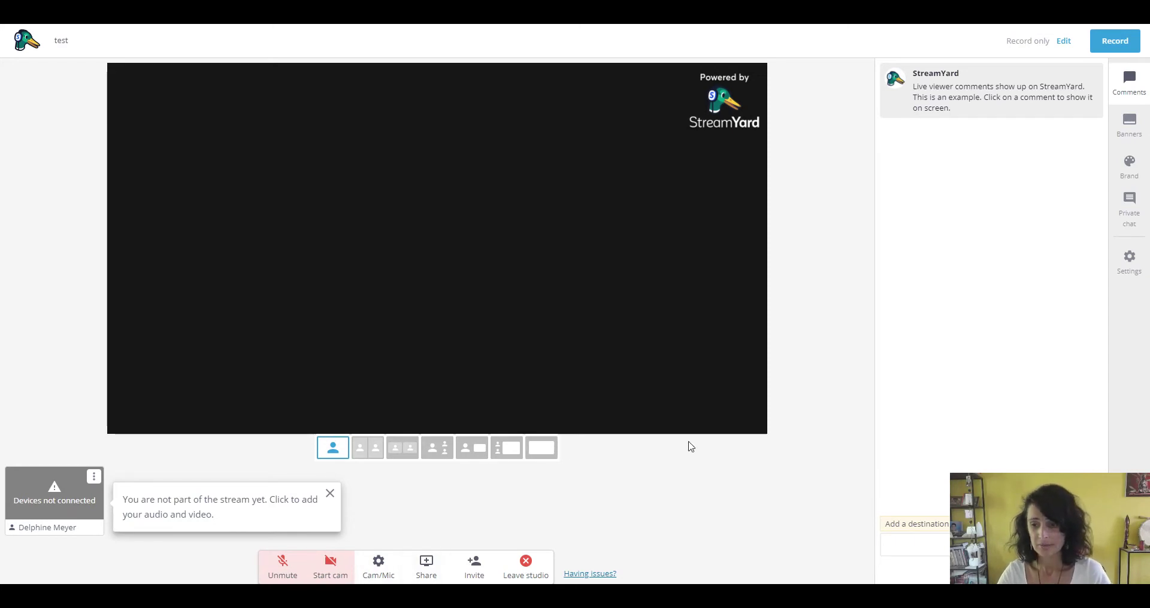
mouse_move(1076, 84)
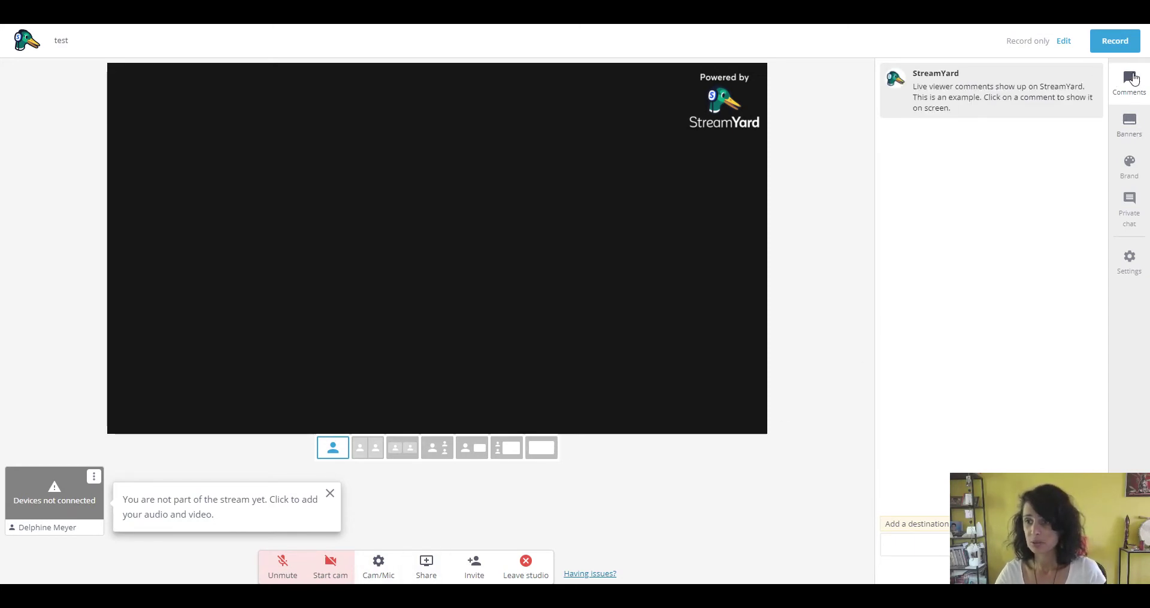
Step: Look through the Example banners folder and the comments area of the studio
click(1130, 125)
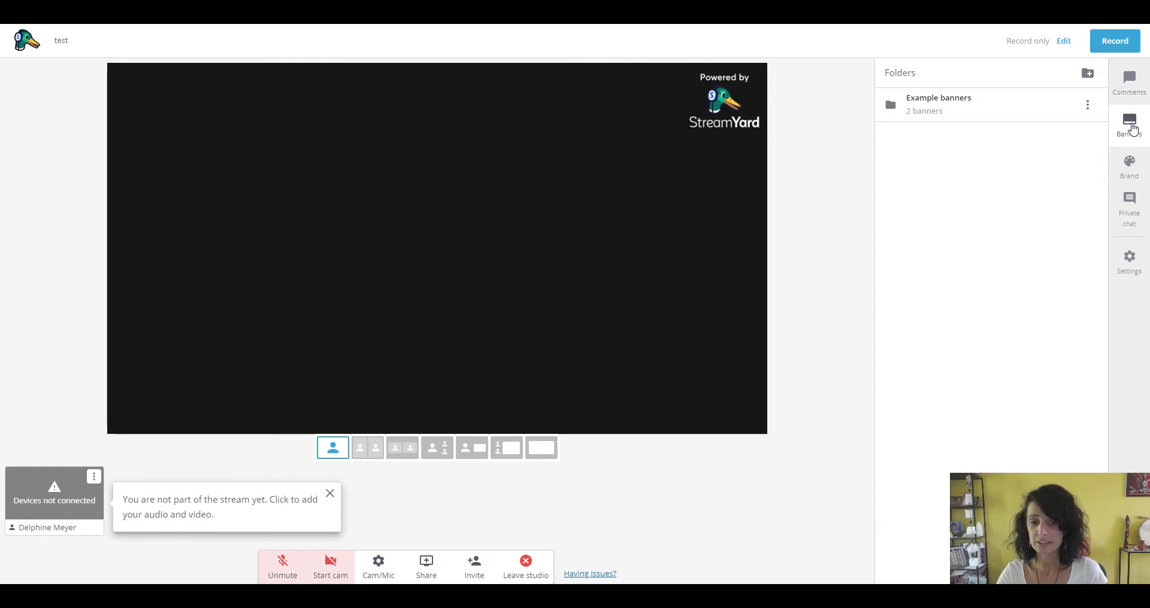
click(944, 103)
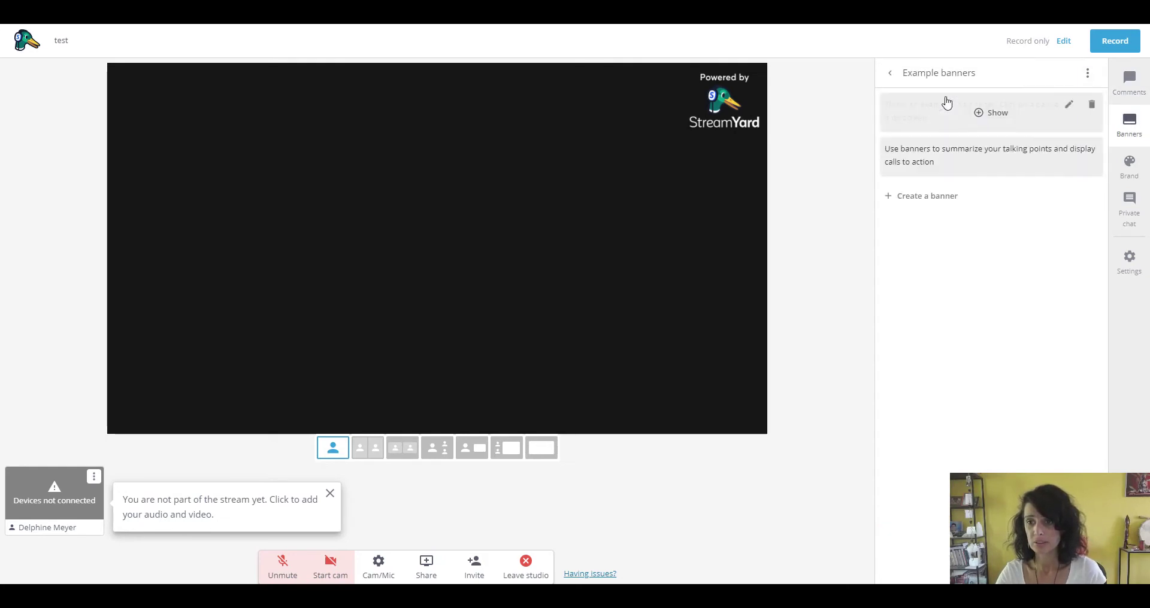
click(980, 113)
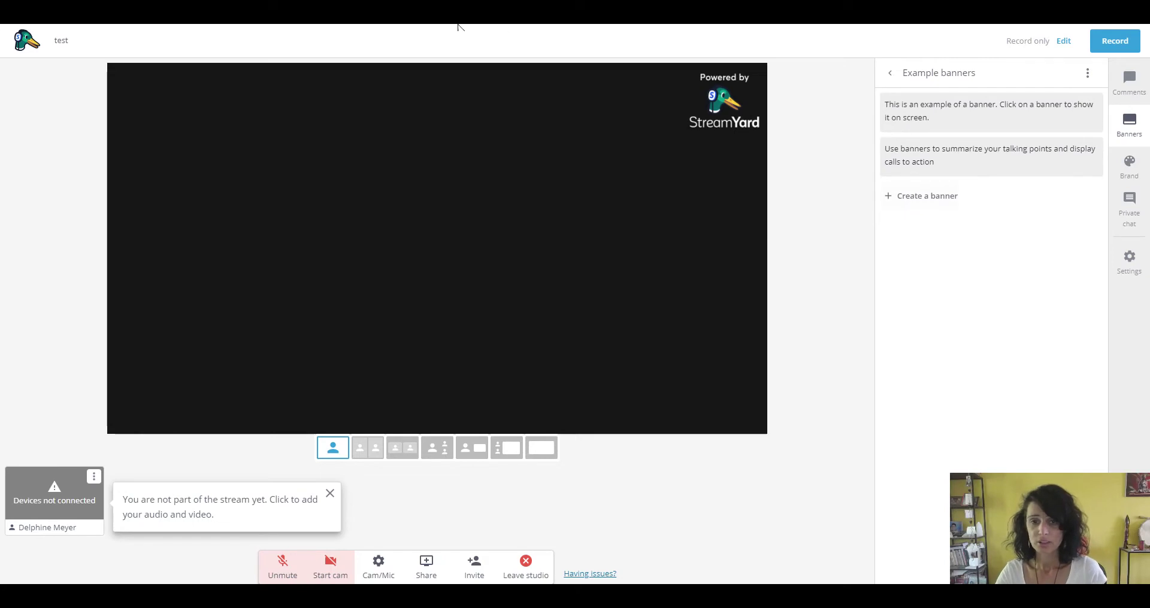
click(1136, 95)
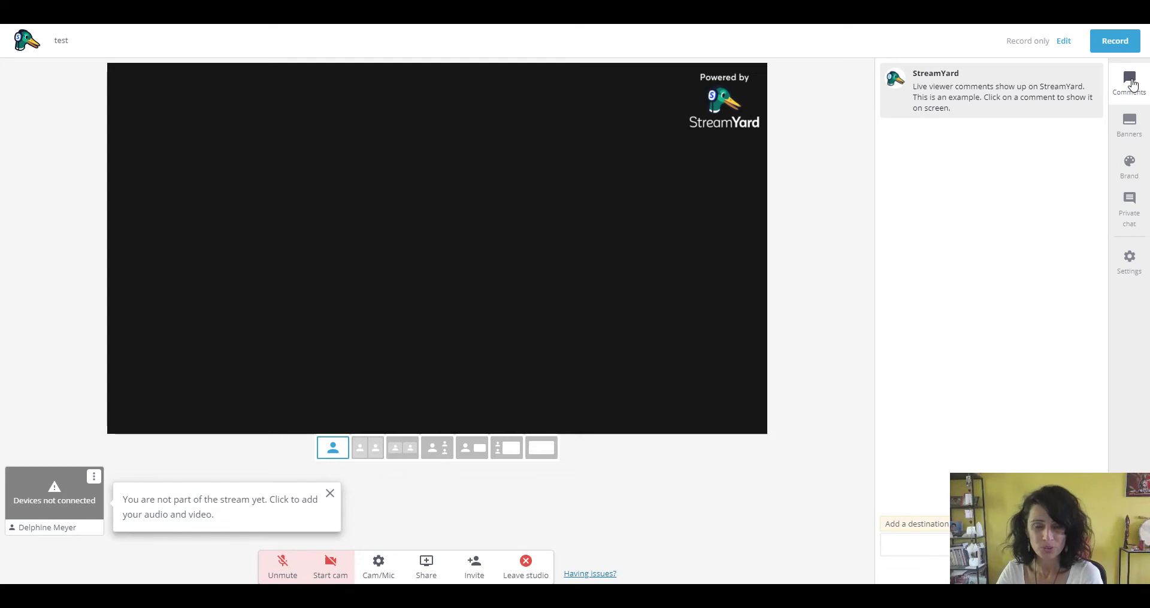
Step: Add a banner reading "Comment utiliser Streamyard" to the Example banners folder and show it on screen
click(1128, 123)
click(944, 203)
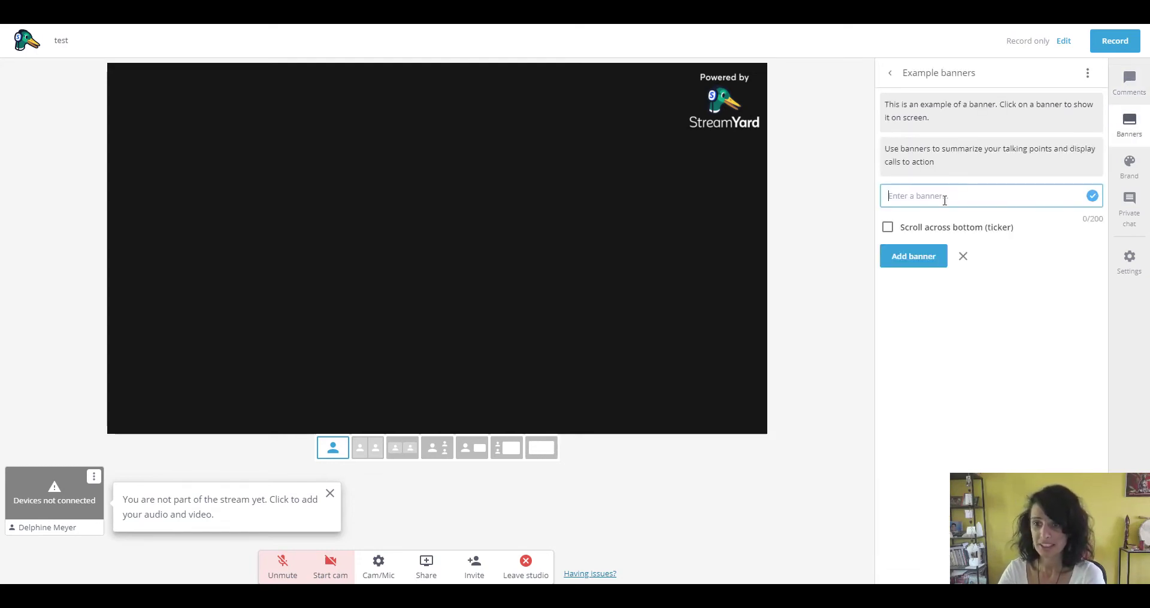
text(comment utiliser Streamyard)
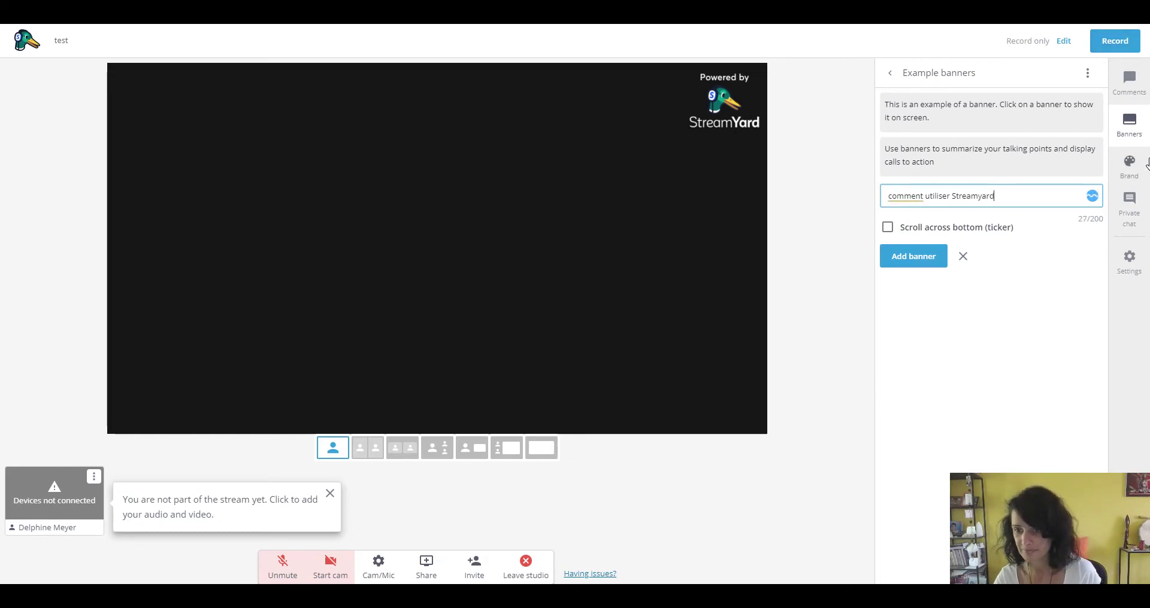
right_click(893, 196)
click(888, 197)
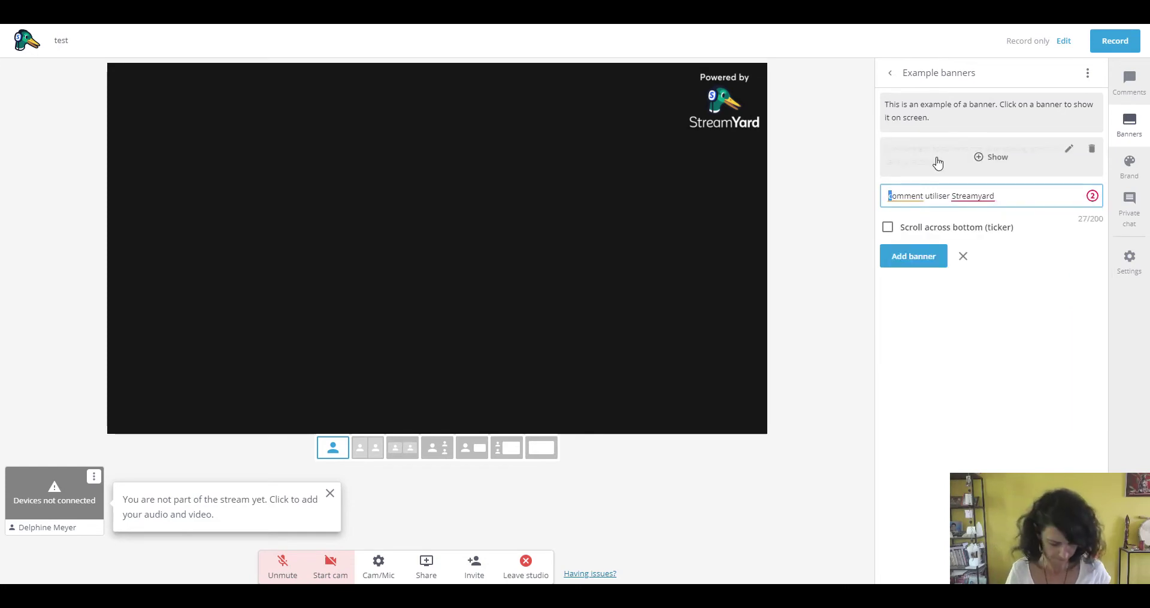
click(908, 257)
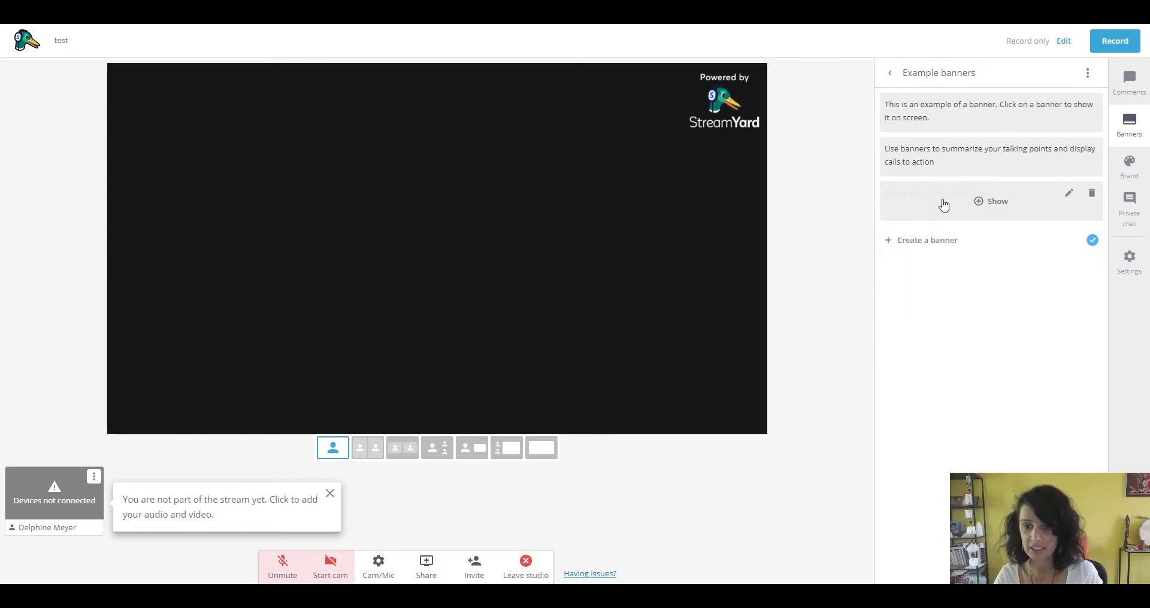
click(942, 203)
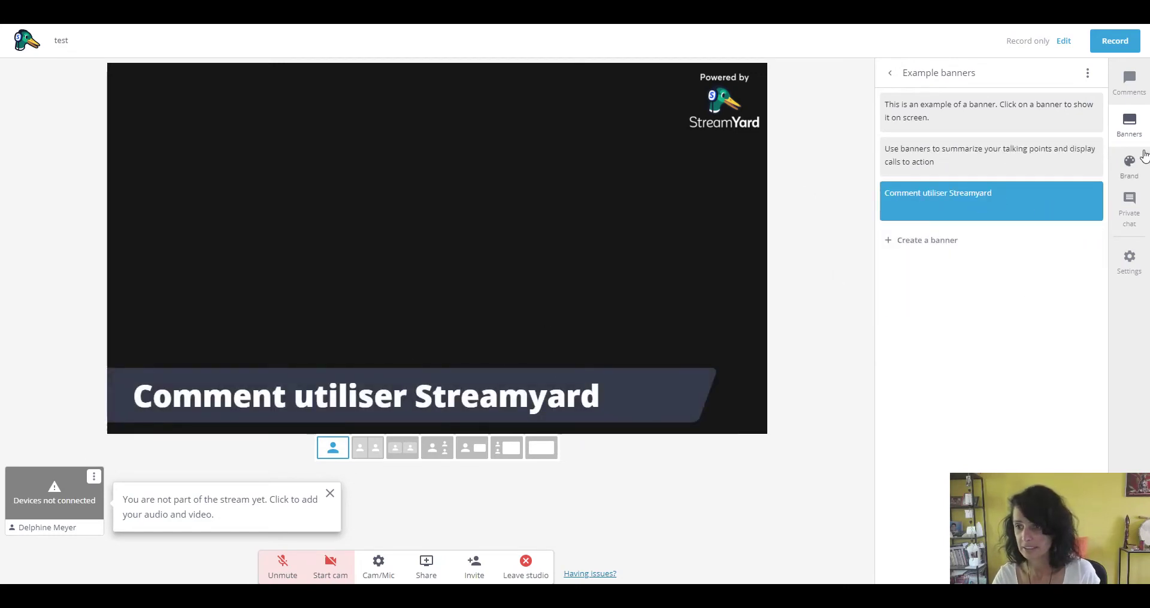
Step: Try the Bubble and Minimal themes, apply the Block theme, and set the brand color to #cf1a1f
click(1129, 166)
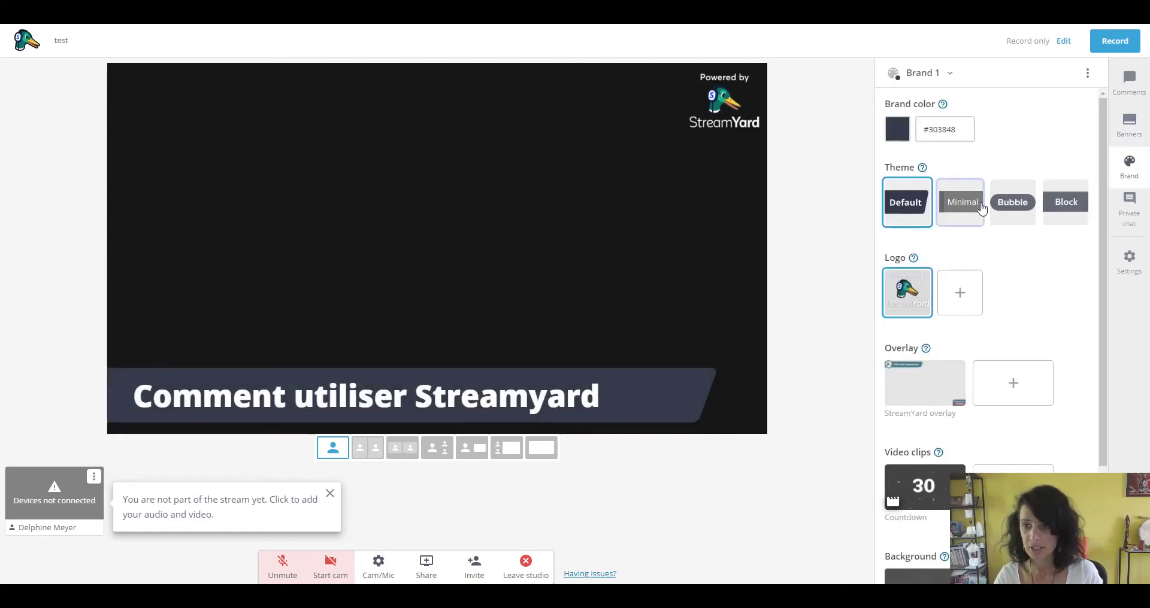
click(1014, 207)
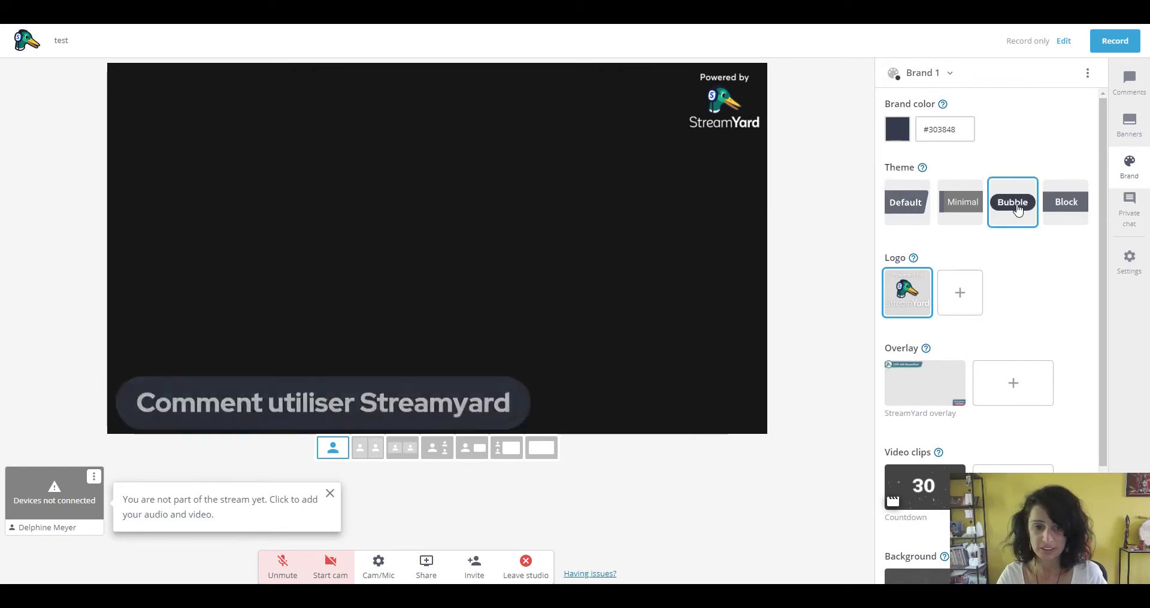
click(963, 216)
click(1065, 206)
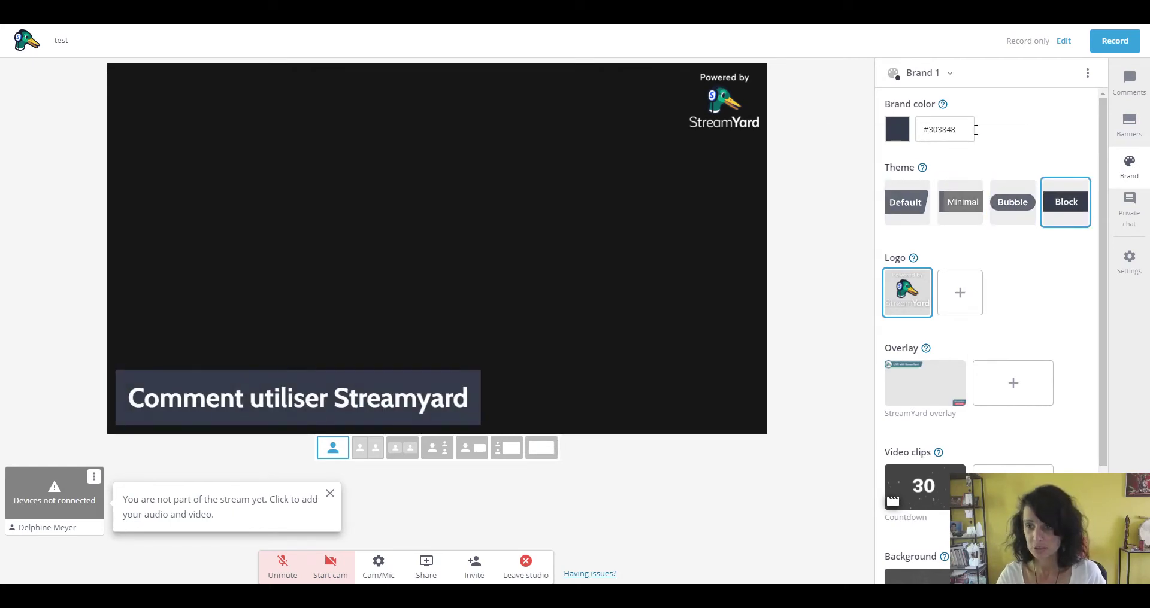
drag(966, 128, 931, 131)
text(cf1a1f)
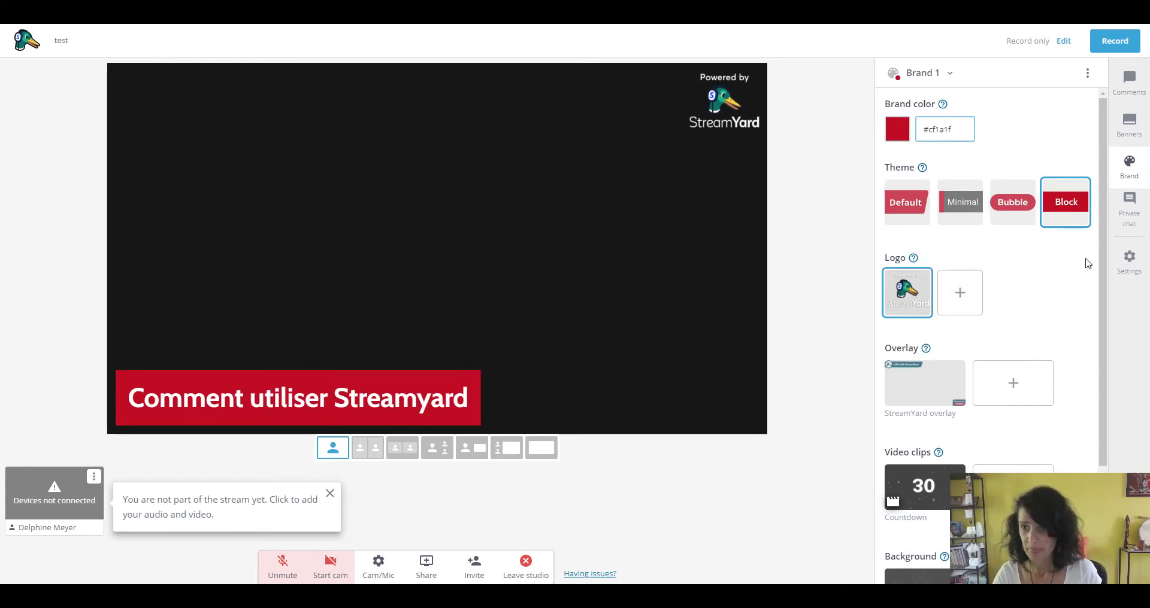
Step: Display the StreamYard overlay and play the Countdown video clip on the broadcast screen
click(918, 392)
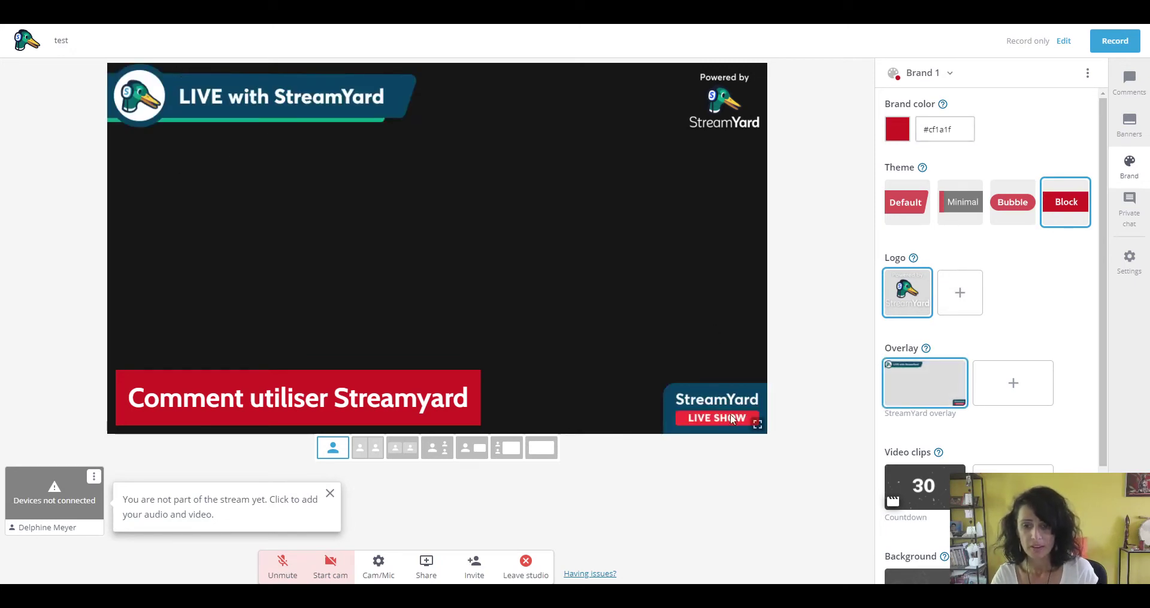
scroll(960, 437, down, 2)
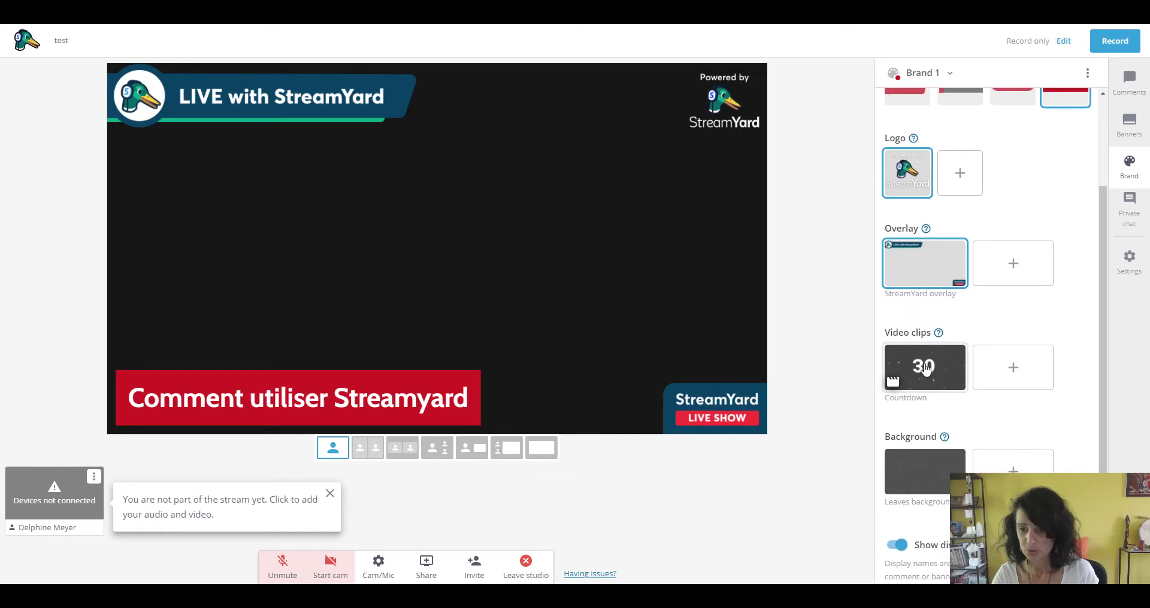
click(932, 388)
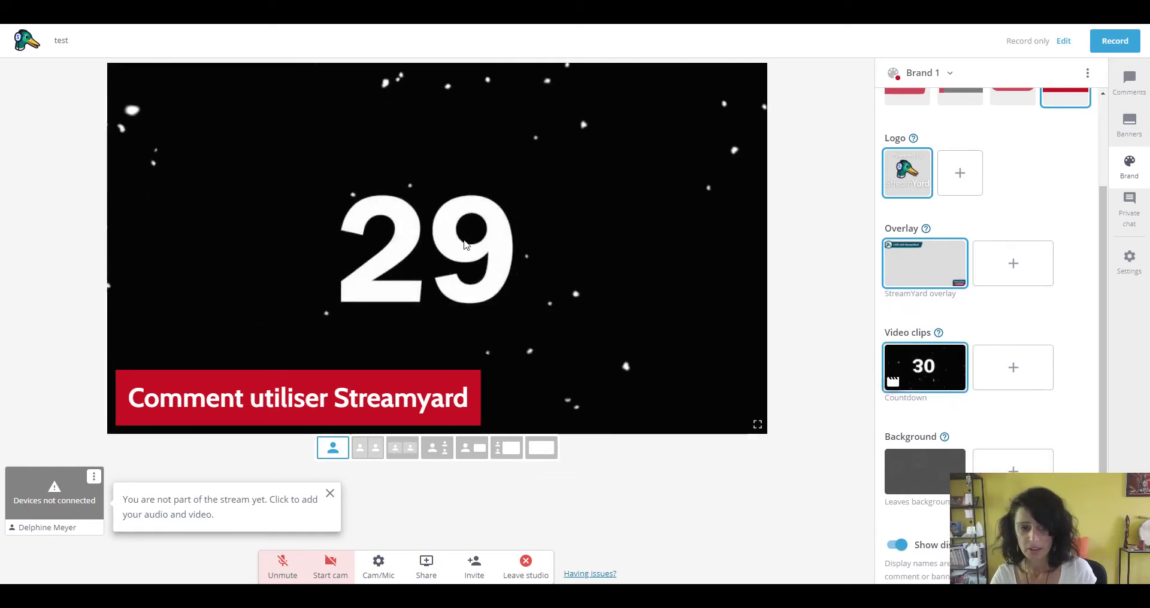
Step: Look at the file selection for uploading a custom video clip and leave it without choosing a file
scroll(1078, 306, up, 2)
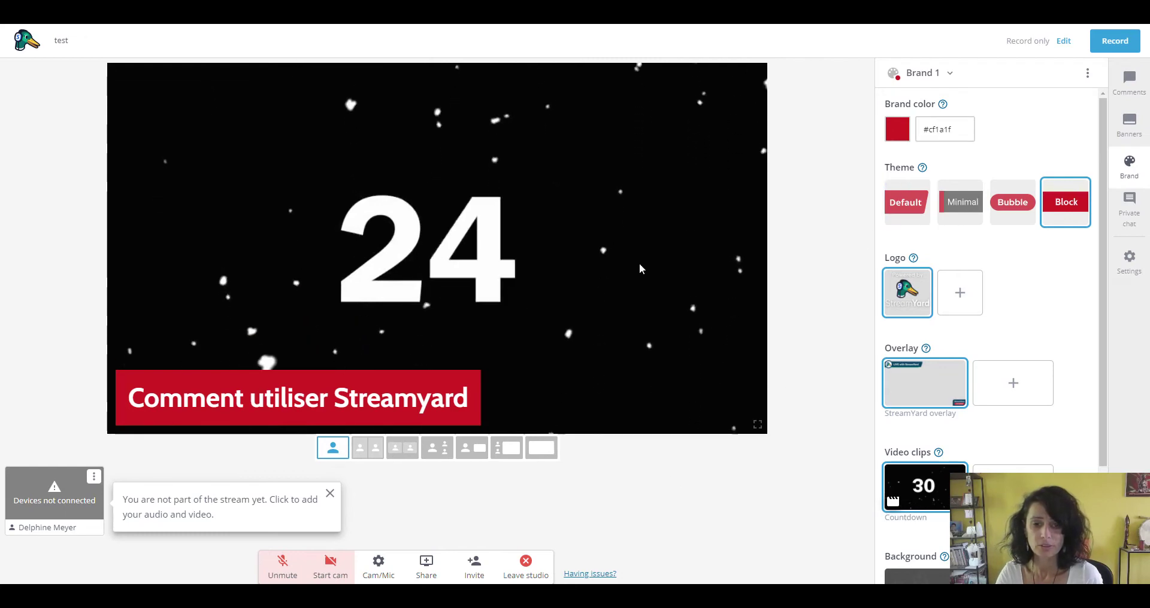
scroll(1018, 299, down, 2)
click(1011, 343)
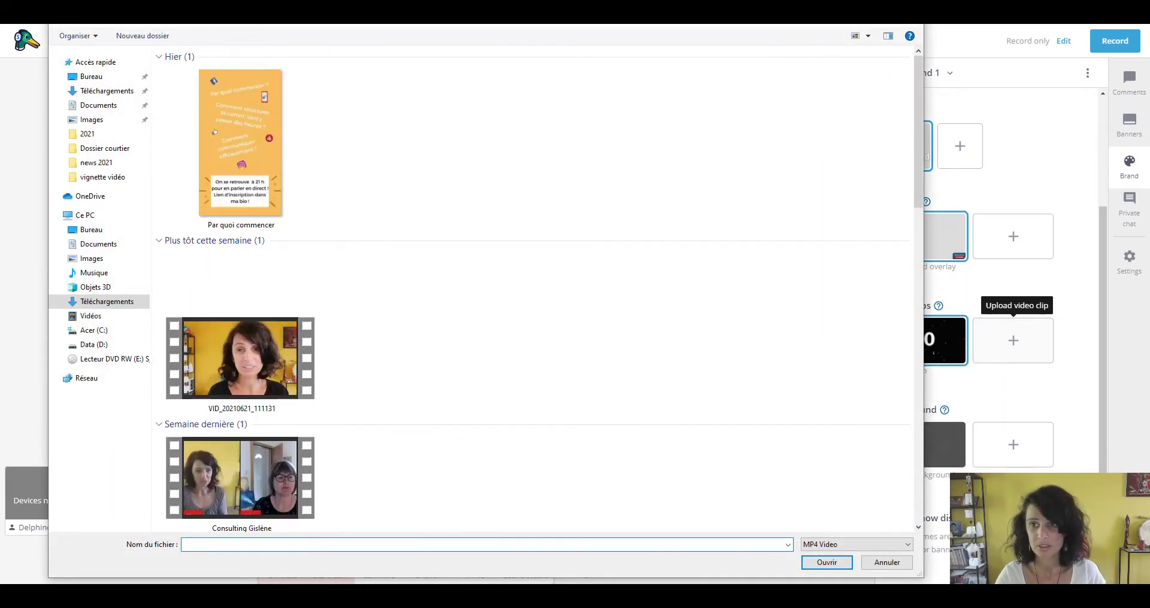
click(886, 563)
Step: Apply the leaves background and remove the Countdown clip and StreamYard overlay from the broadcast screen
click(928, 452)
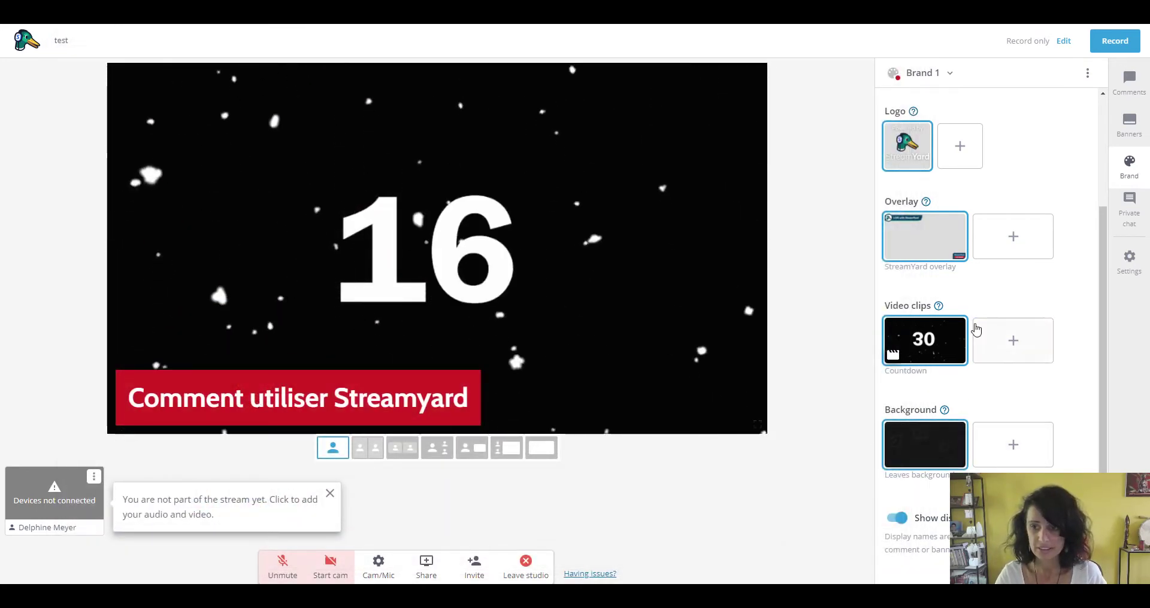
click(926, 355)
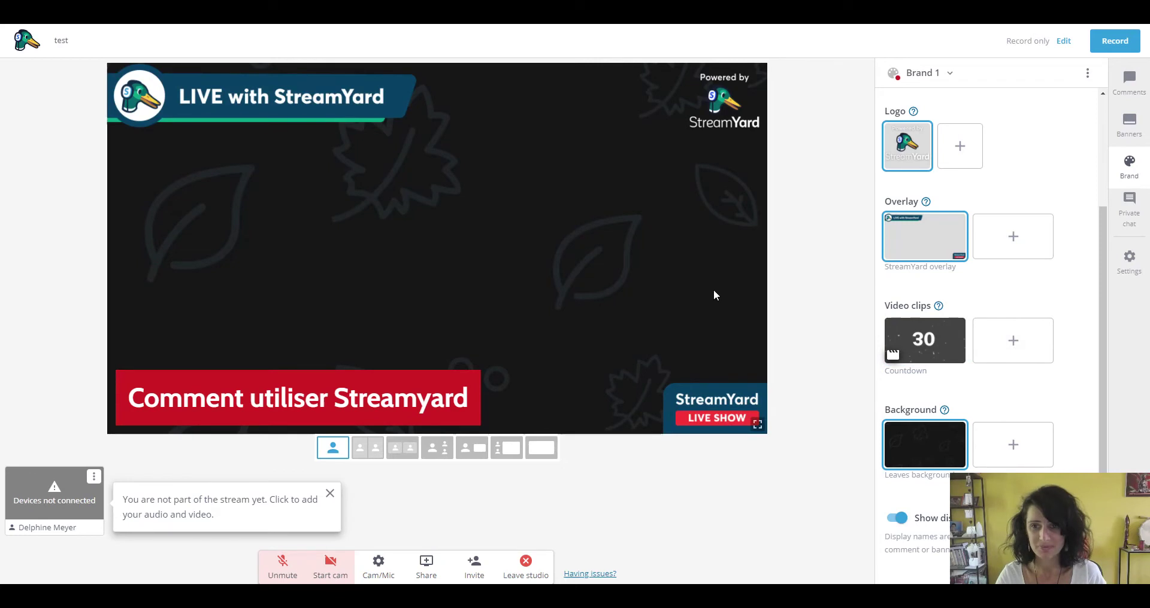
click(931, 243)
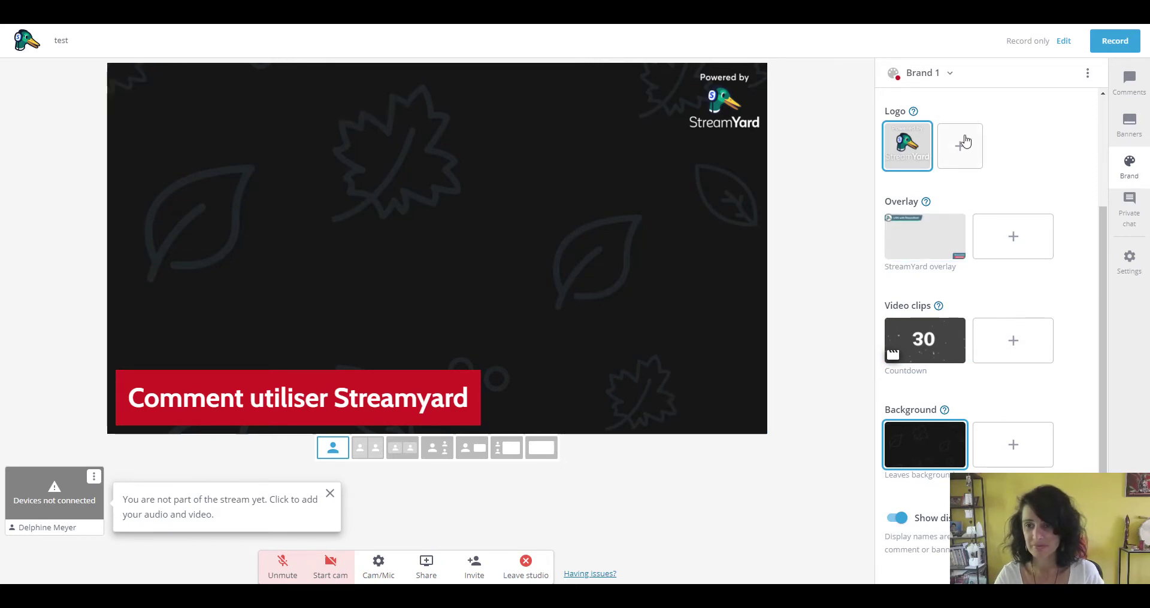
Step: Check the plan restrictions on adding a custom logo, adding a custom overlay and removing the StreamYard logo
click(959, 147)
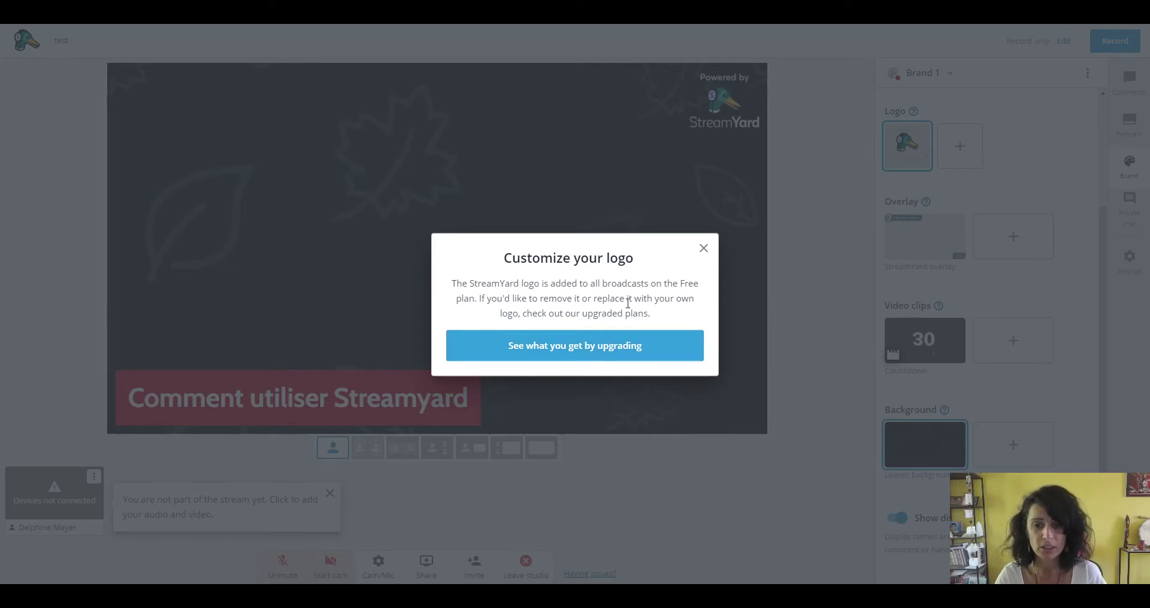
click(703, 250)
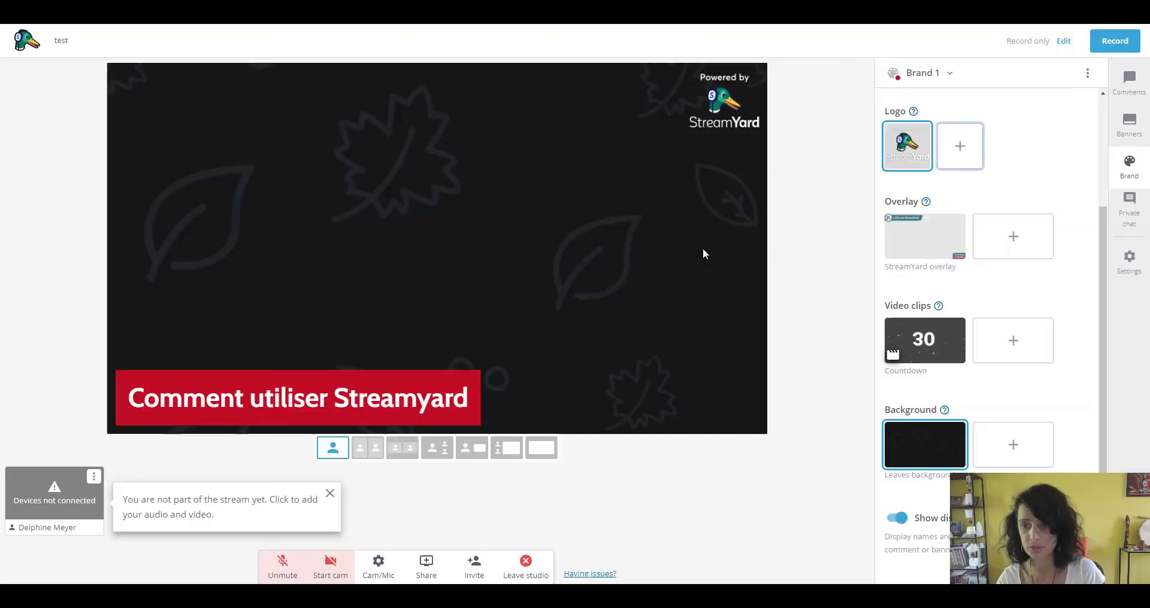
click(1016, 247)
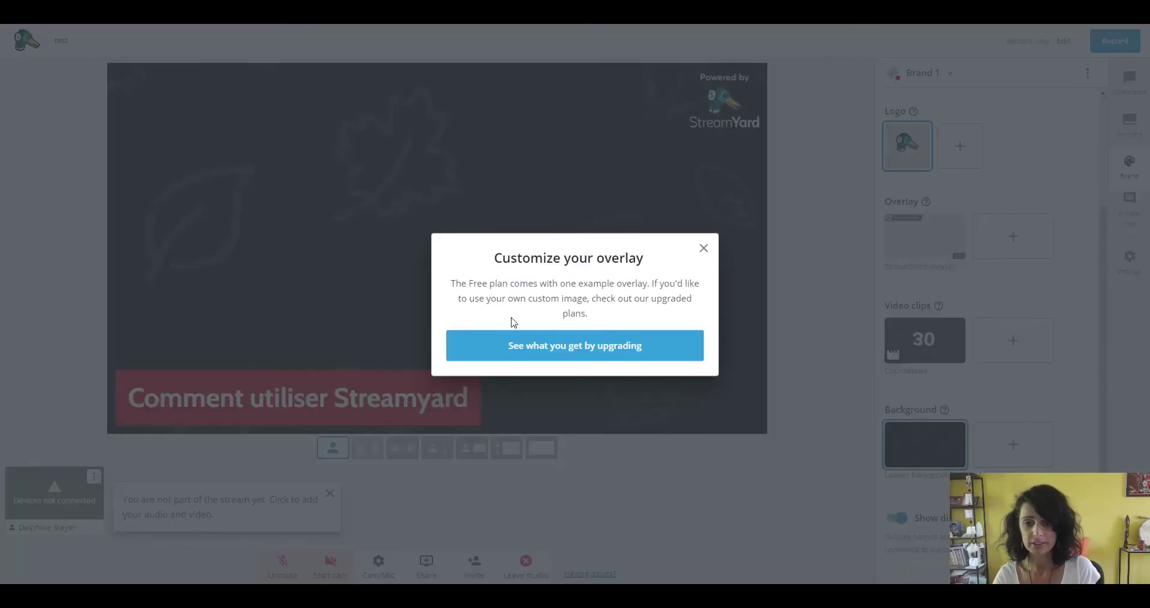
click(703, 249)
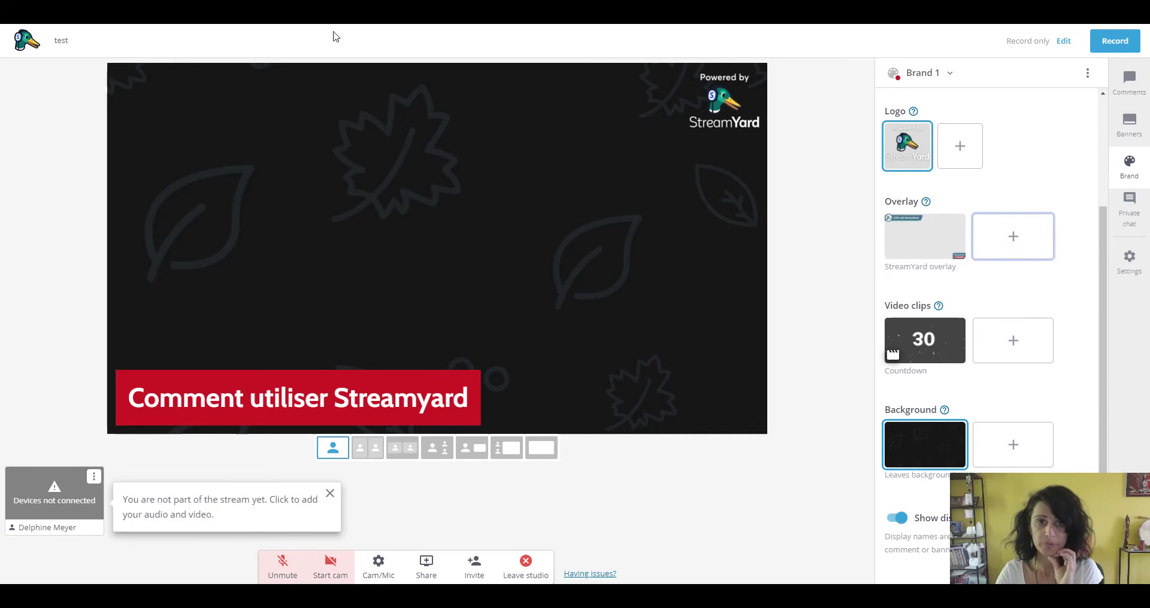
click(910, 152)
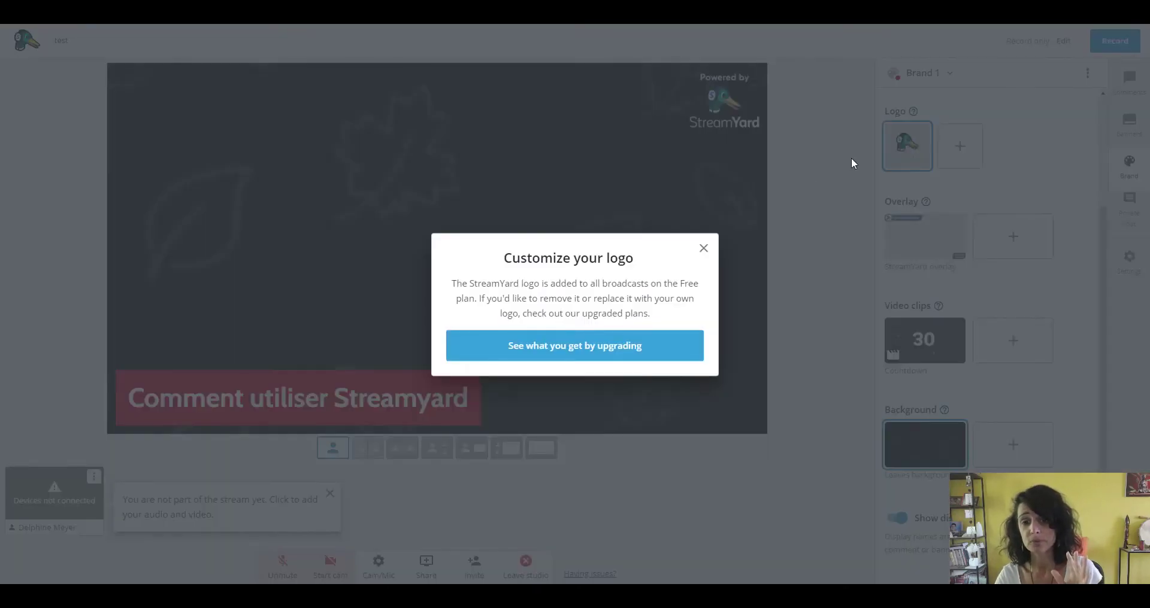
click(703, 248)
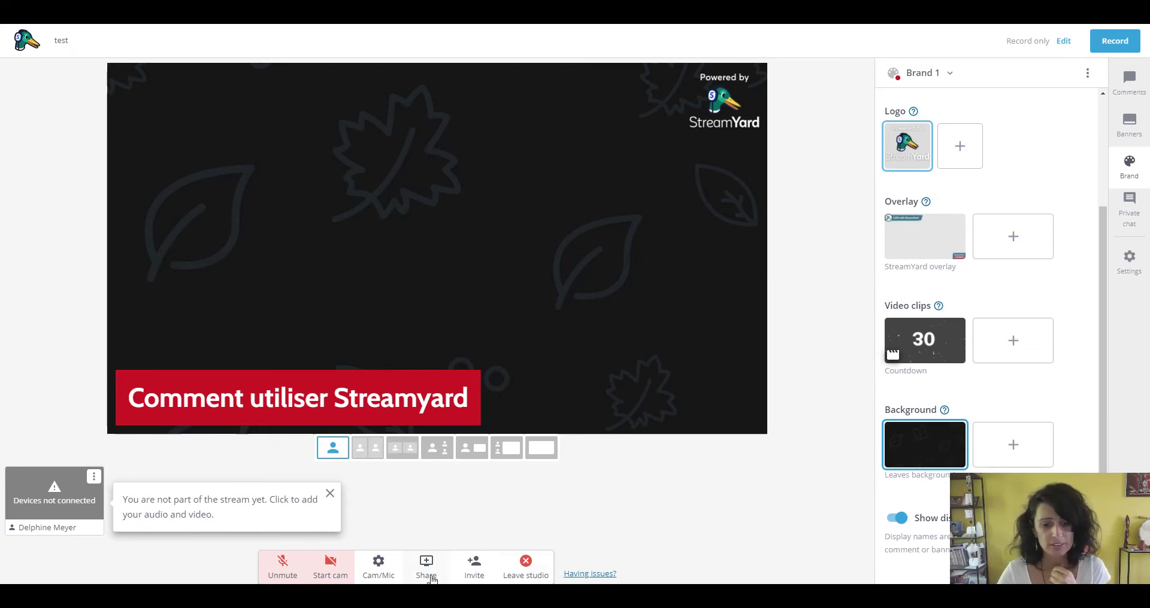
Step: Examine the guest invitation options and highlight the studio invite link
click(476, 569)
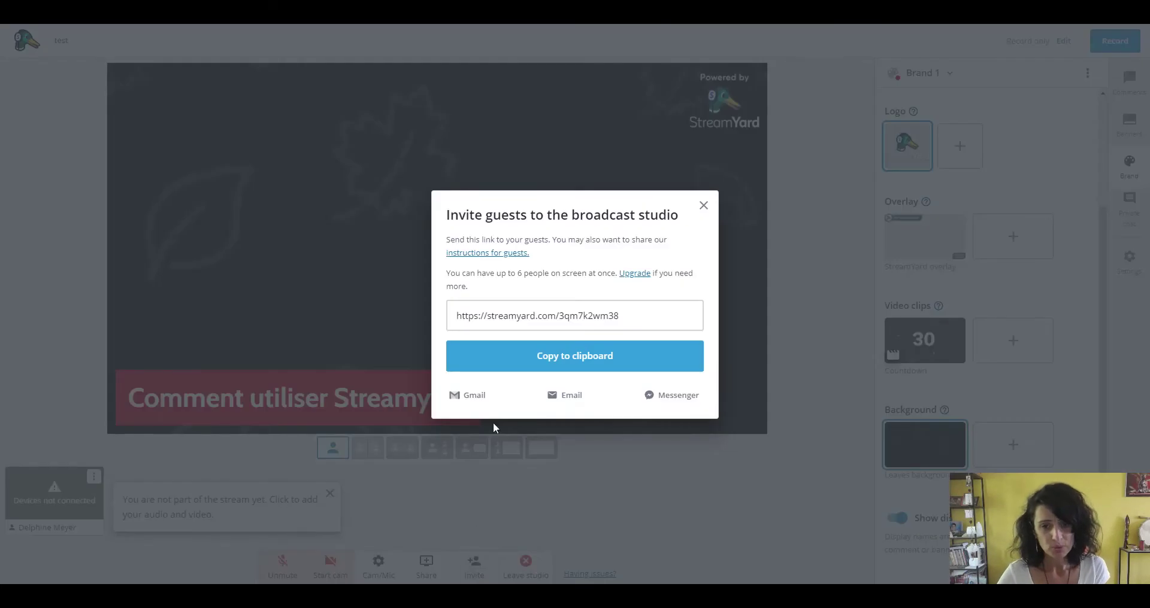
triple_click(534, 315)
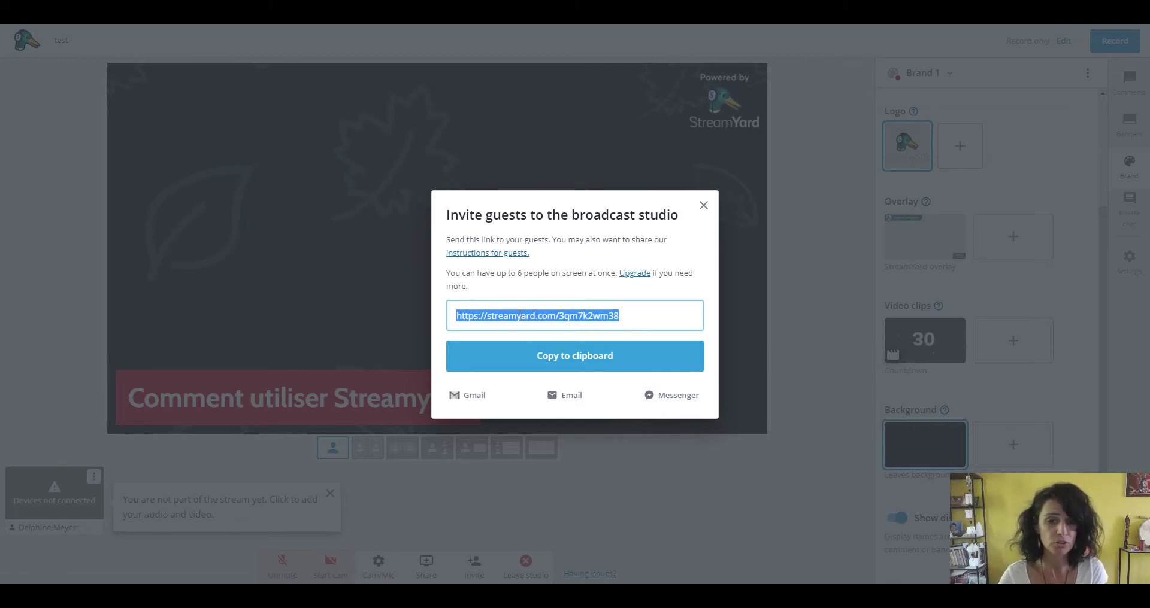
click(703, 206)
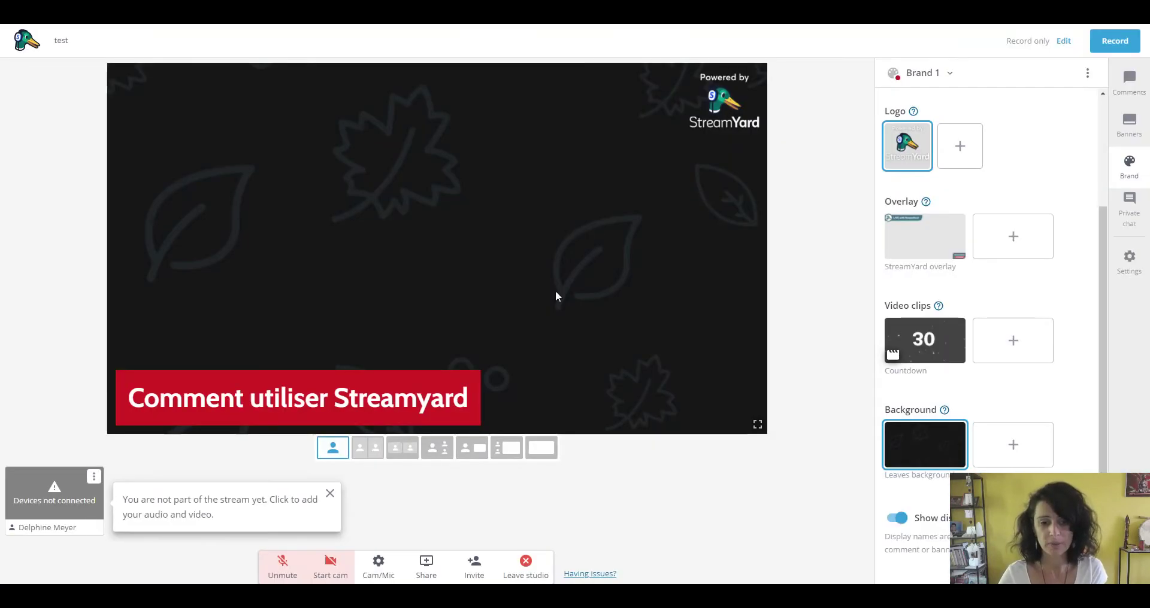
Step: Switch the stage to the two-person side-by-side layout and dismiss the layout and stream tips
click(370, 453)
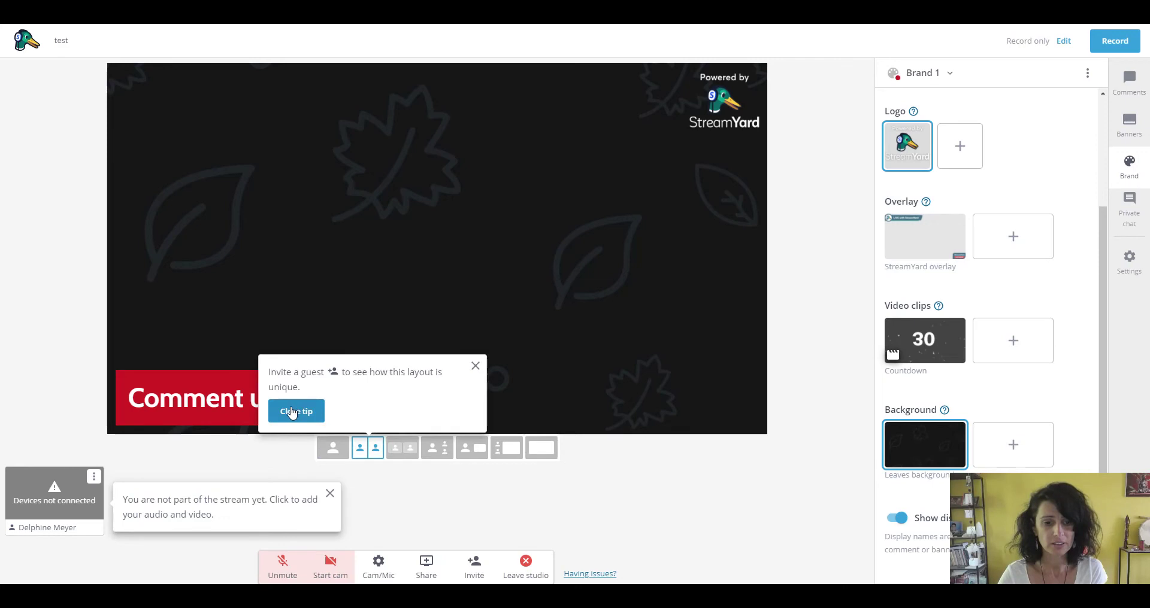
click(475, 366)
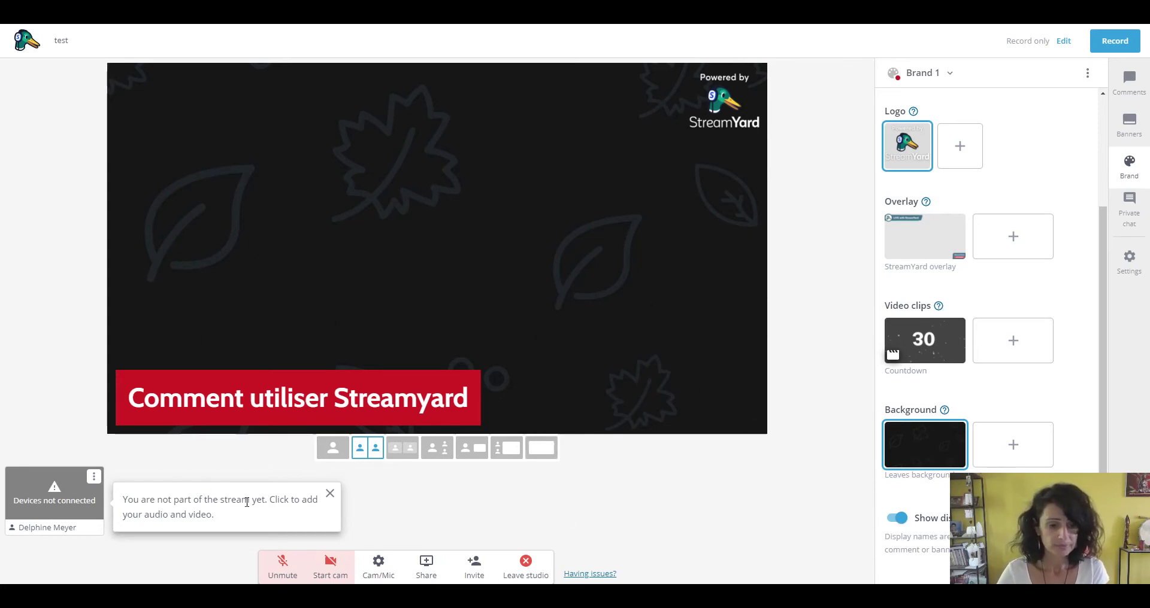
click(330, 494)
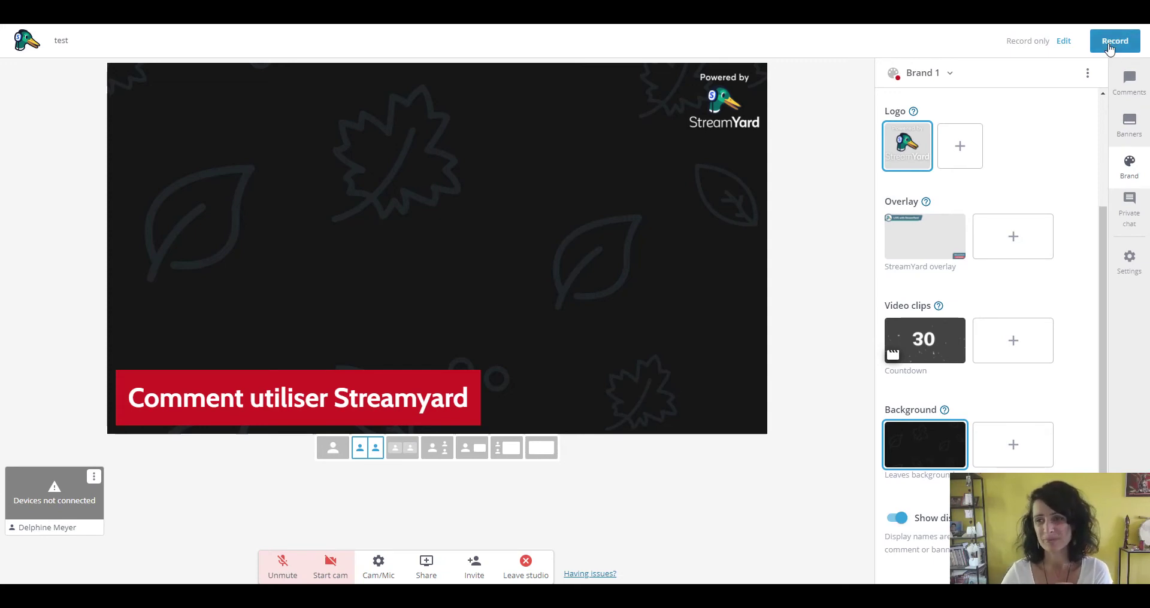
Step: Switch to the StreamYard dashboard with scheduled YouTube broadcasts and look through the upcoming broadcasts list
click(1083, 26)
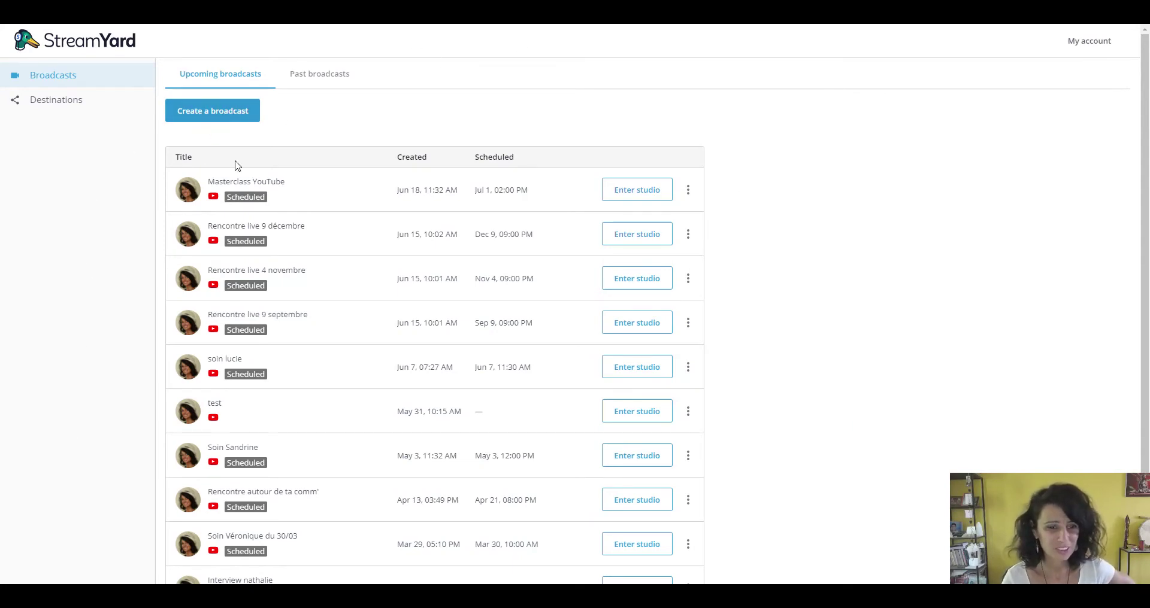
scroll(301, 406, down, 2)
scroll(304, 401, up, 2)
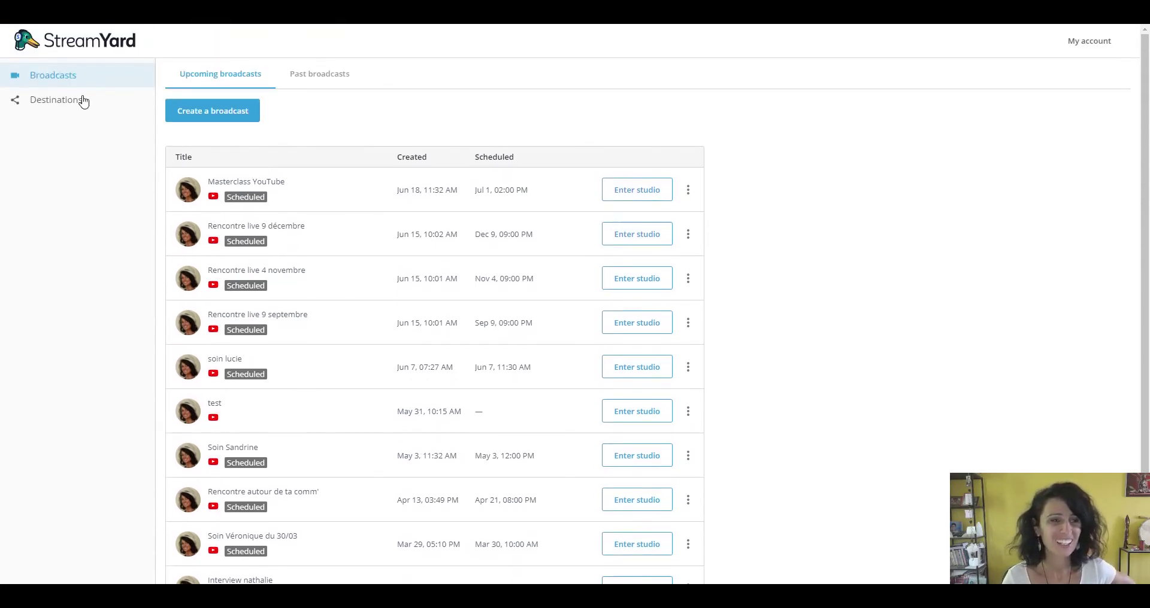
Step: Look through the list of past broadcasts and return to the upcoming ones
click(355, 79)
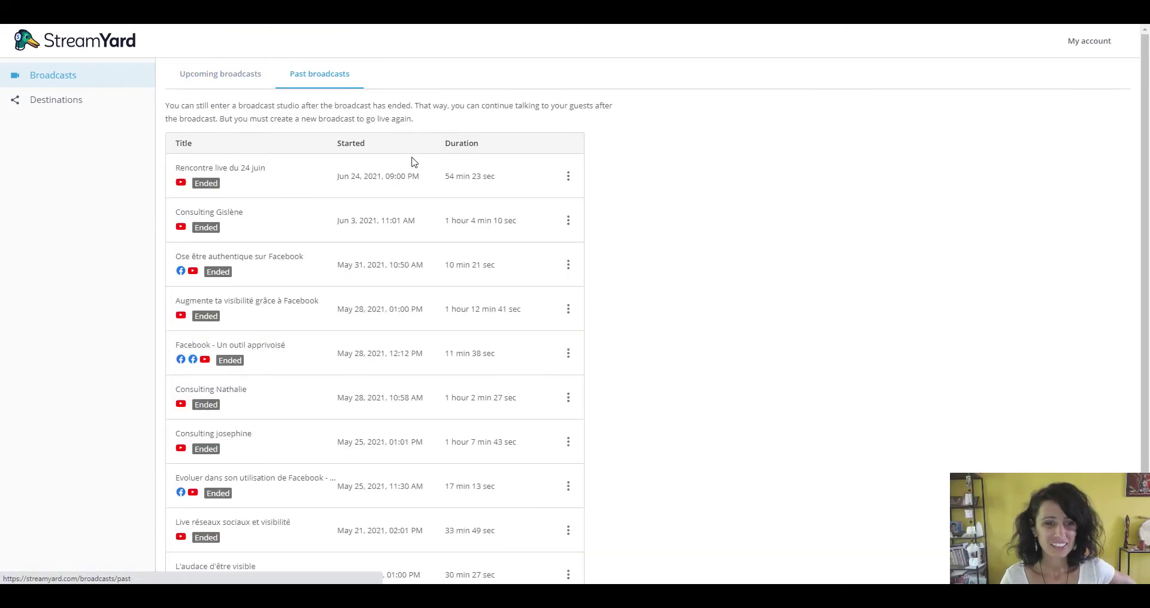
scroll(409, 165, down, 1)
scroll(389, 306, up, 1)
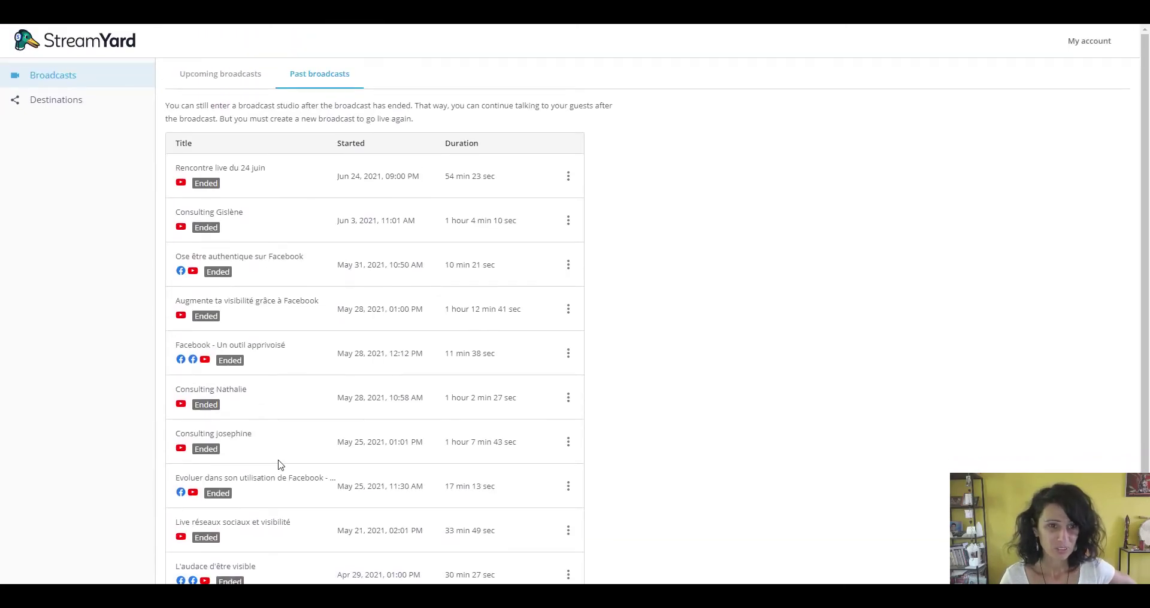
click(222, 74)
Step: Review the connected Facebook and YouTube destinations and the option for adding one, and return to the broadcasts
click(47, 101)
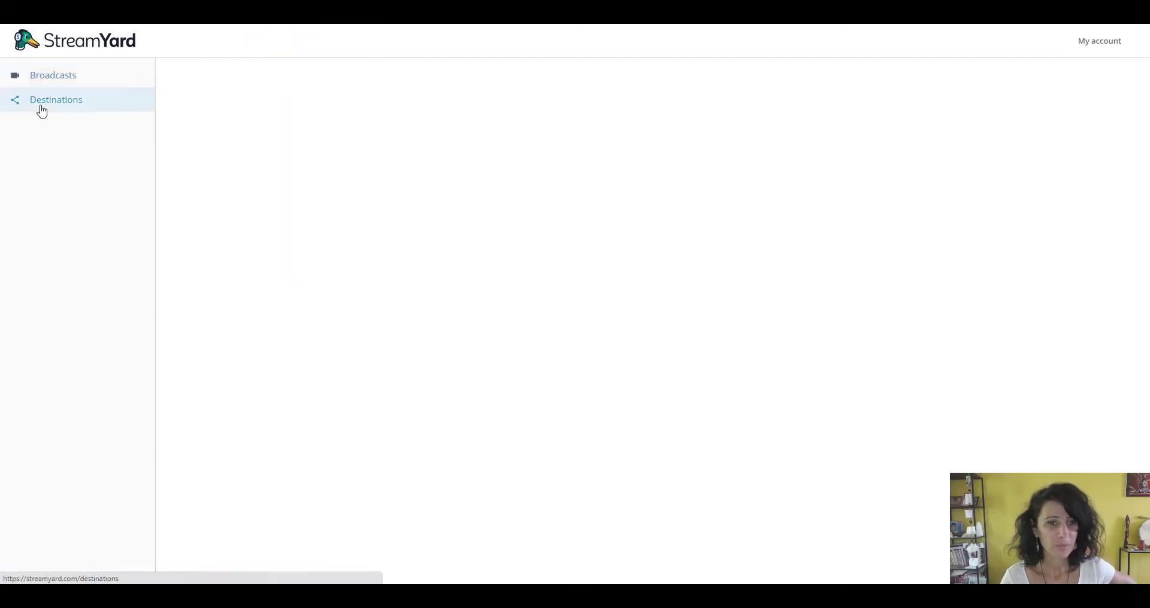
click(461, 87)
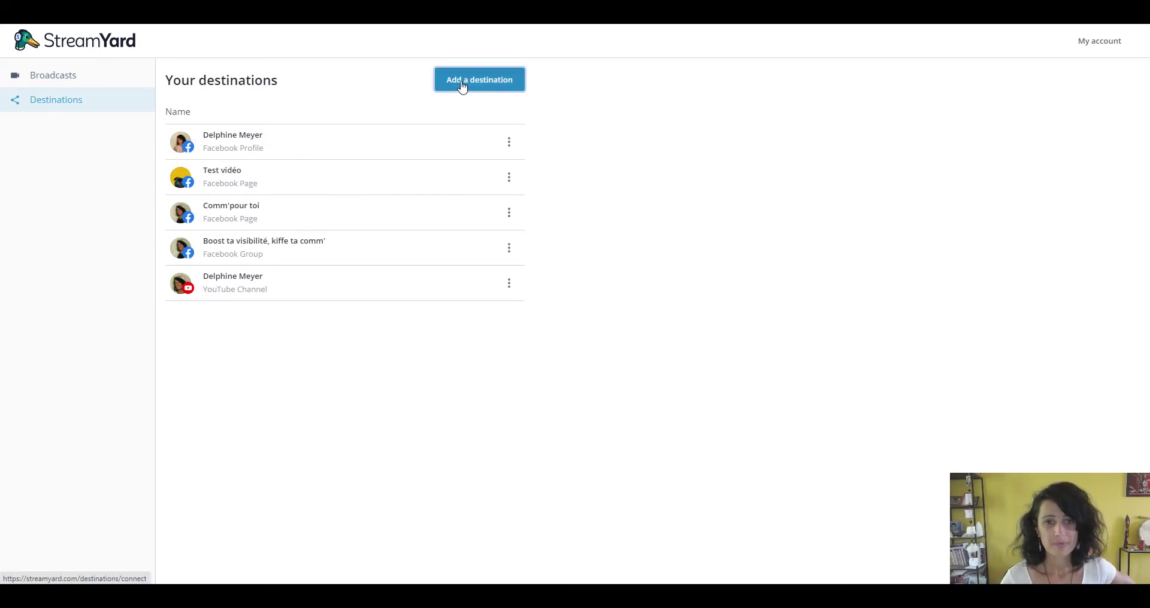
click(84, 85)
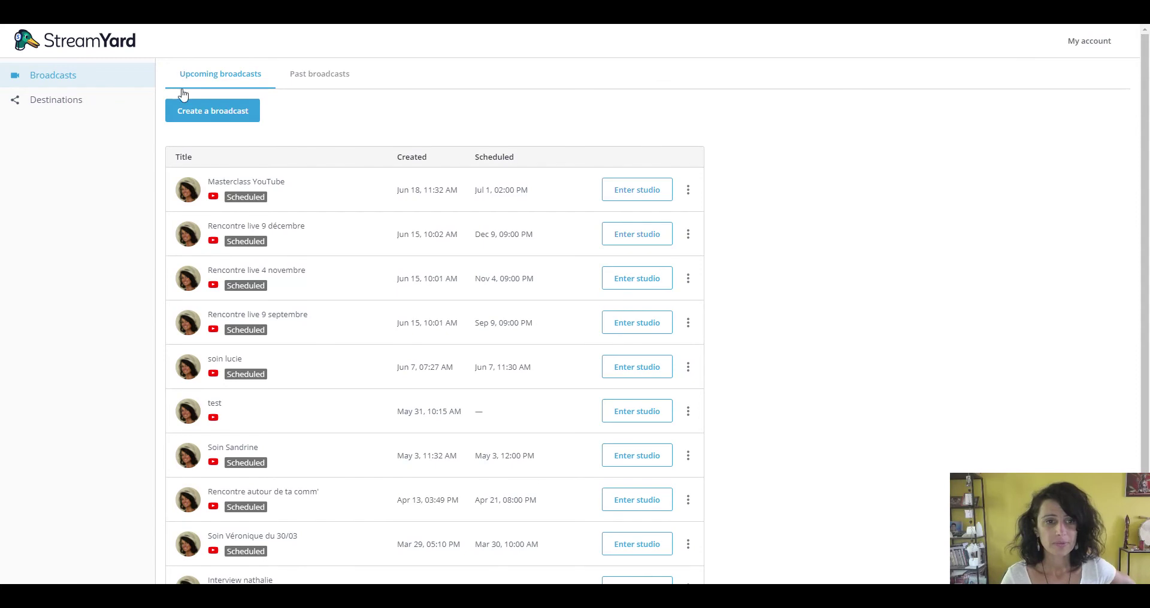
Step: Start a new broadcast with the Comm'pour toi Facebook page and the YouTube channel as destinations
click(215, 114)
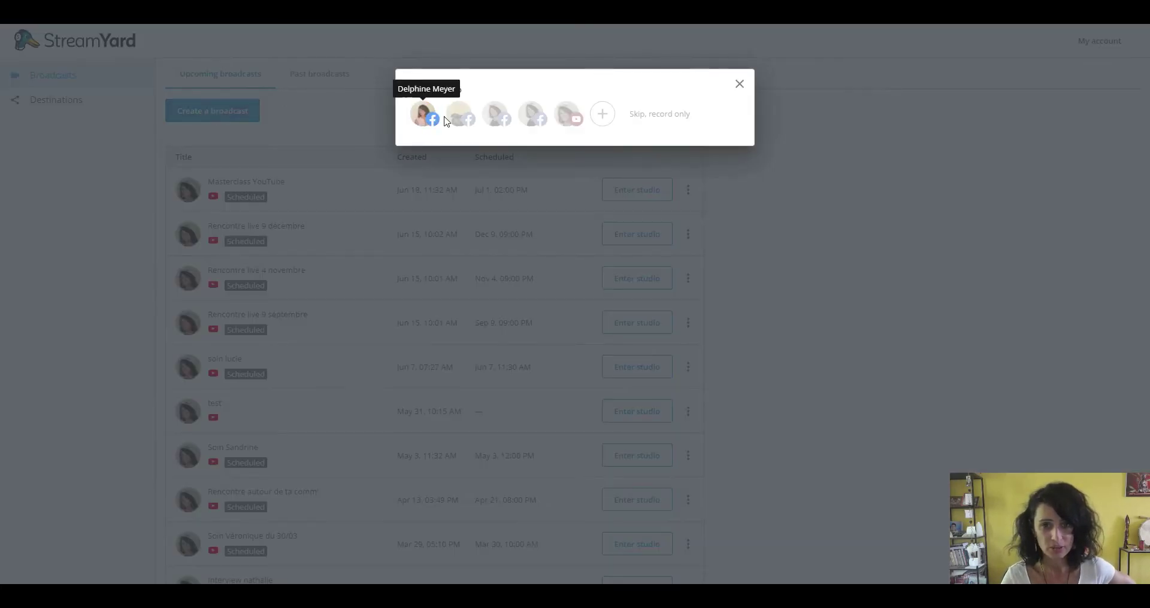
click(500, 122)
click(561, 125)
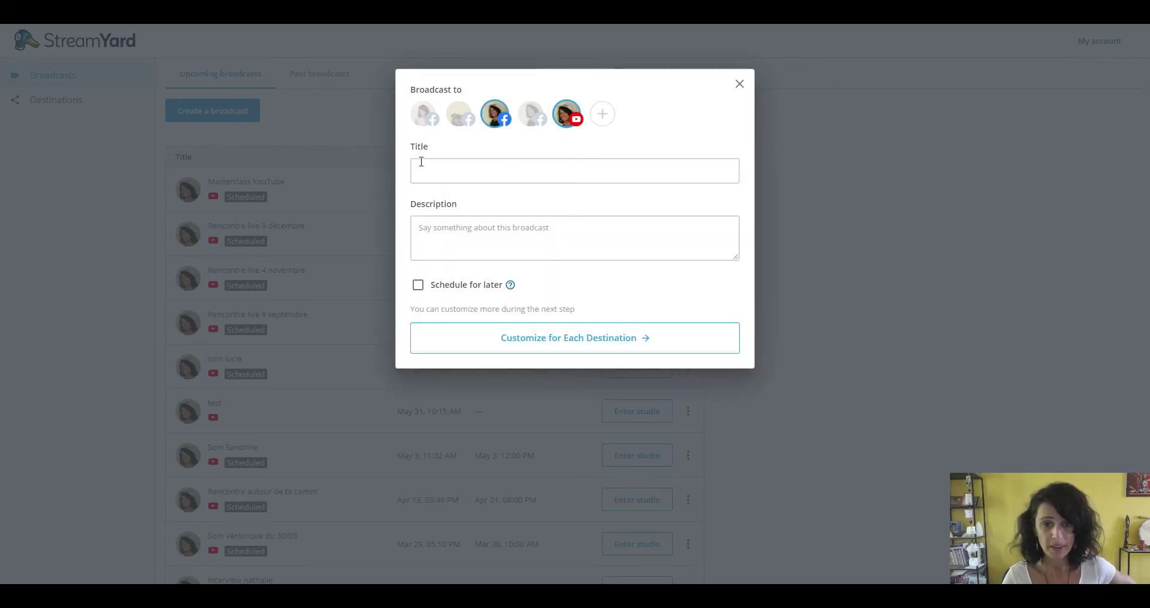
Step: Title the broadcast "Comment utiliser streamyard ?" and place the cursor in the empty description
click(436, 166)
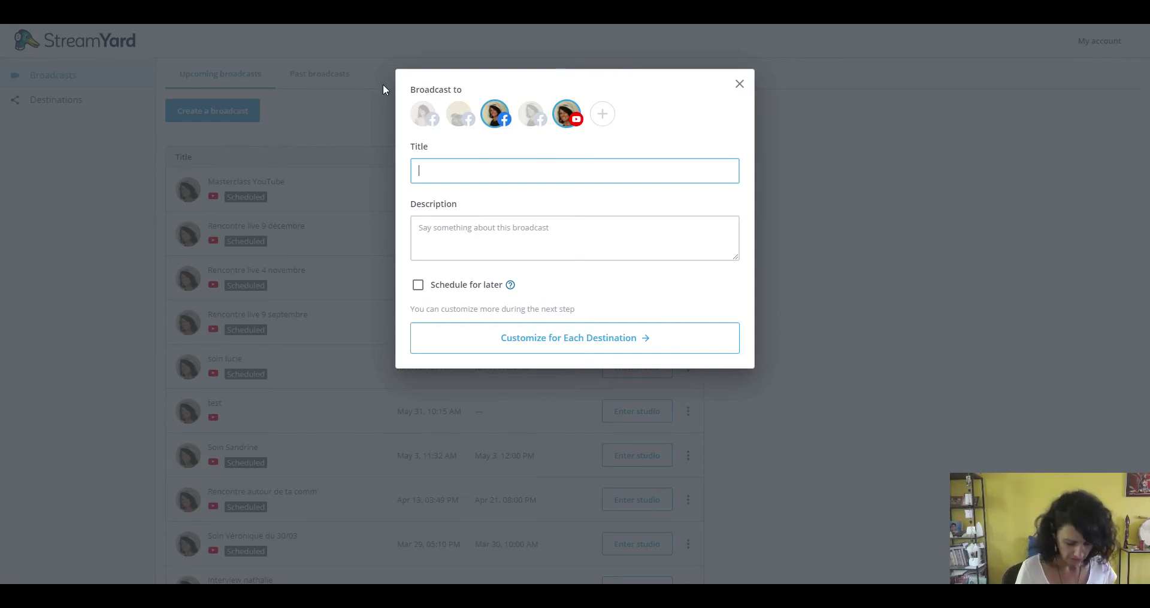
text(Comment)
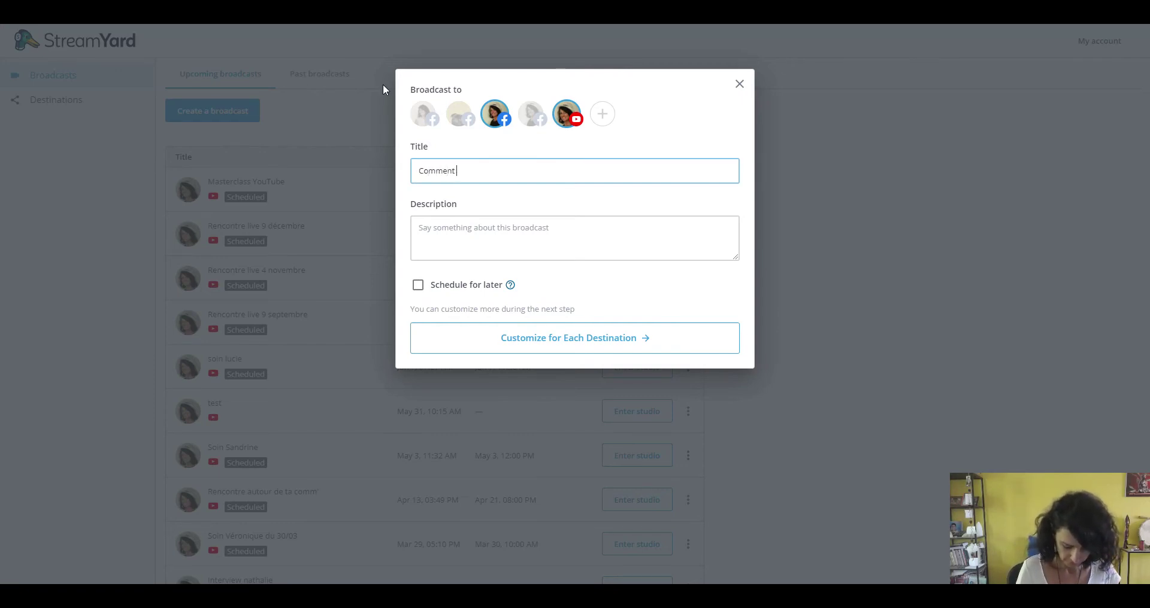
text( utiliser st)
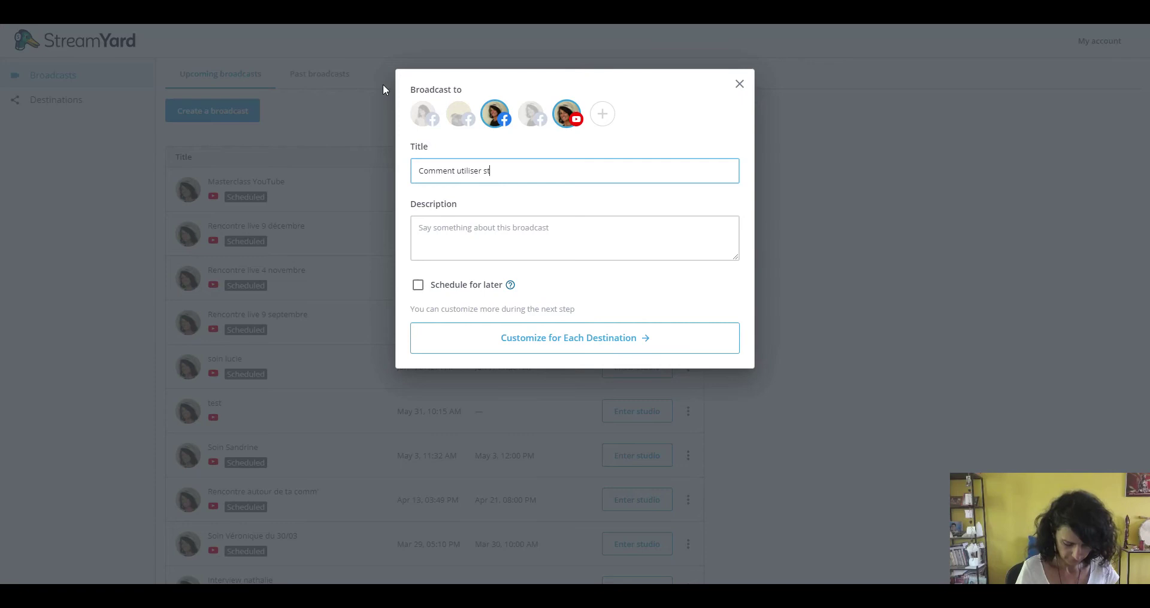
text(reamtard)
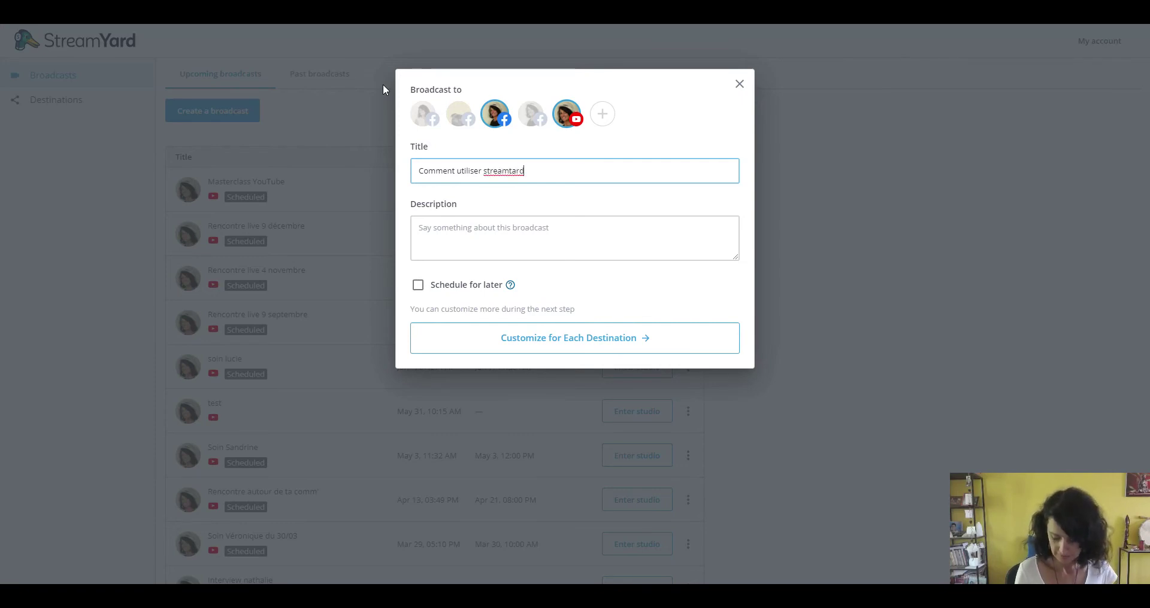
key(BackSpace)
key(BackSpace)
key(BackSpace)
key(BackSpace)
text(yard ?)
click(439, 233)
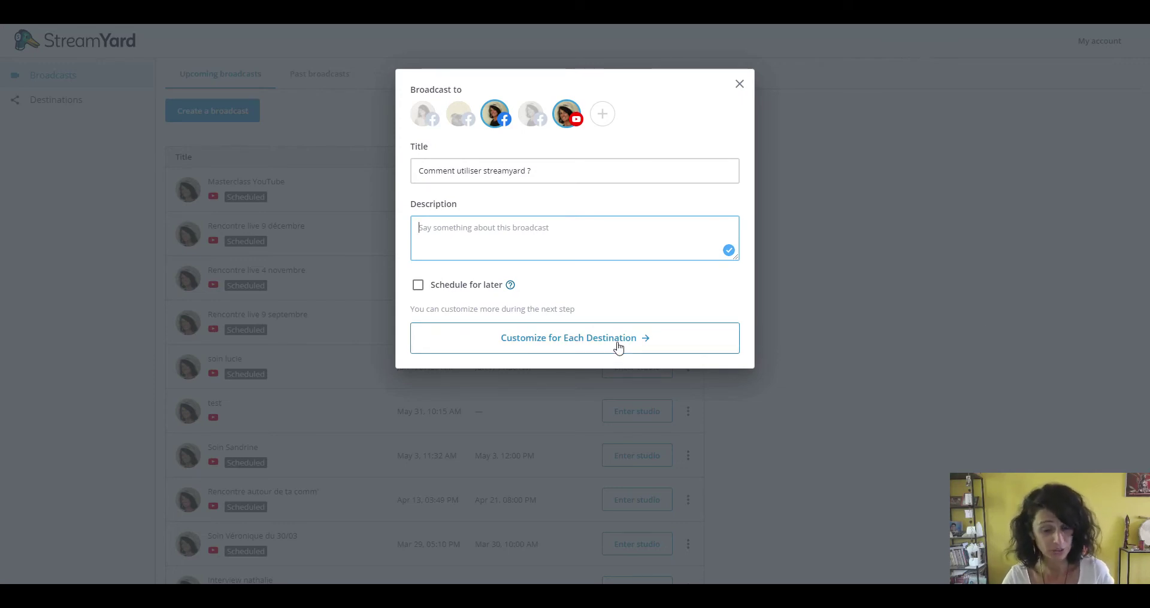
Step: Schedule the broadcast for later, starting Jun 29, 2021 at 02:00 PM
click(417, 287)
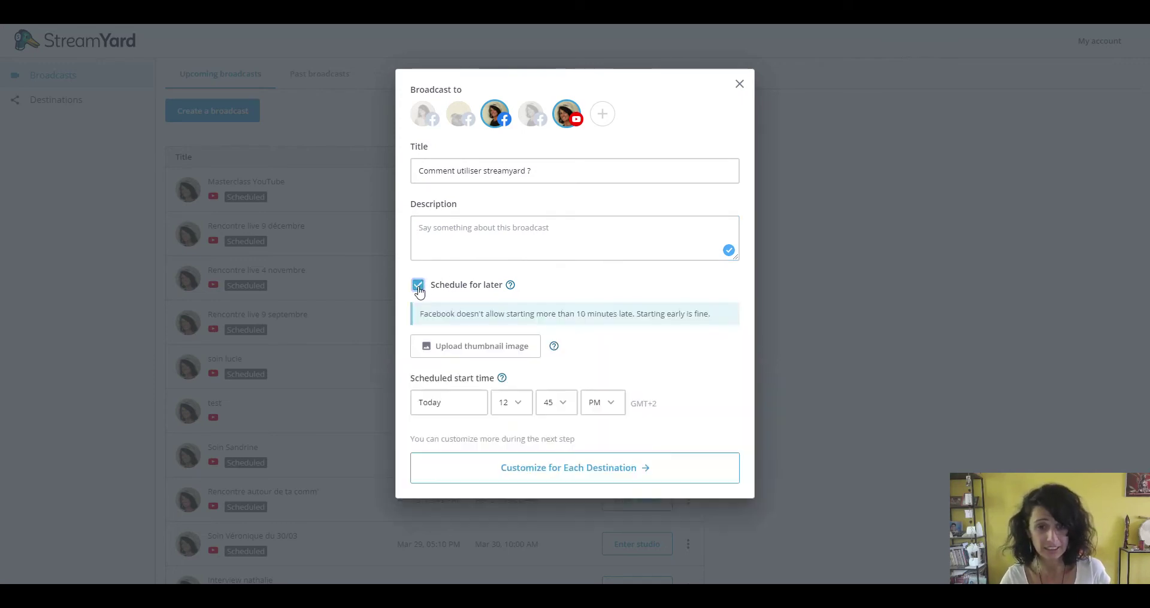
click(457, 403)
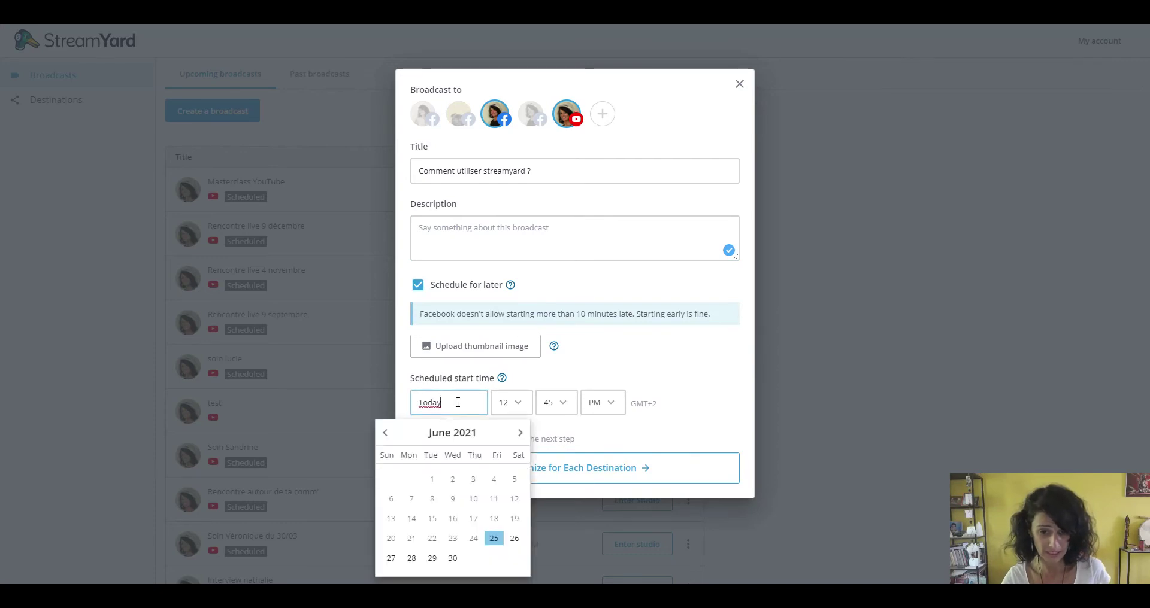
click(432, 558)
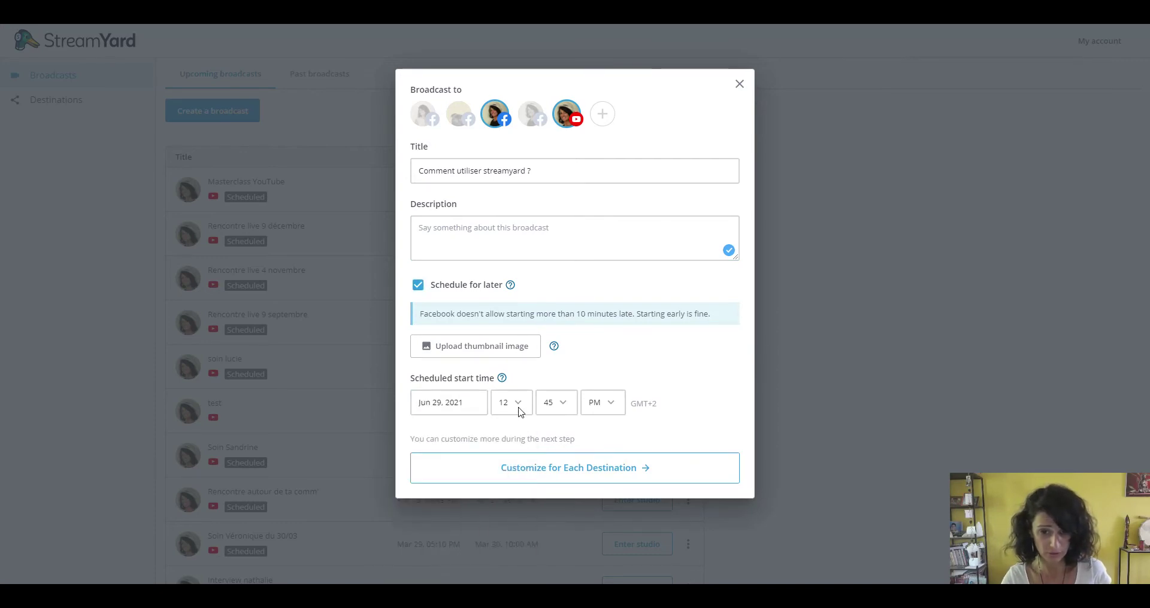
click(506, 409)
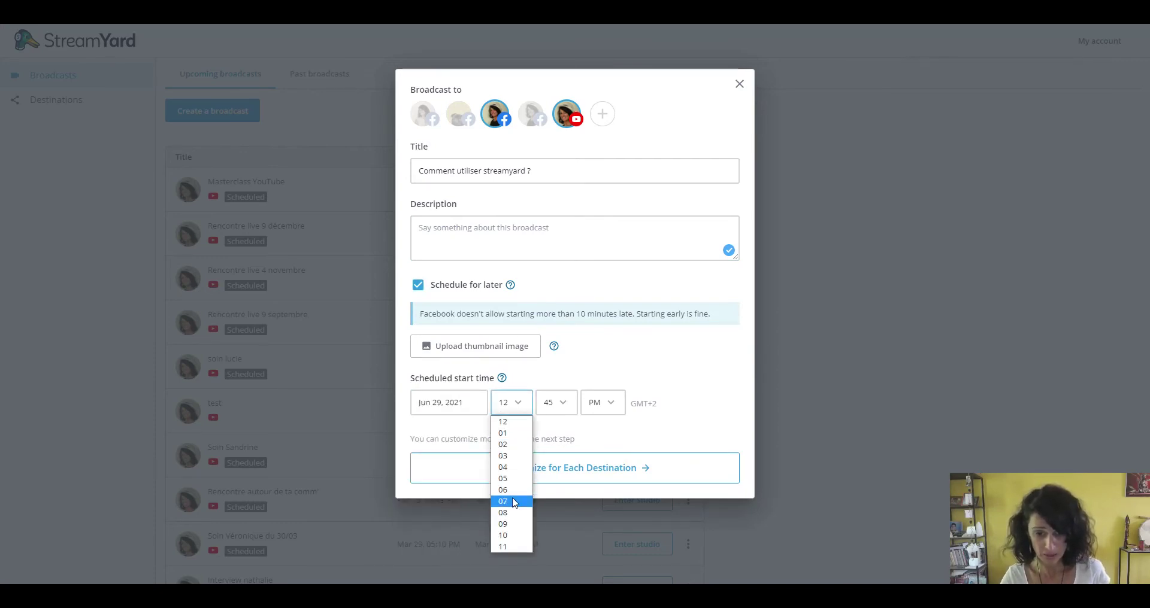
click(513, 446)
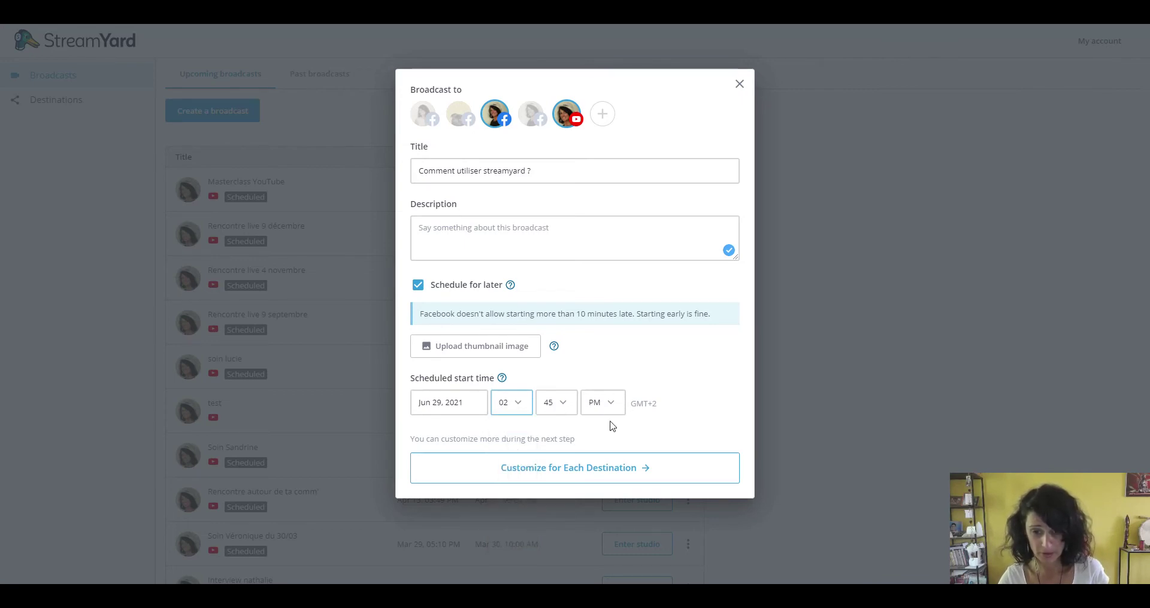
click(556, 406)
click(558, 417)
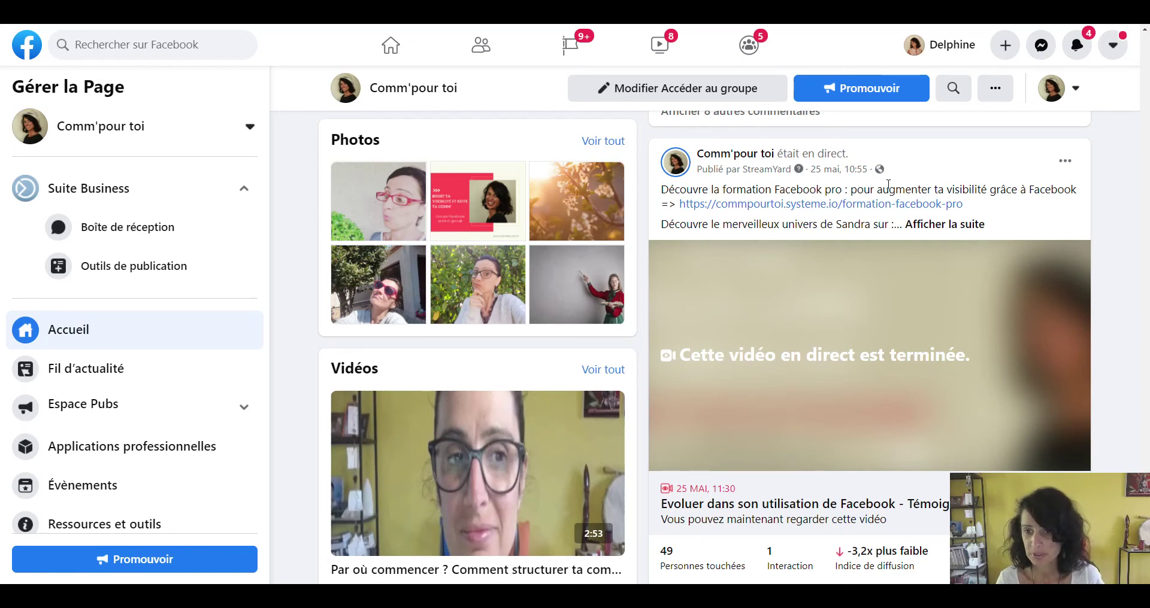
Step: Switch to the Comm'pour toi Facebook page, expand the 25 May live post's description and examine the post
click(904, 224)
scroll(882, 291, down, 2)
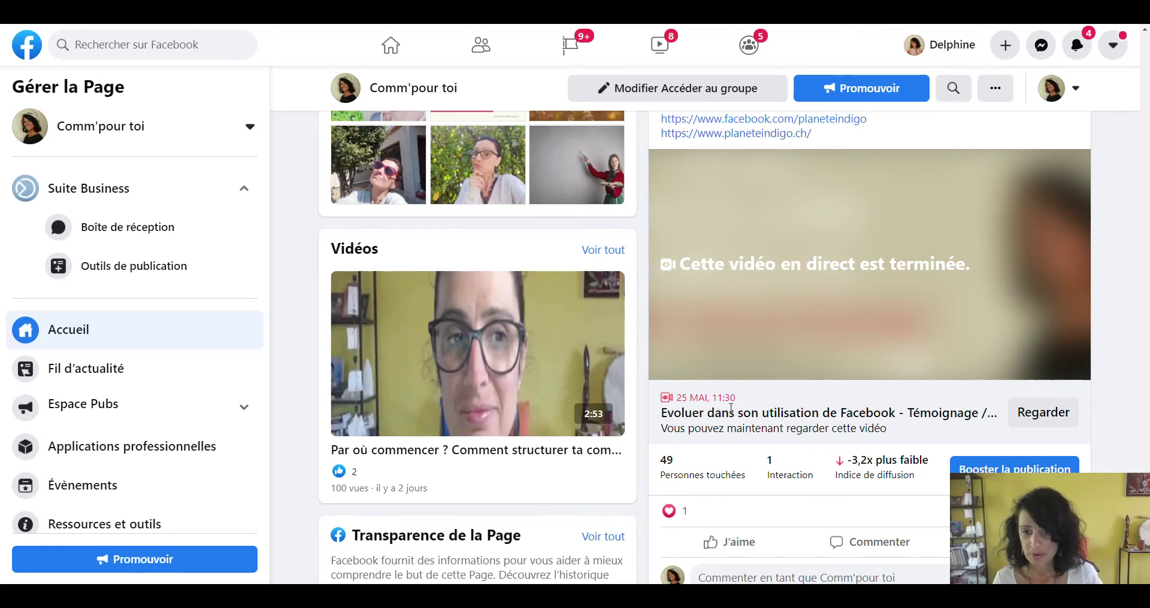
scroll(690, 445, up, 1)
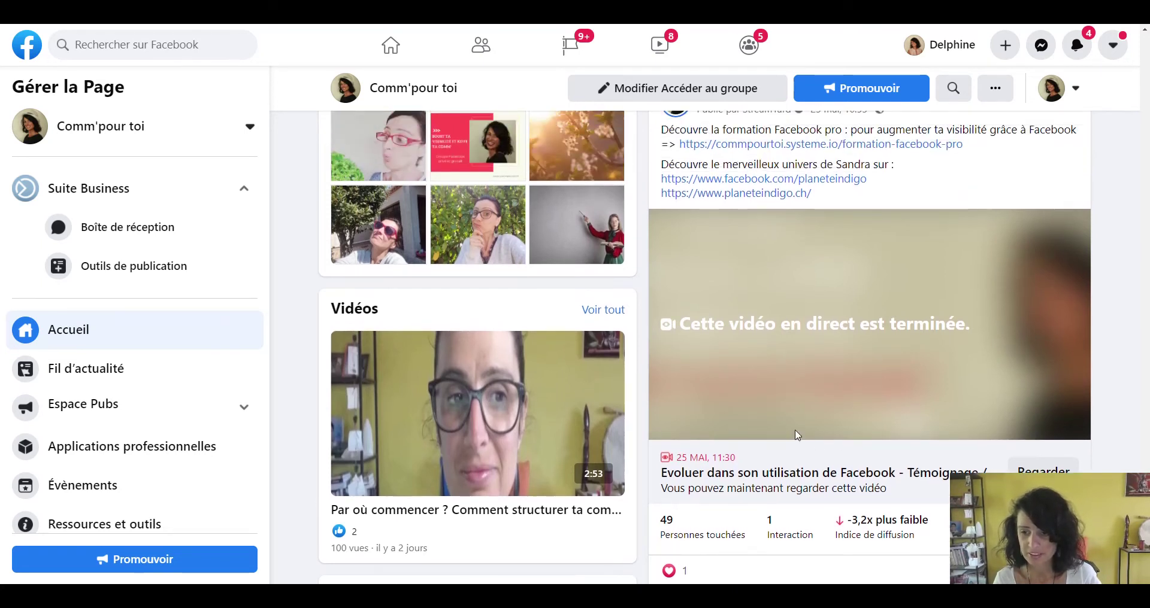
scroll(1054, 84, down, 2)
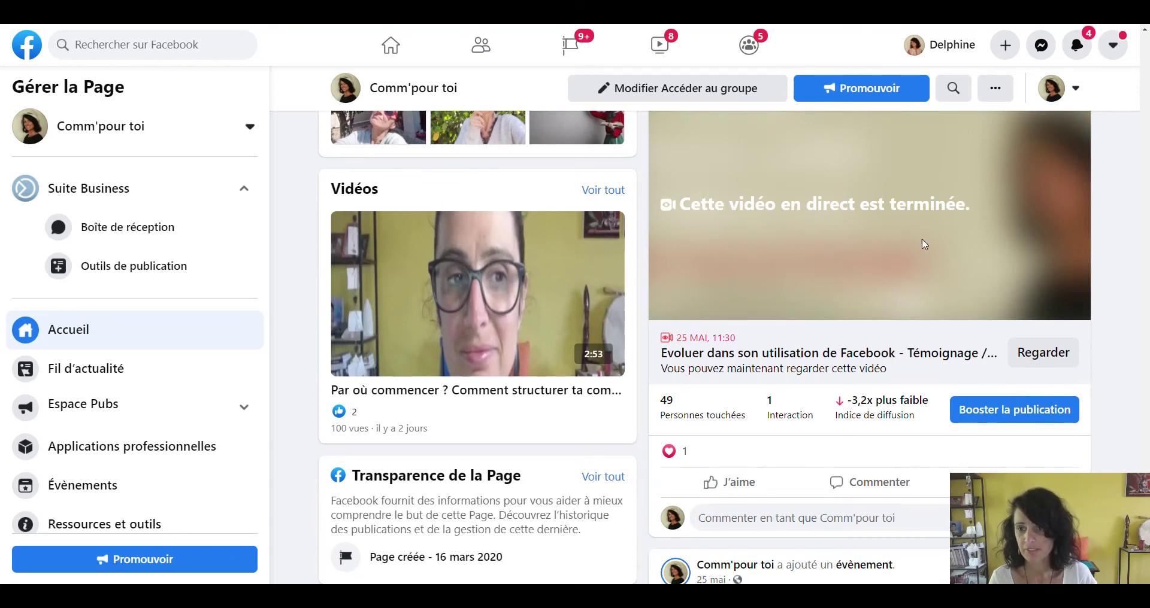
Step: Expand the description of the 29 April live post and compare it with the 27 April post scheduling "L'audace d'être visible"
scroll(1040, 362, up, 4)
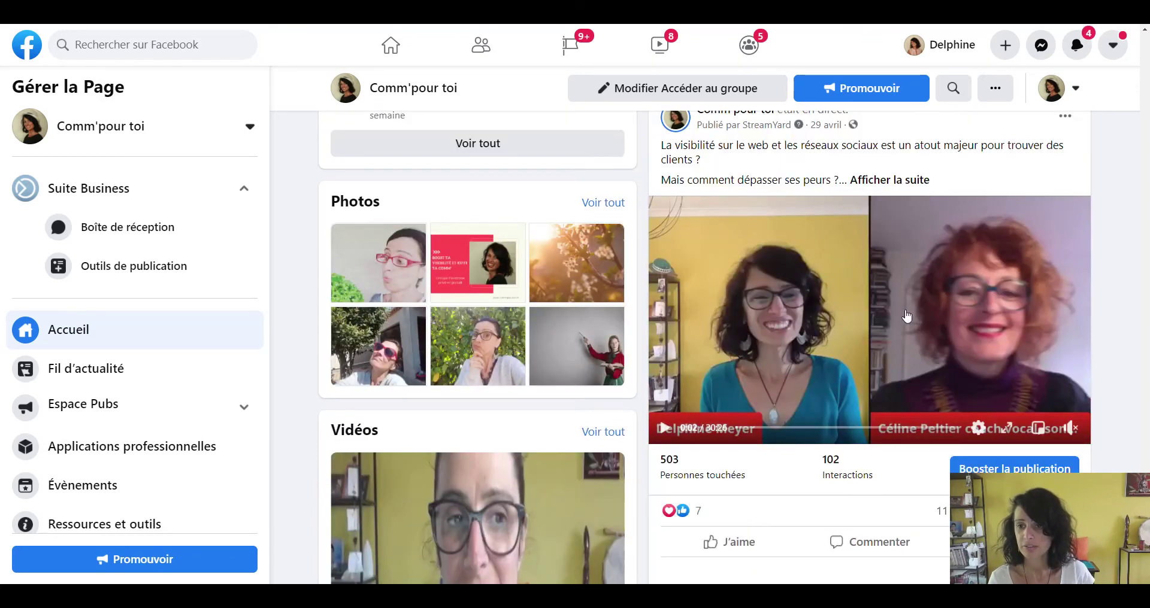
scroll(820, 313, up, 1)
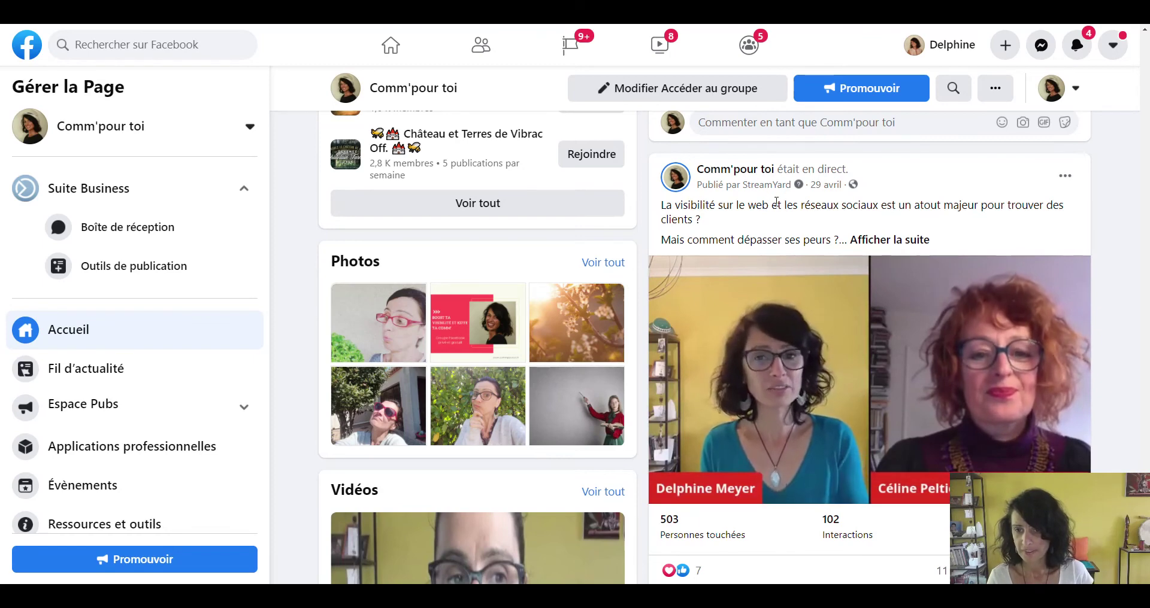
click(889, 239)
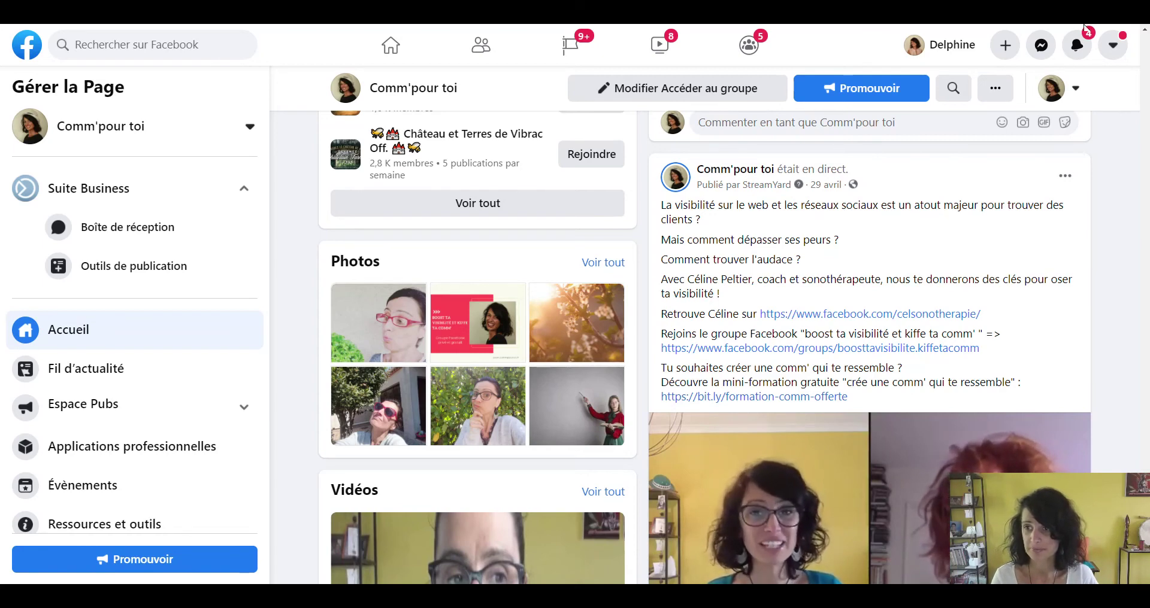
scroll(944, 290, down, 5)
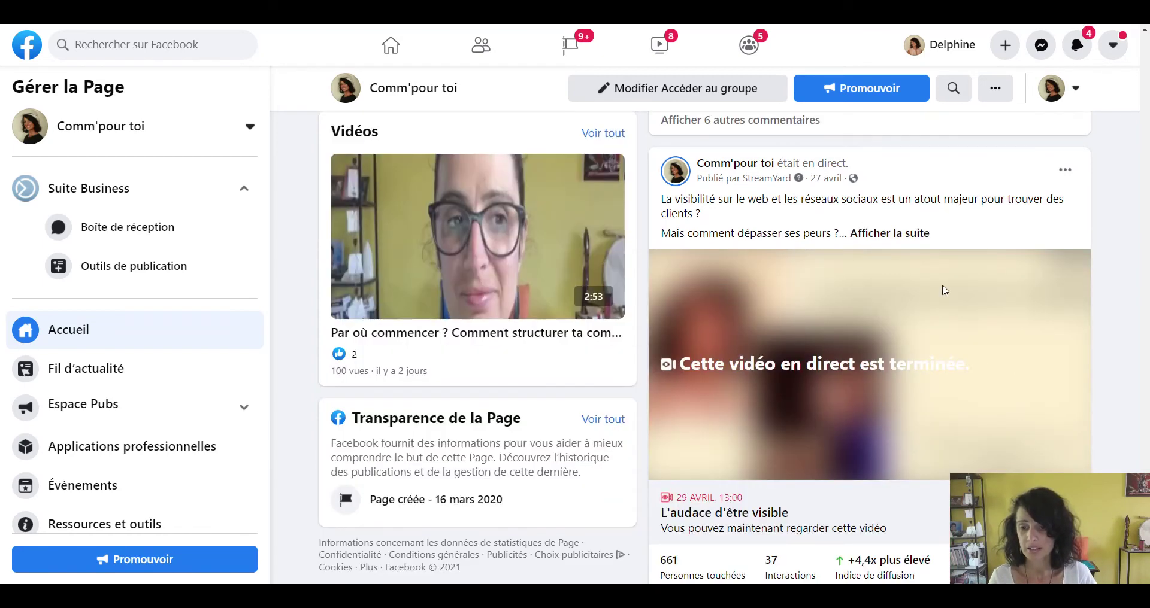
scroll(944, 290, down, 1)
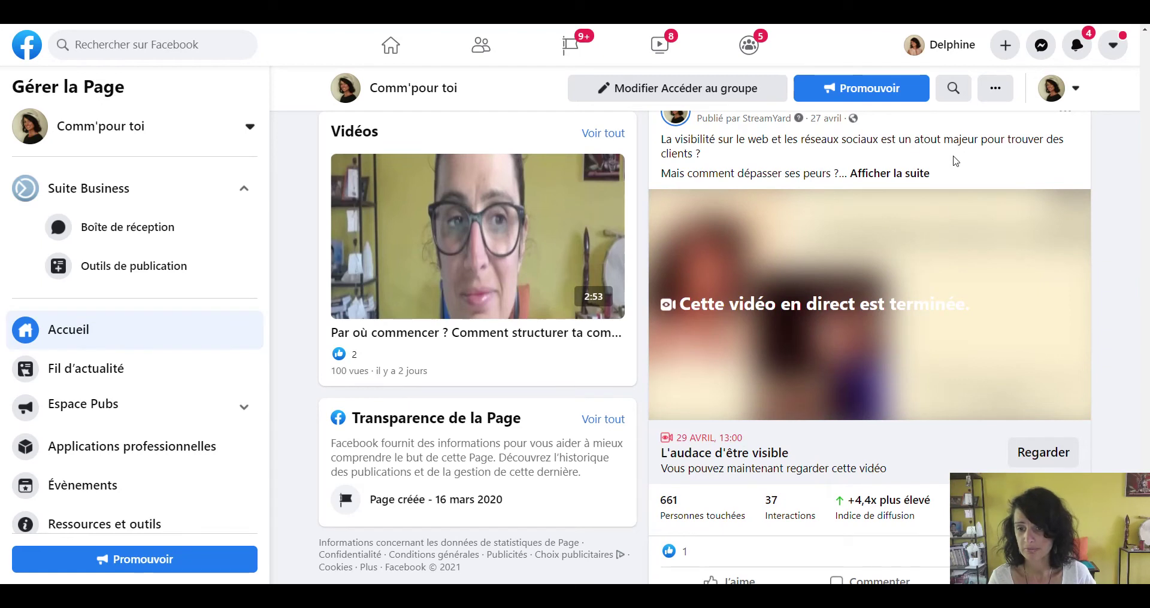
scroll(930, 267, up, 1)
scroll(939, 318, down, 1)
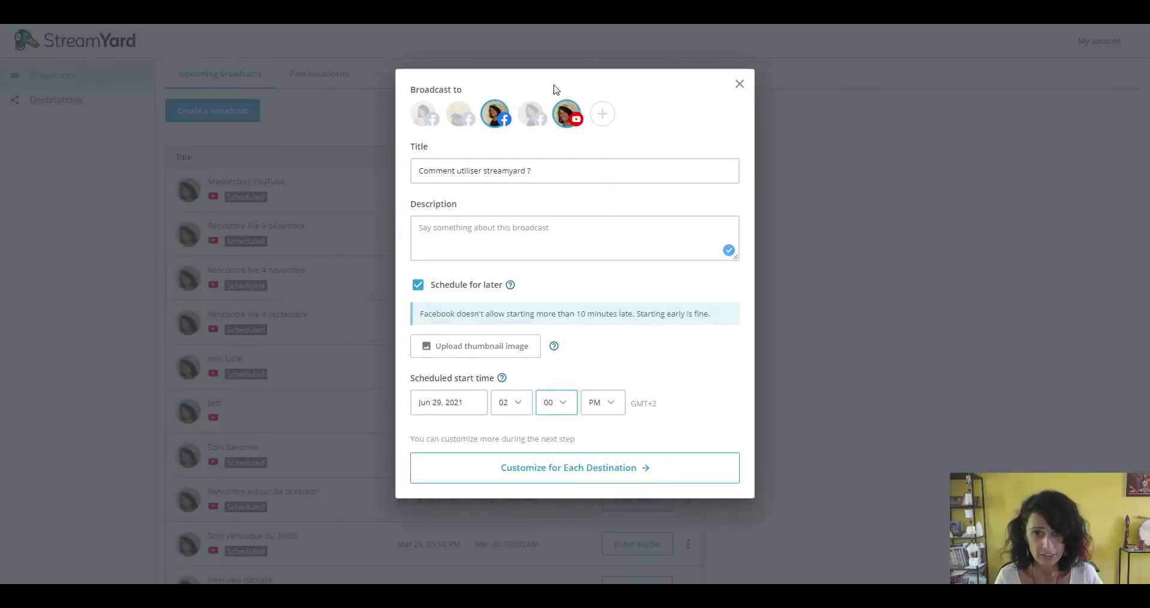
Step: Back in StreamYard, remove the Facebook page from the destinations and create the YouTube broadcast with Unlisted privacy
click(494, 118)
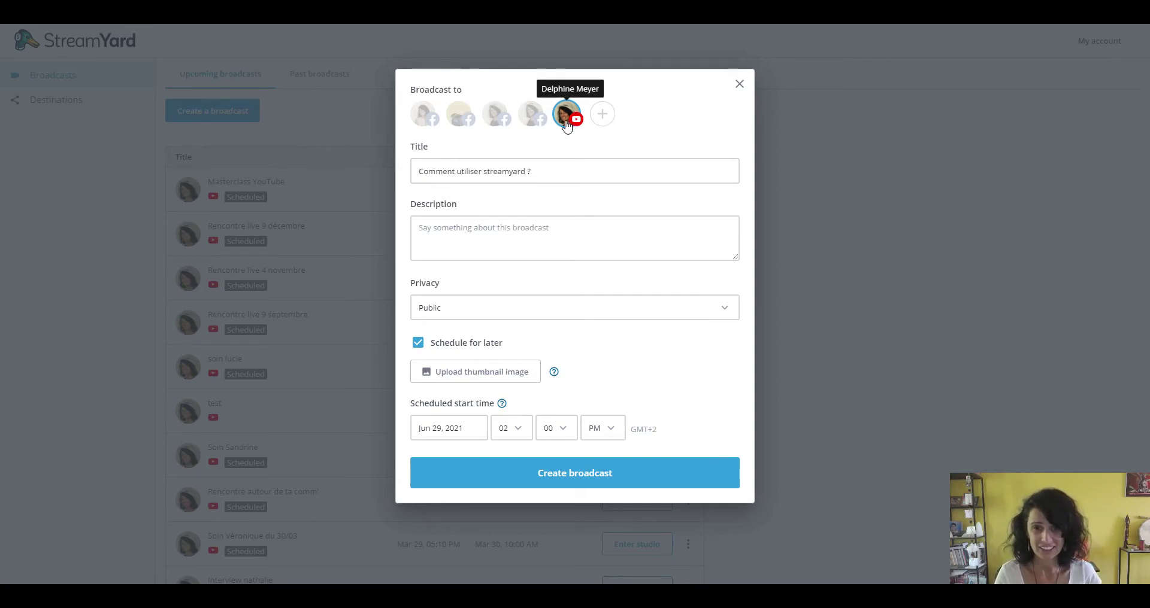
click(468, 312)
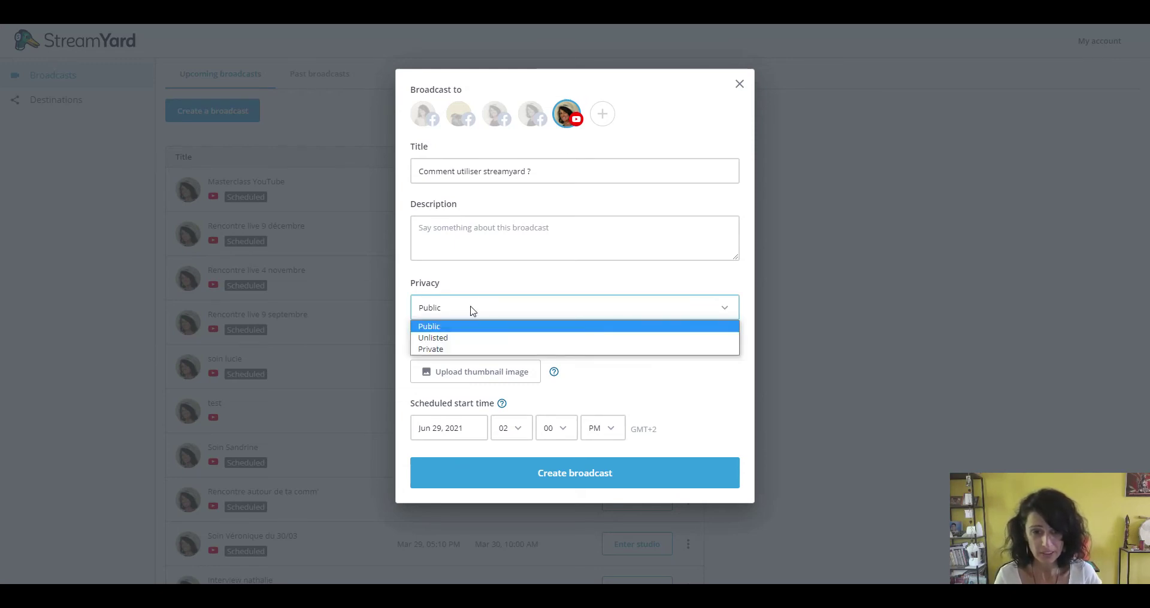
click(451, 339)
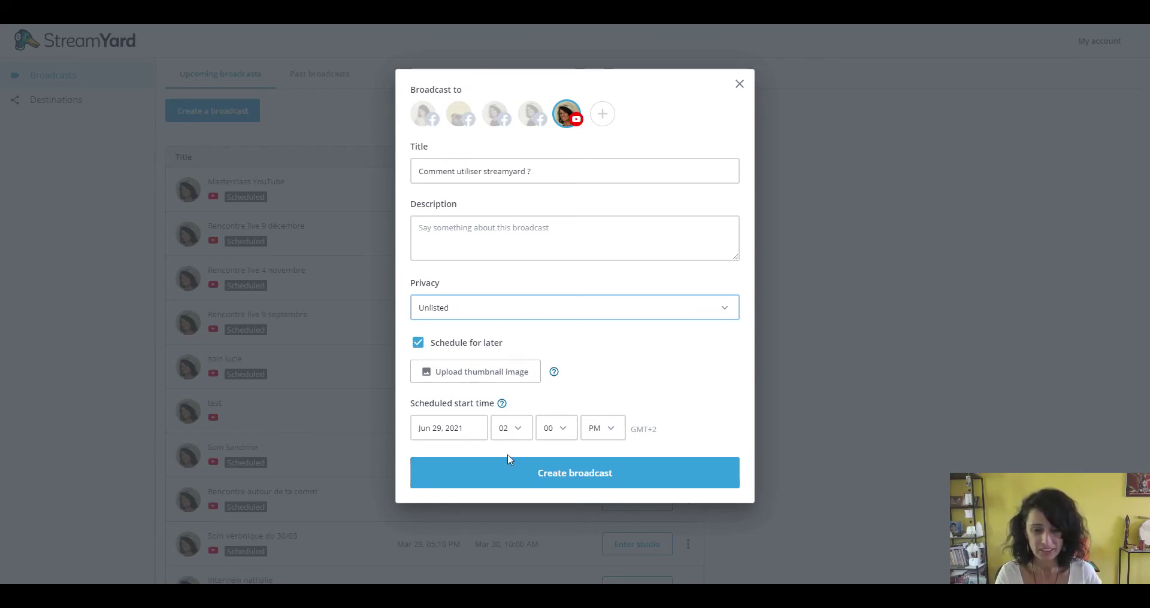
click(560, 473)
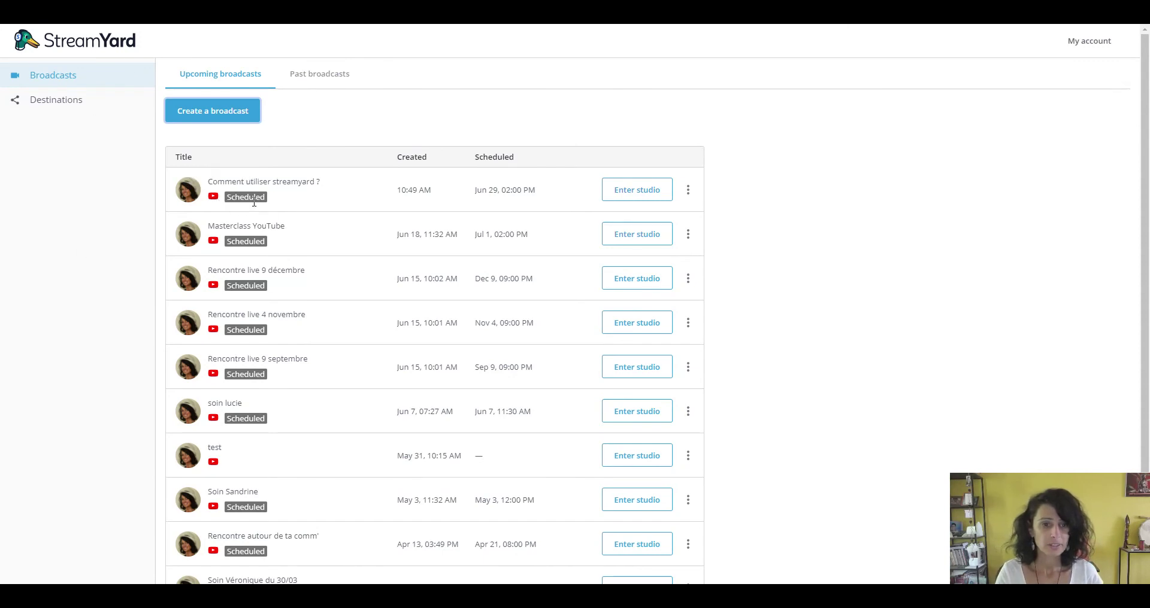
Step: View the guest invitation link and sharing options for the "Comment utiliser streamyard ?" broadcast, and close them
click(689, 192)
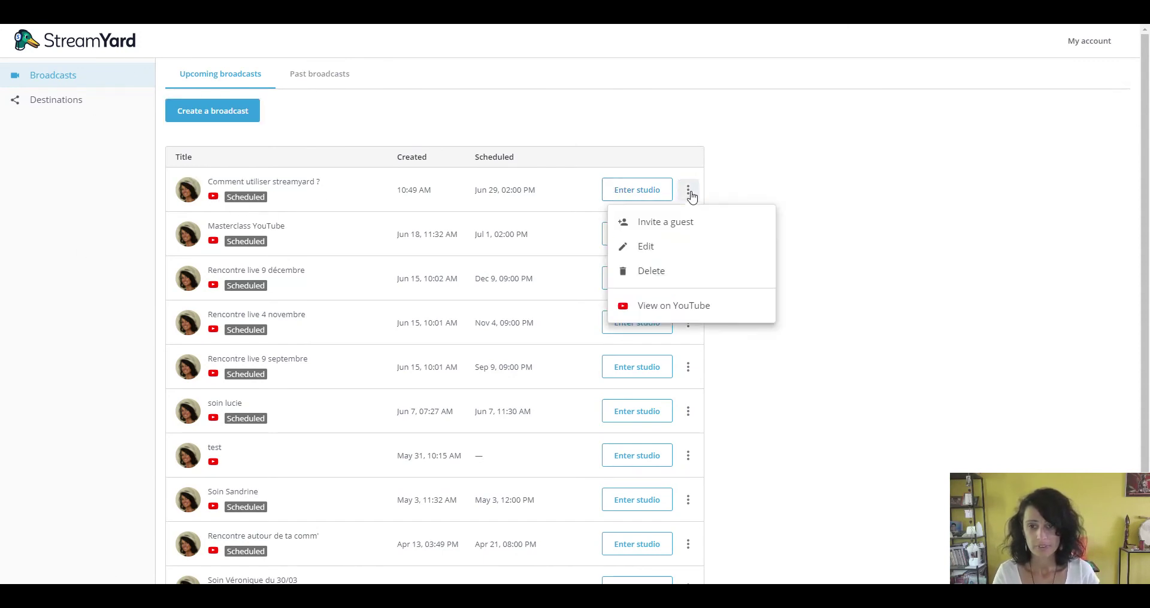
click(689, 233)
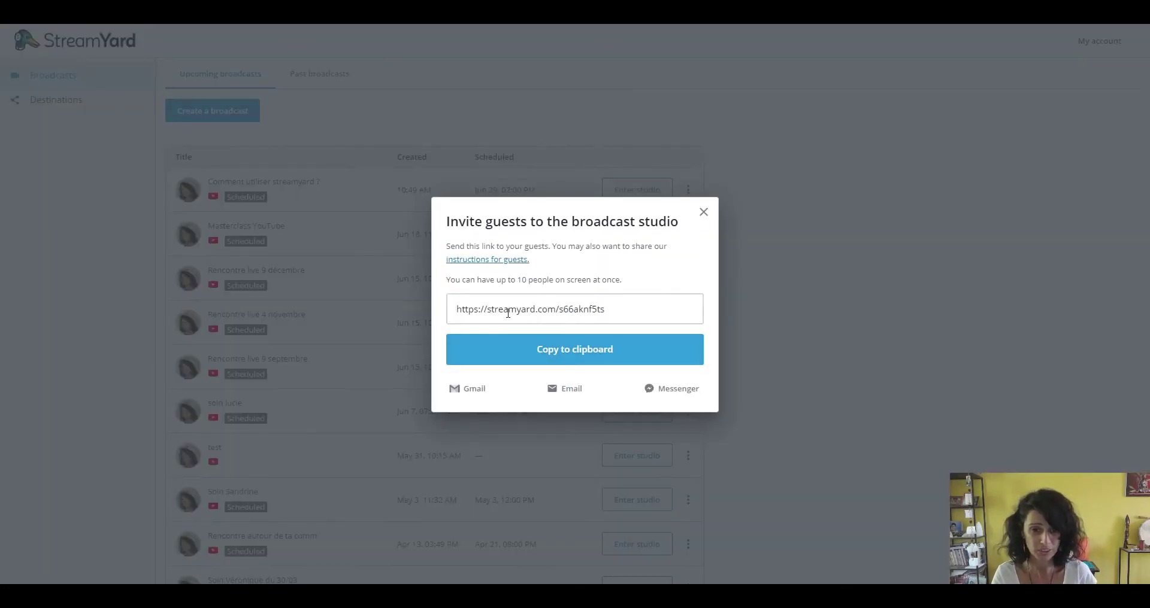
click(704, 212)
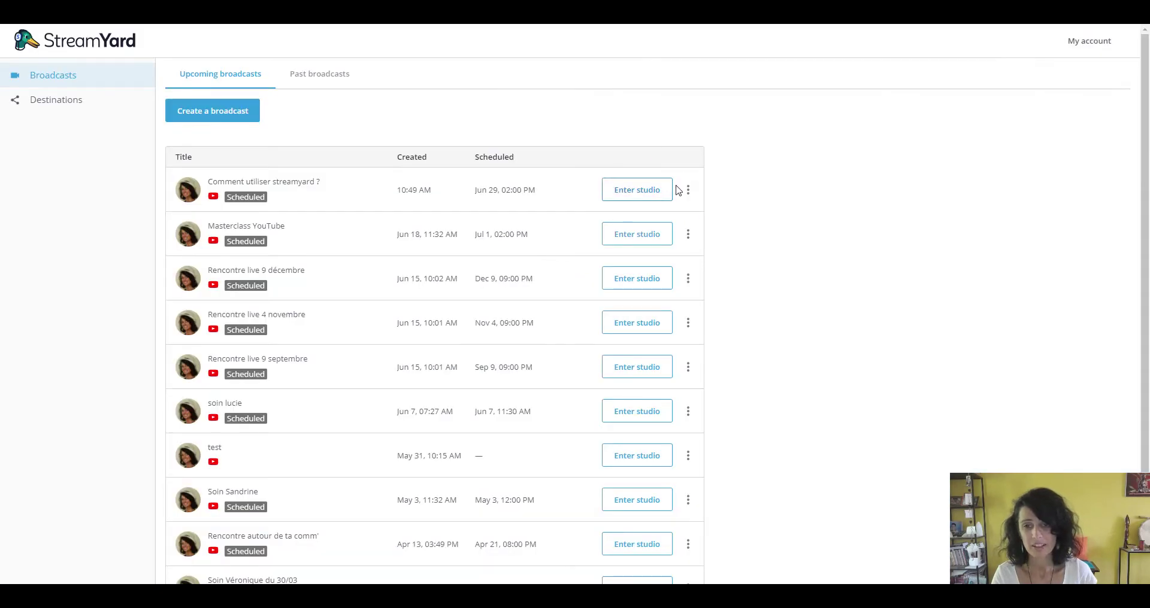
Step: View the editable details of the "Comment utiliser streamyard ?" broadcast and close them without changes
click(688, 191)
click(651, 245)
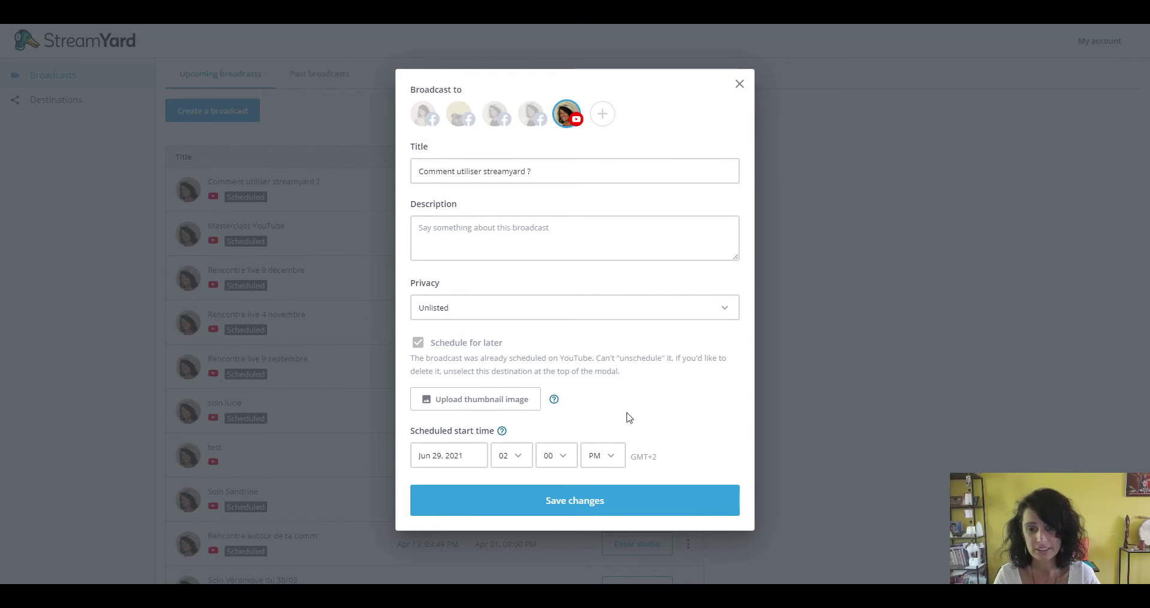
click(740, 84)
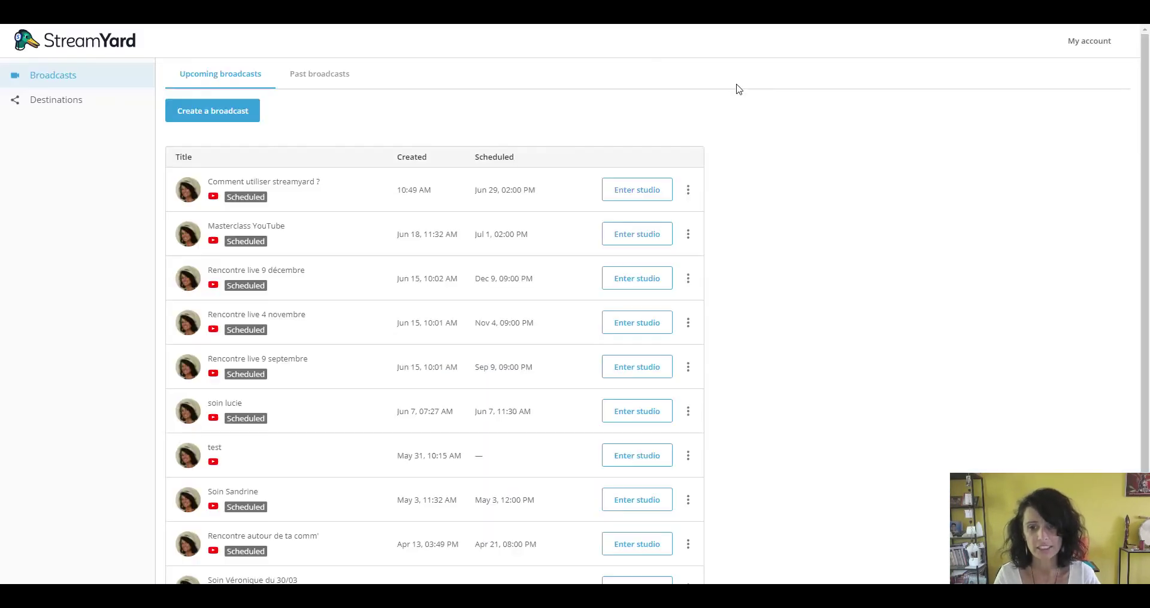
Step: Open the "Comment utiliser streamyard ?" broadcast on YouTube and copy its share link
click(688, 190)
click(663, 311)
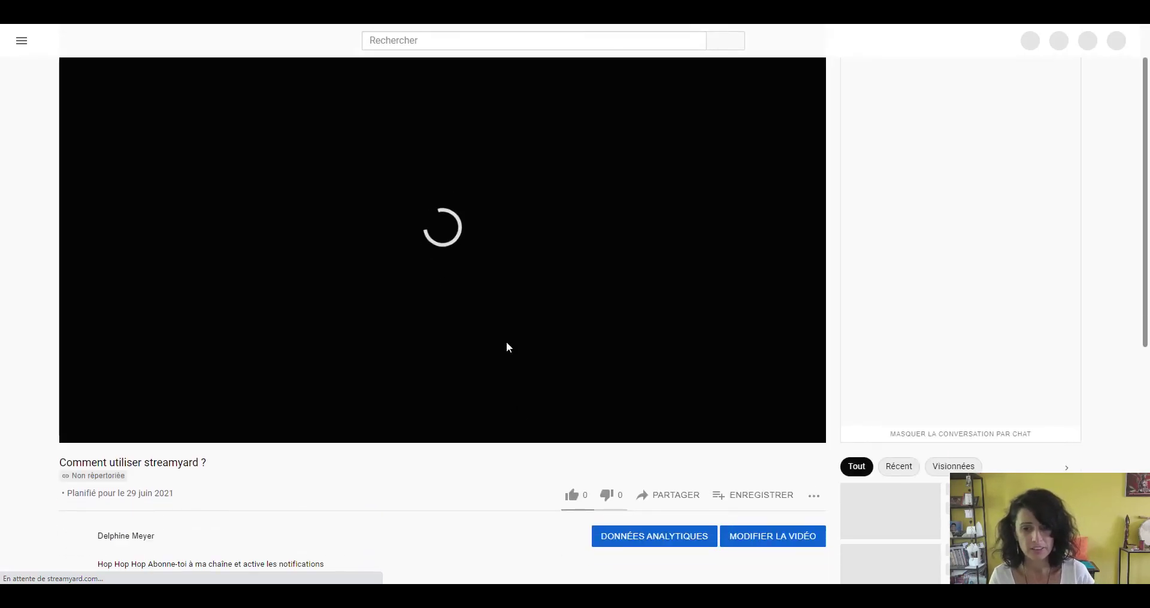
scroll(154, 159, down, 3)
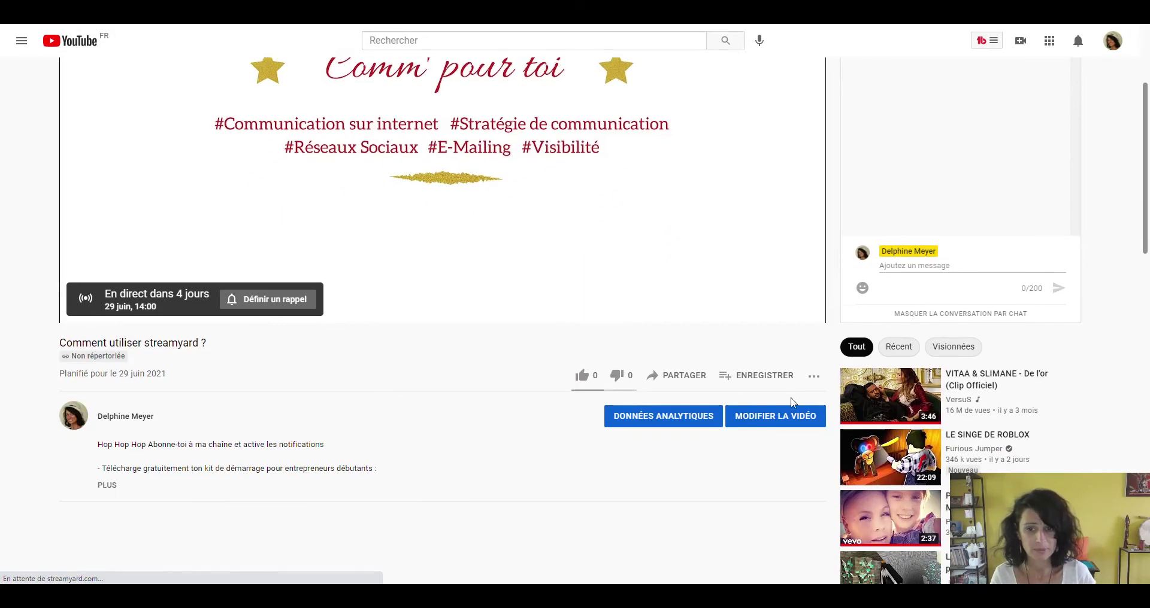
click(692, 378)
click(590, 352)
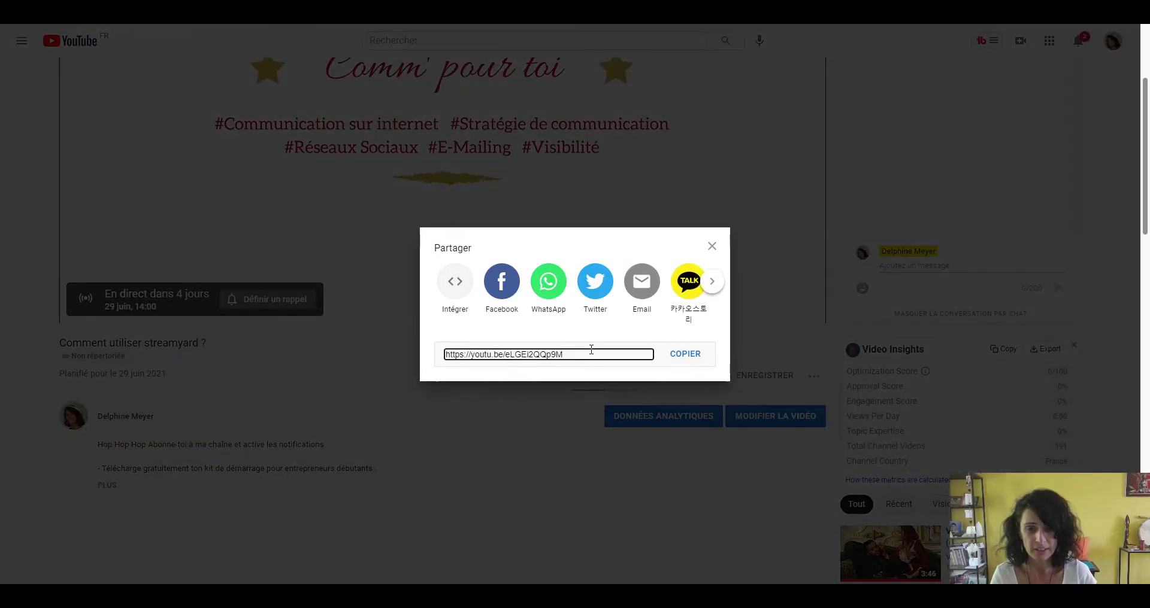
right_click(591, 353)
click(620, 360)
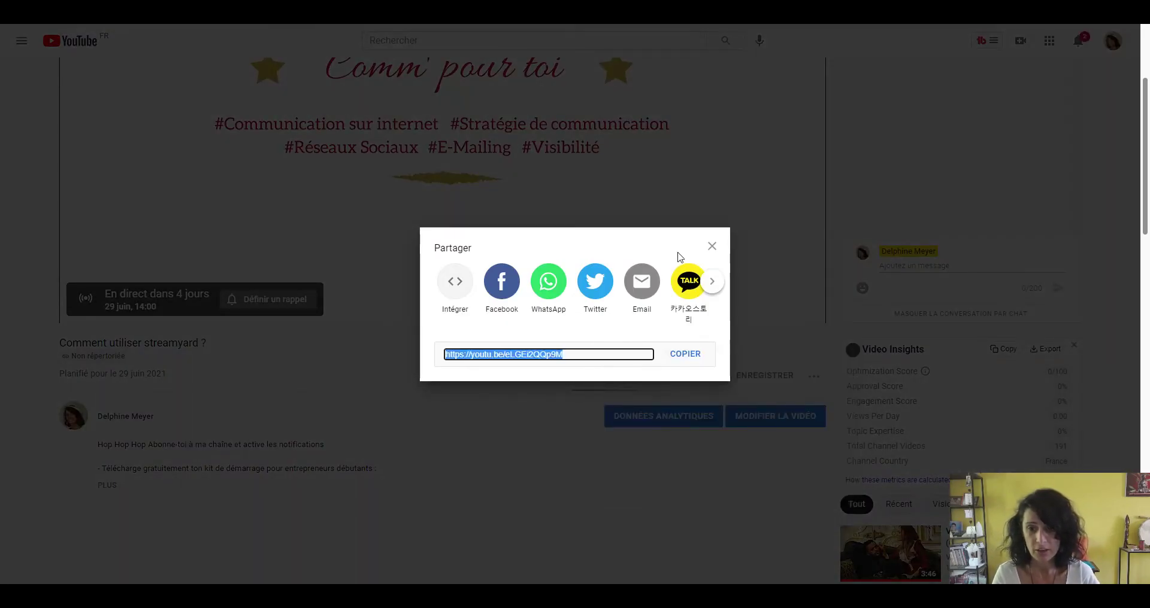
click(712, 246)
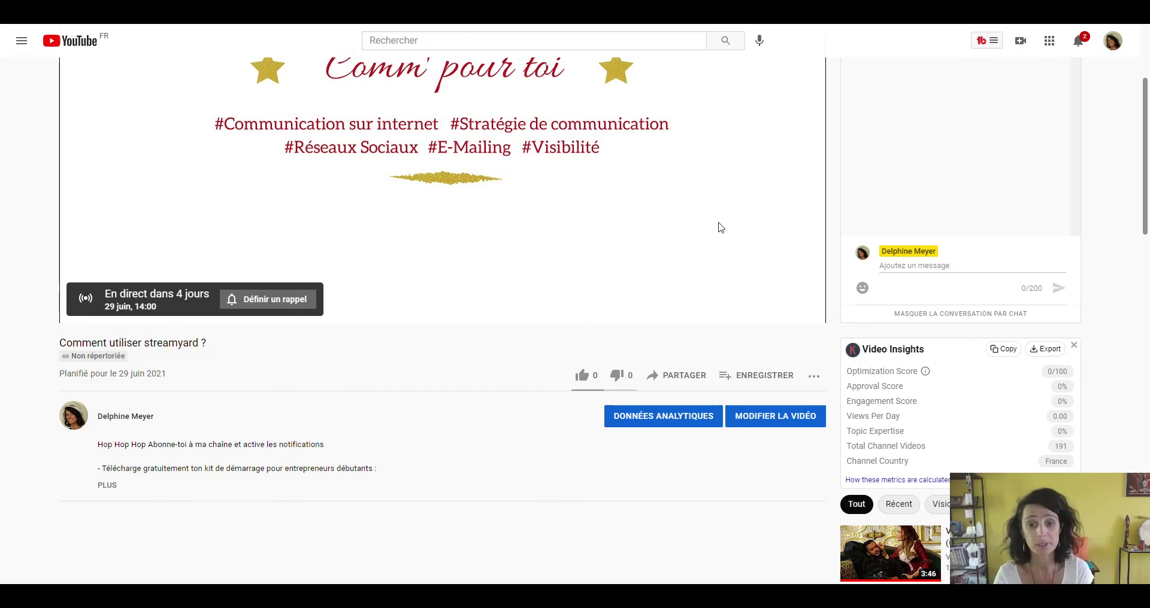
Step: Reopen the YouTube sharing options, copy the video link again and close the dialog
click(685, 376)
click(593, 352)
right_click(593, 352)
click(605, 361)
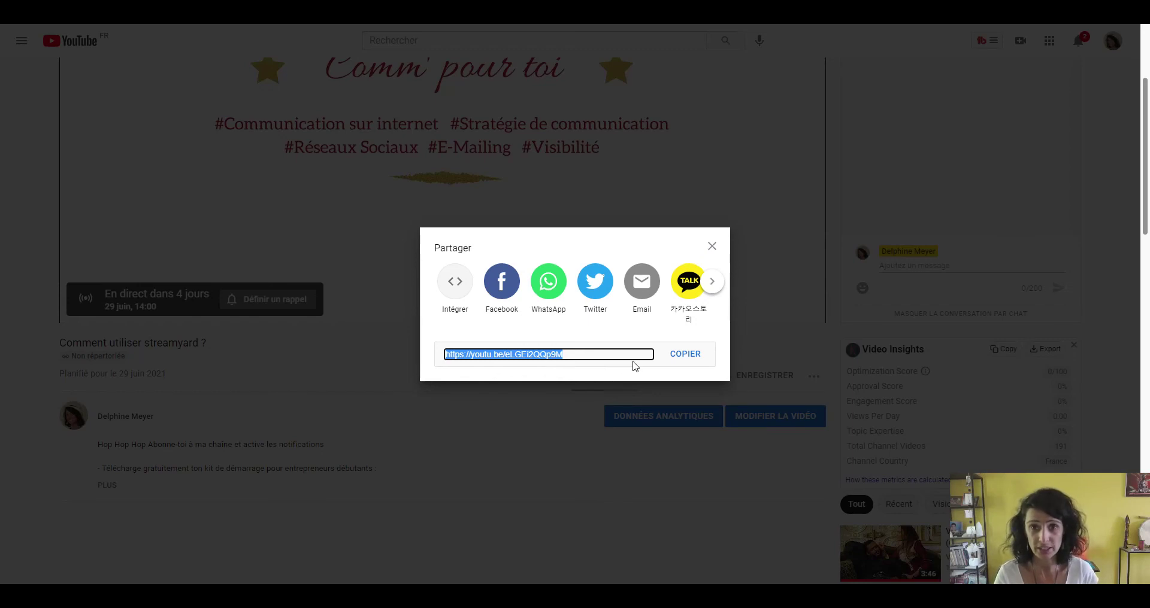
click(713, 250)
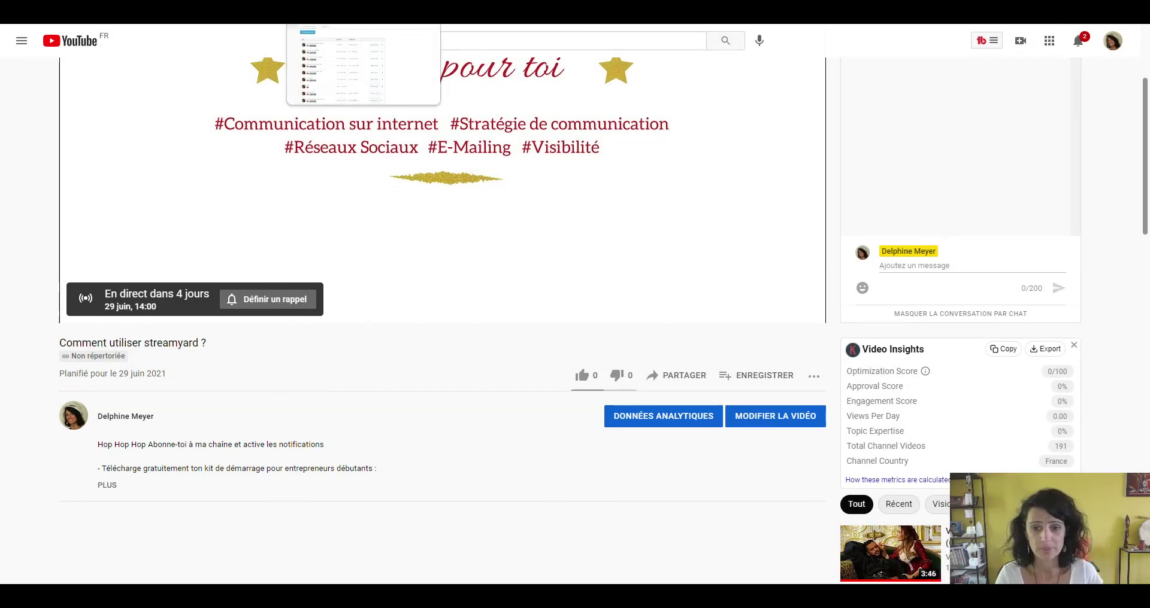
Step: Switch back to StreamYard and enter the studio of "Comment utiliser streamyard ?" without microphone or camera
click(323, 24)
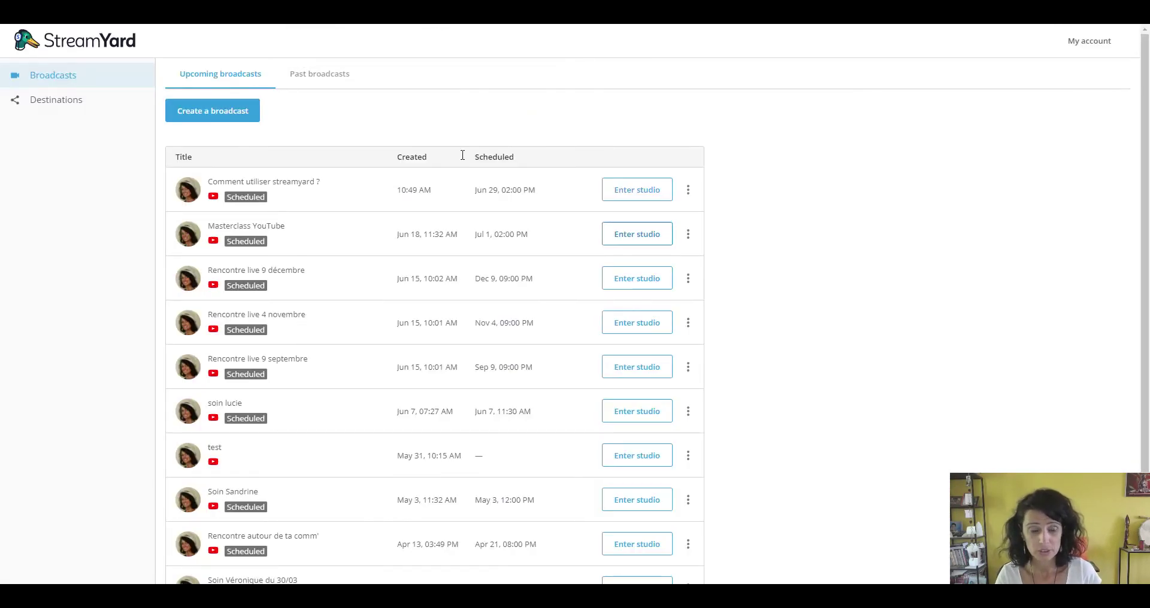
click(633, 190)
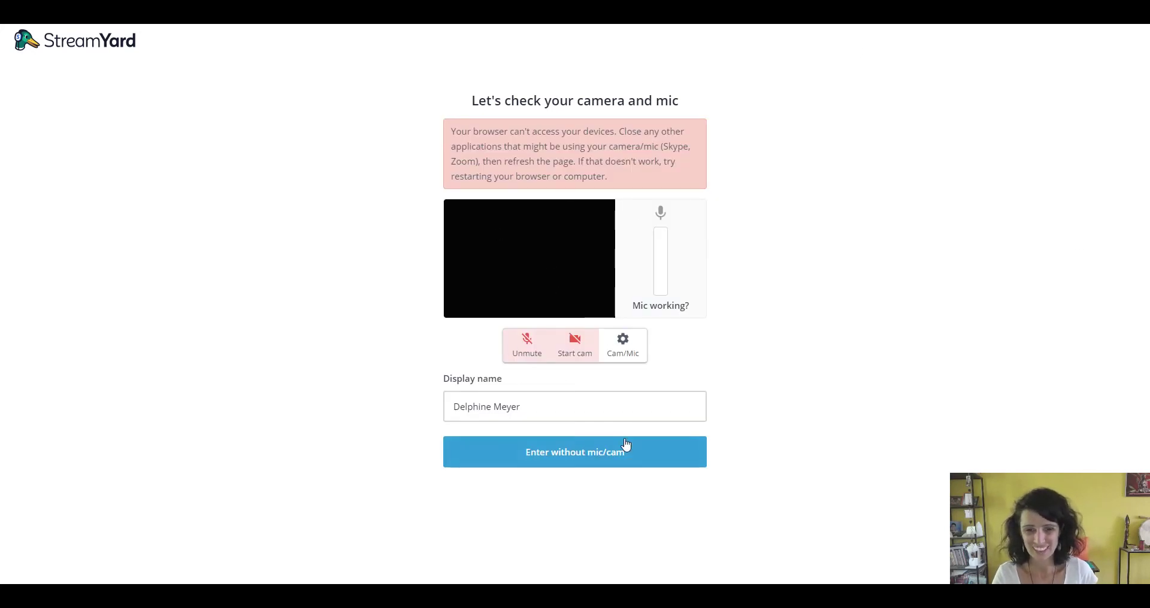
click(587, 461)
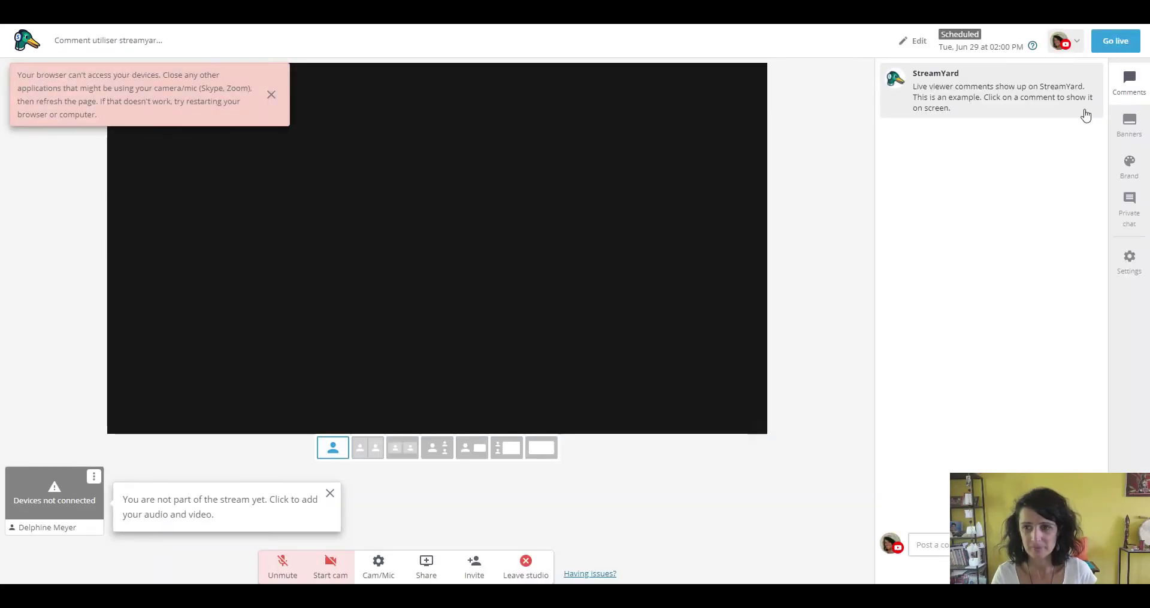
Step: Dismiss the device access warning and show the "L'audace d'être visible" banner on the stream
click(271, 94)
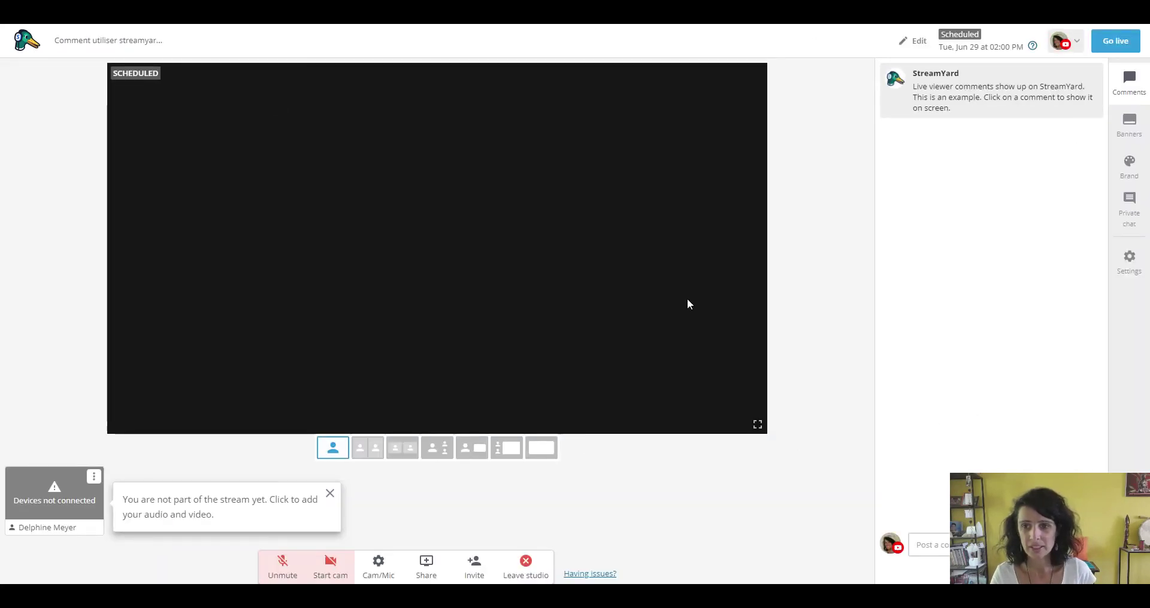
click(1124, 139)
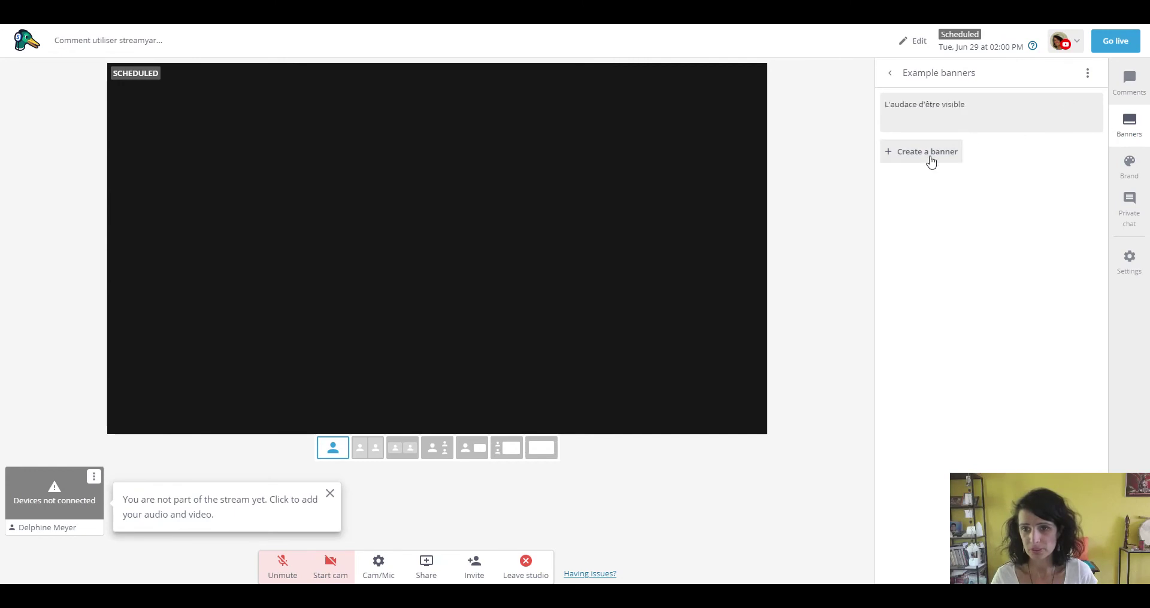
click(970, 117)
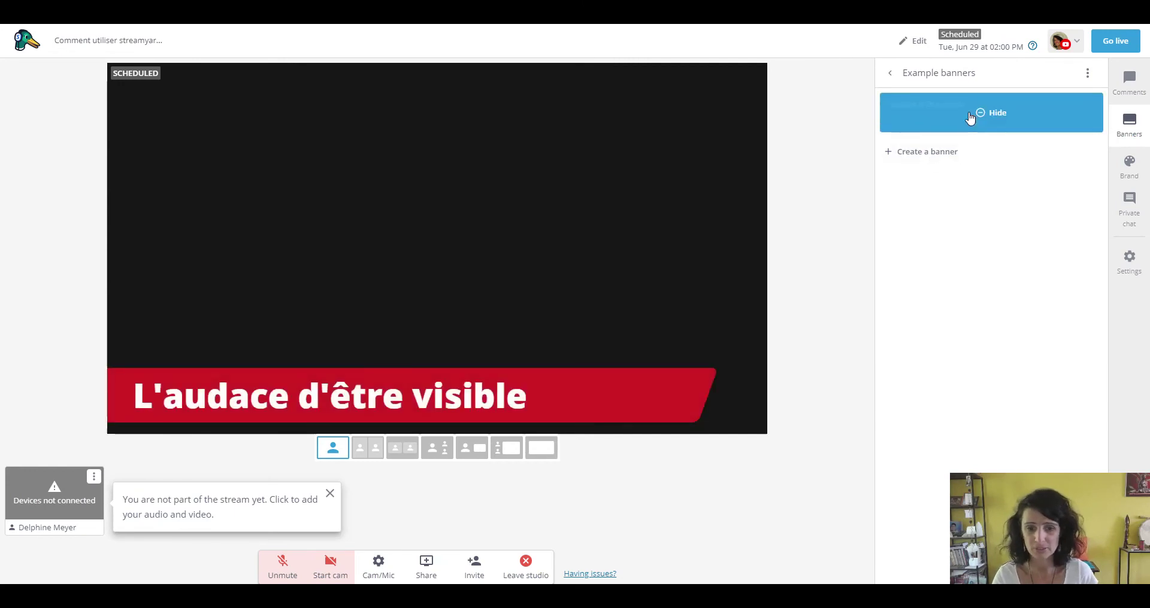
Step: Examine the Brand 1 options for color, theme, logo, overlay, video clips and background, and view the private chat
click(1130, 167)
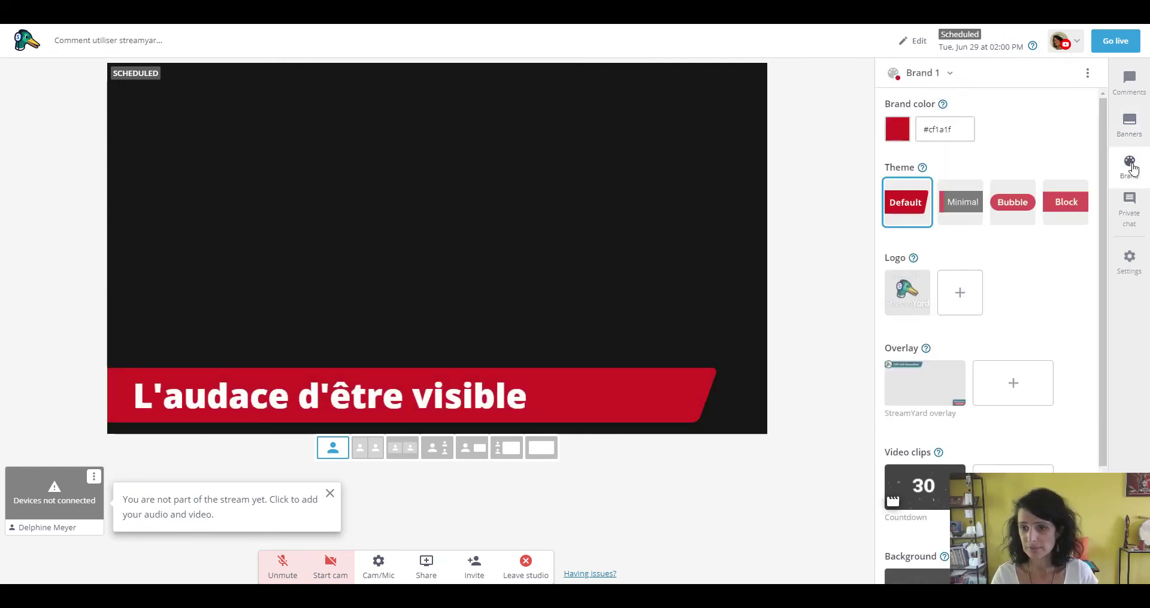
click(964, 303)
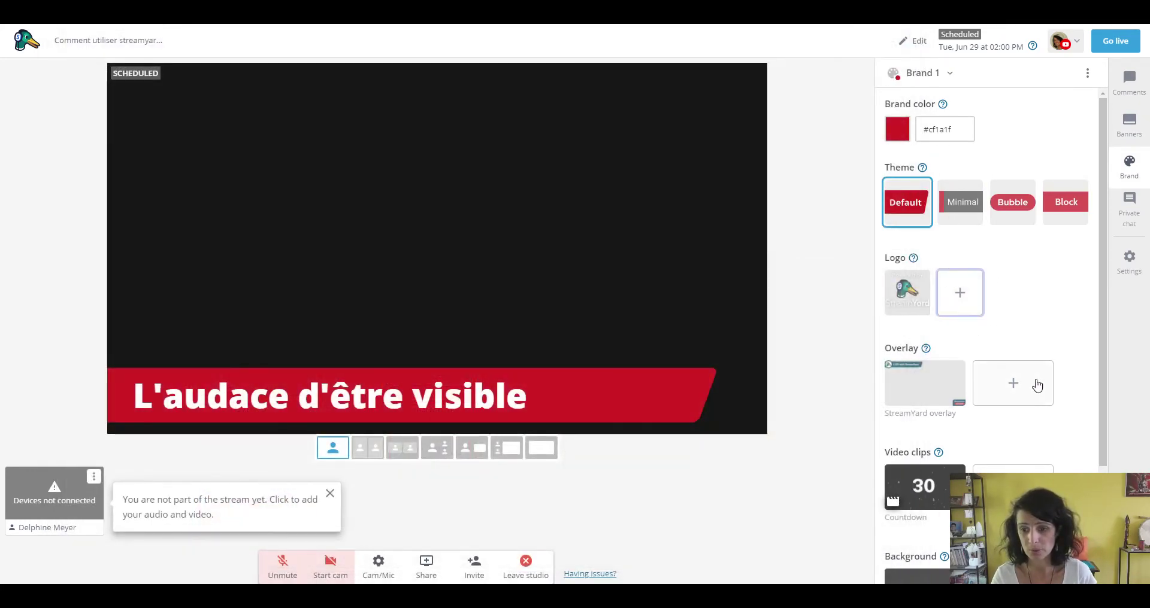
scroll(1018, 395, down, 3)
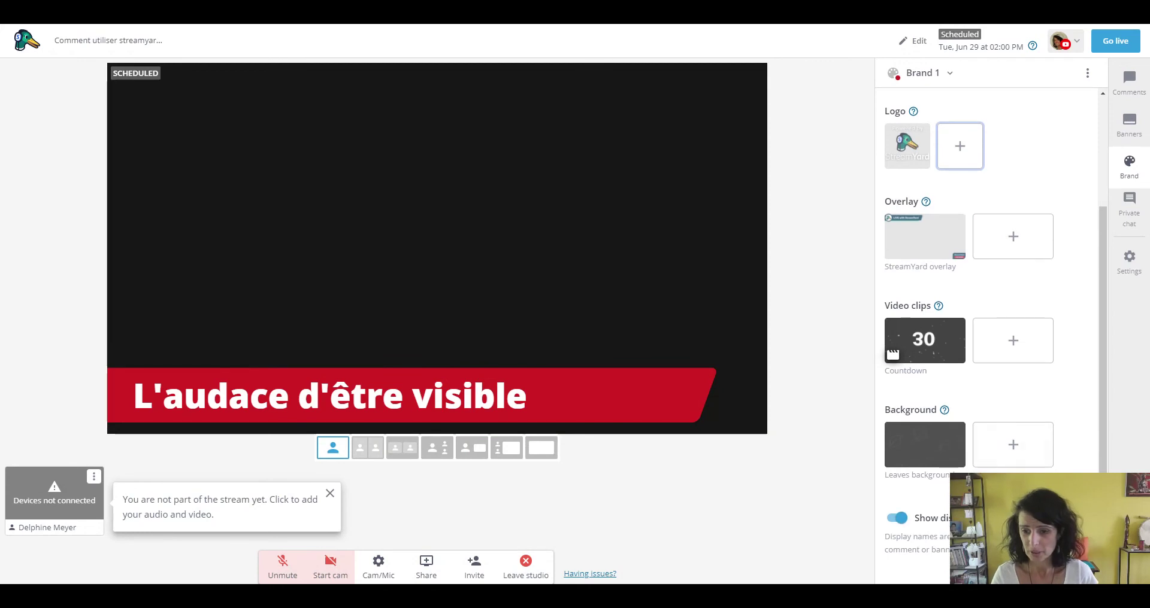
scroll(943, 374, up, 3)
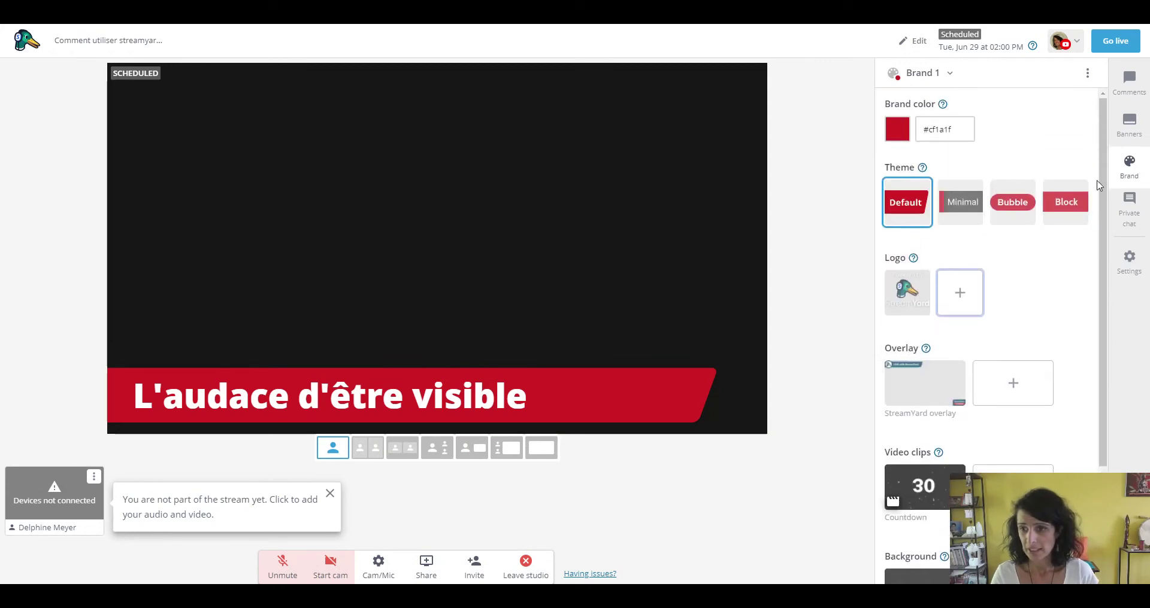
click(1130, 210)
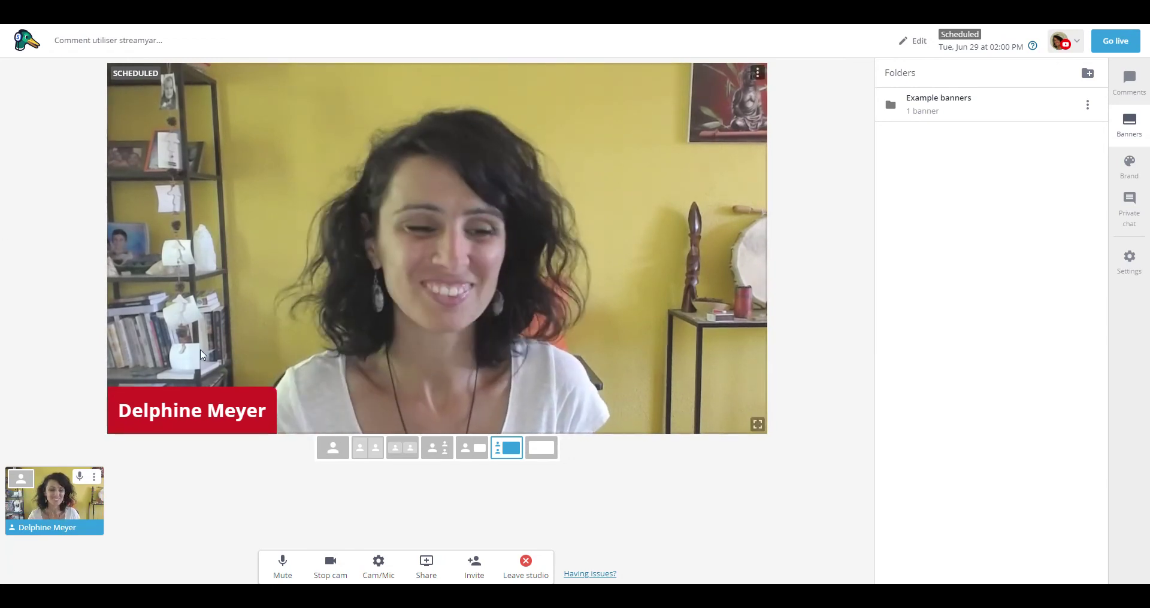
Step: Remove the host's camera from the stream and add it back, twice
click(67, 508)
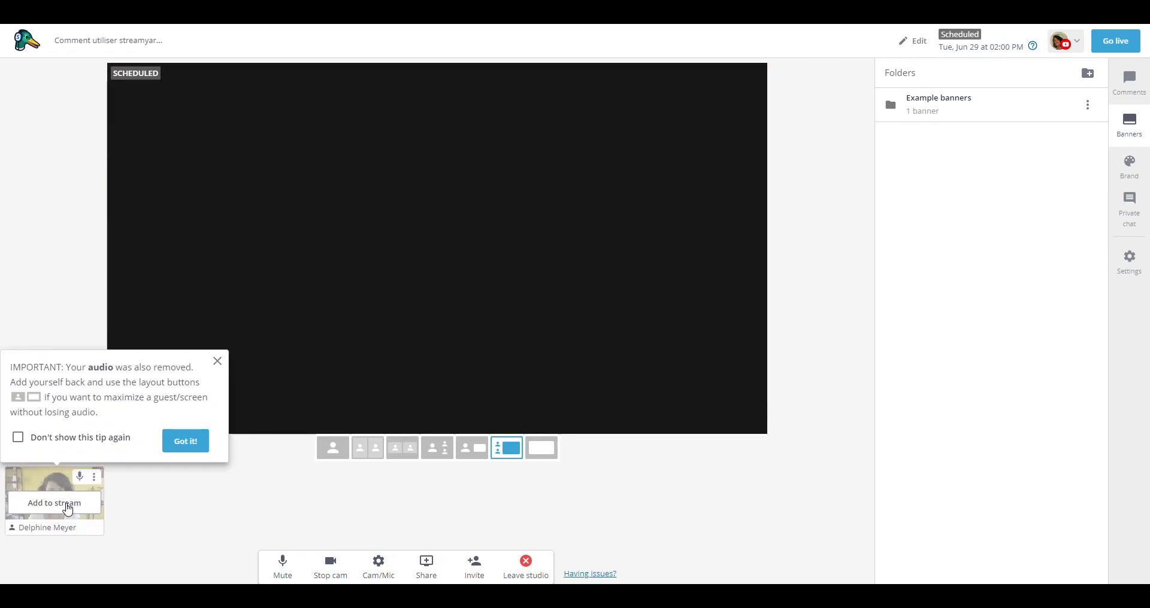
click(68, 509)
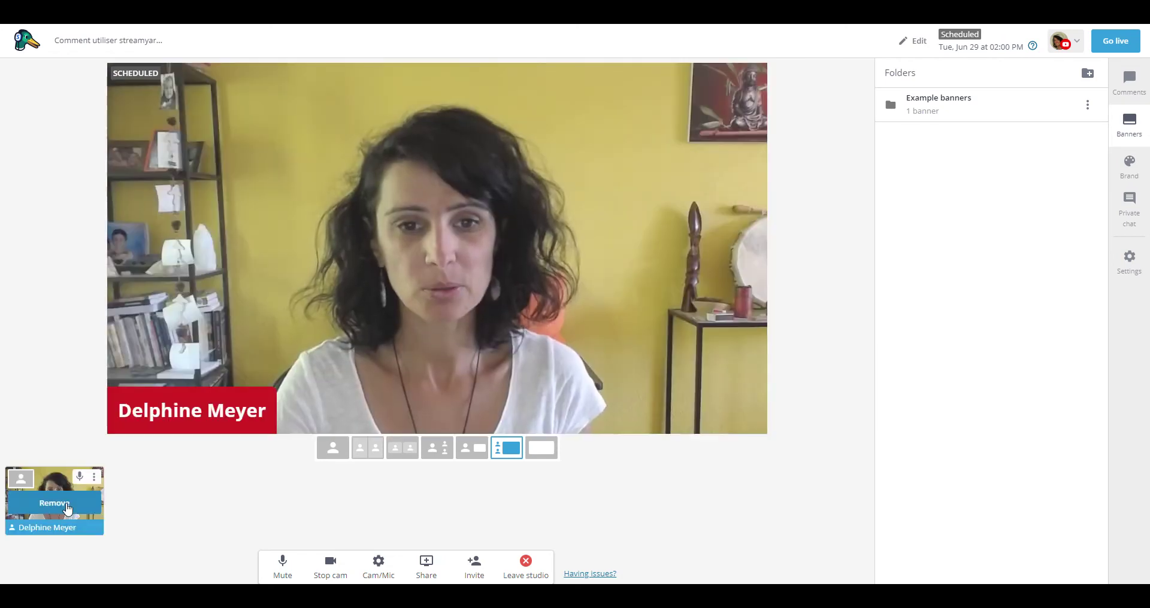
click(67, 509)
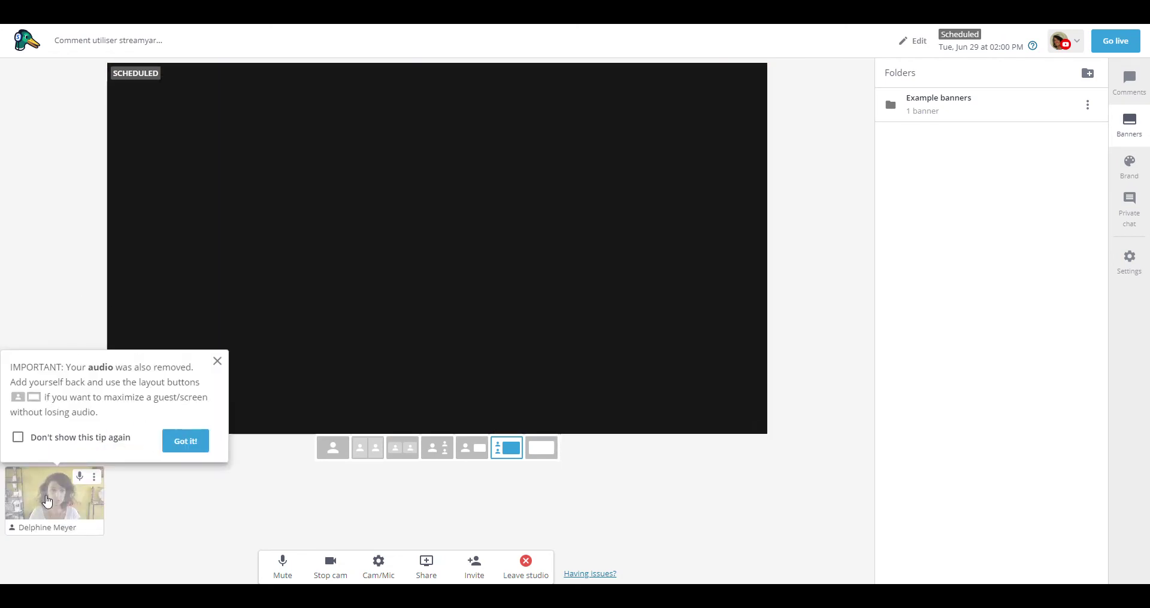
click(43, 508)
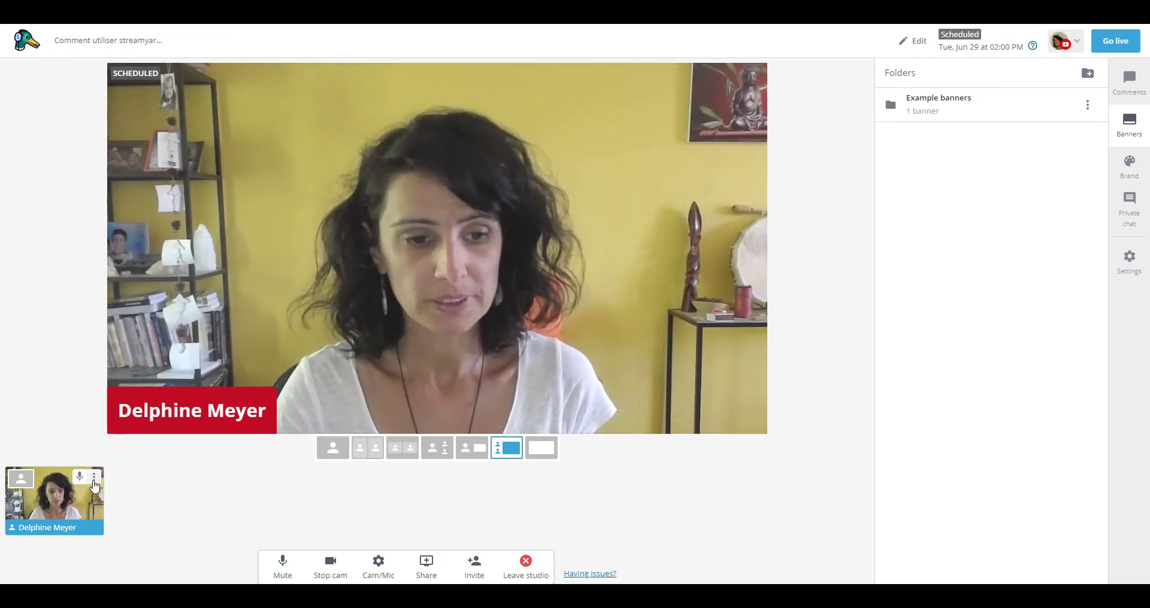
Step: View the host's display name editor and close it without changing the name
click(94, 477)
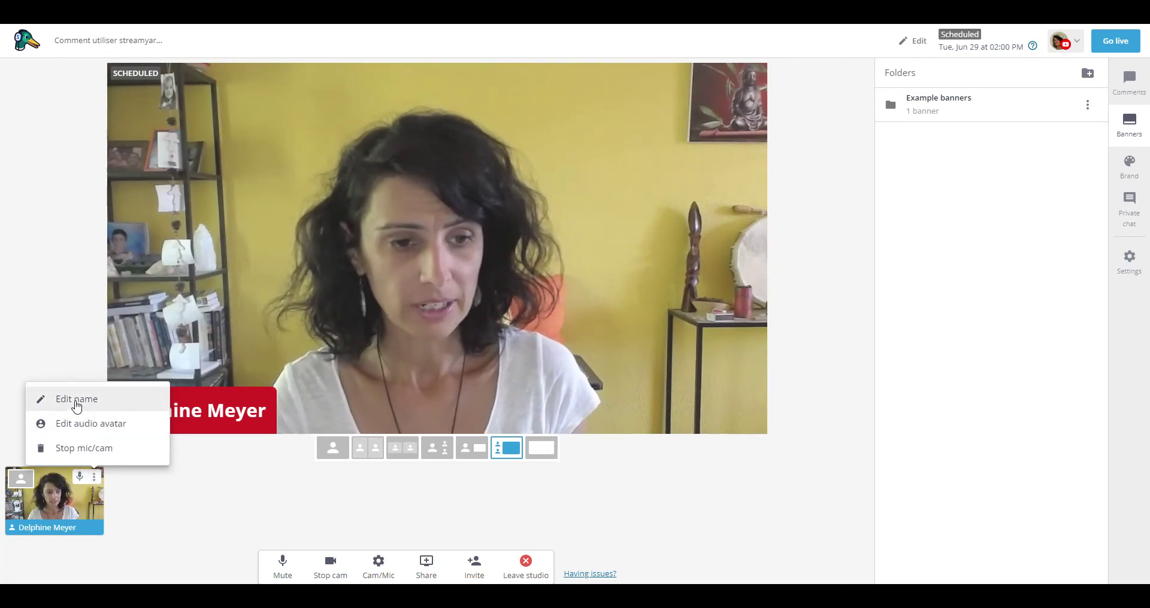
click(76, 400)
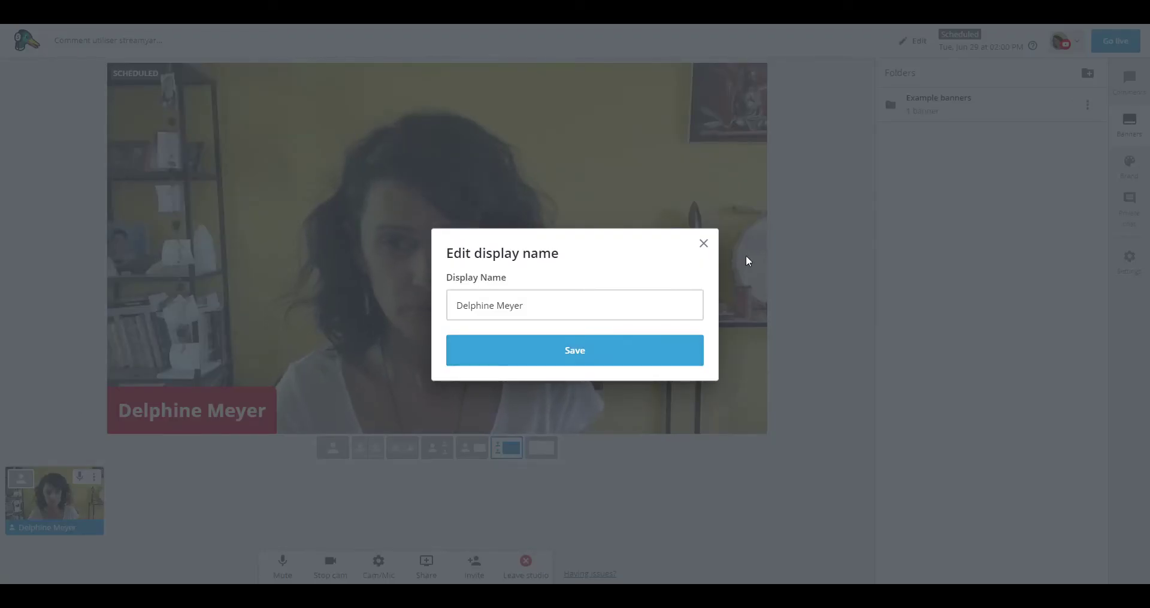
click(703, 244)
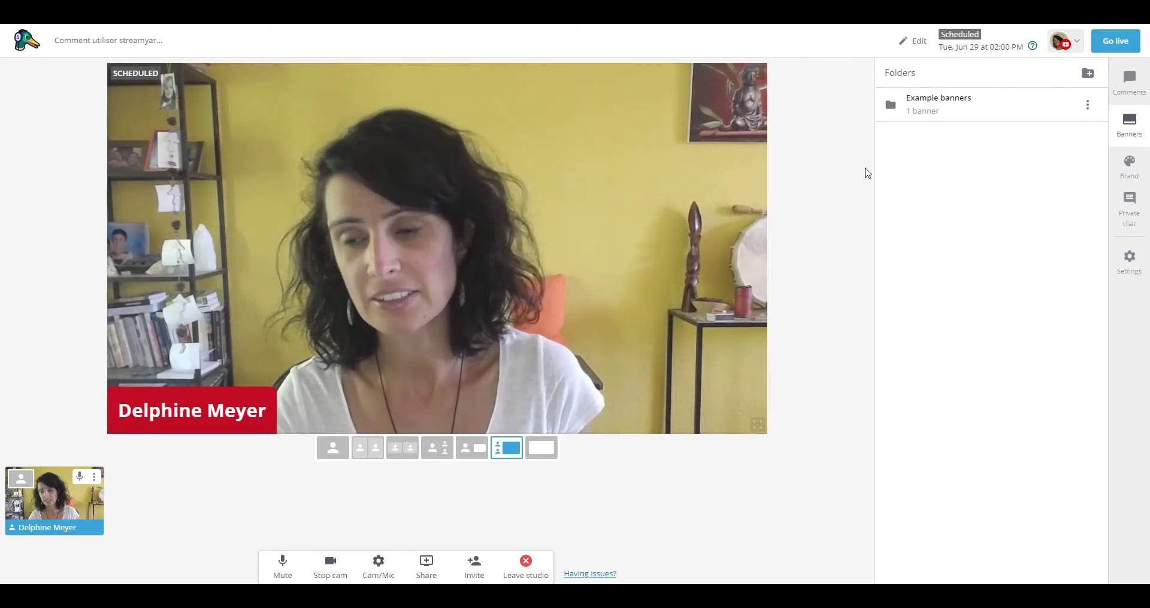
Step: Open the Example banners folder and toggle the "L'audace d'être visible" banner on and off twice
click(965, 106)
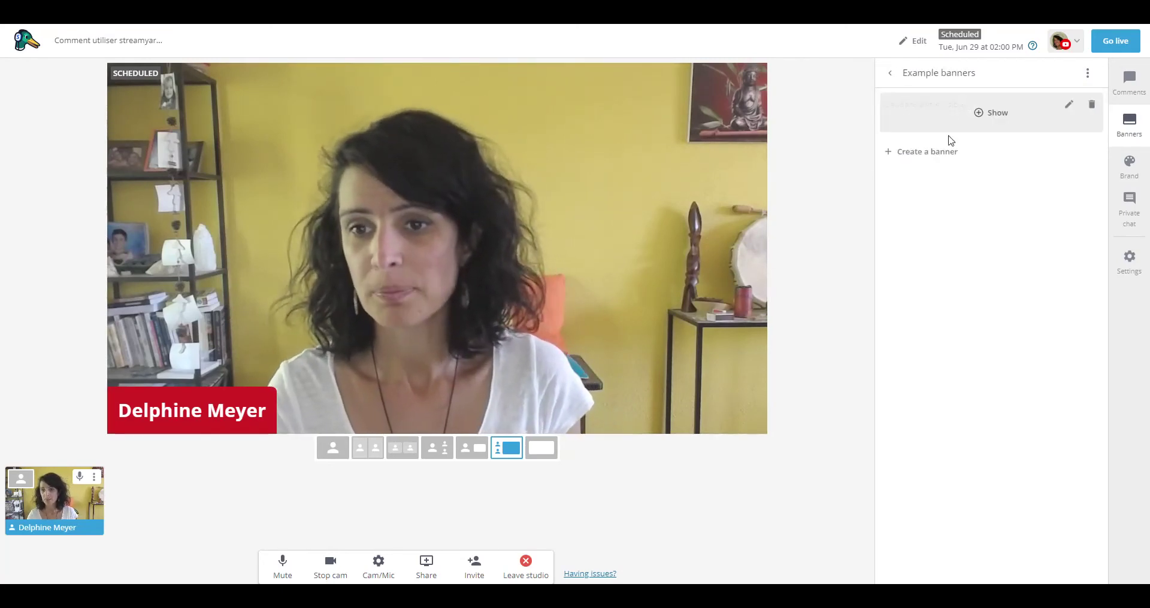
click(978, 114)
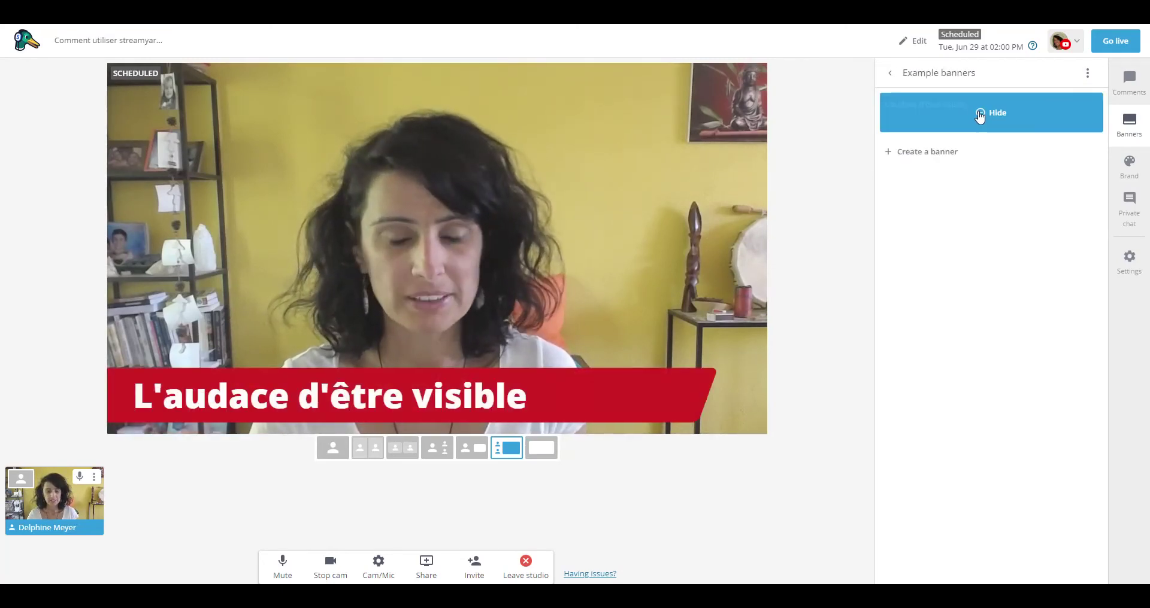
click(979, 114)
click(979, 114)
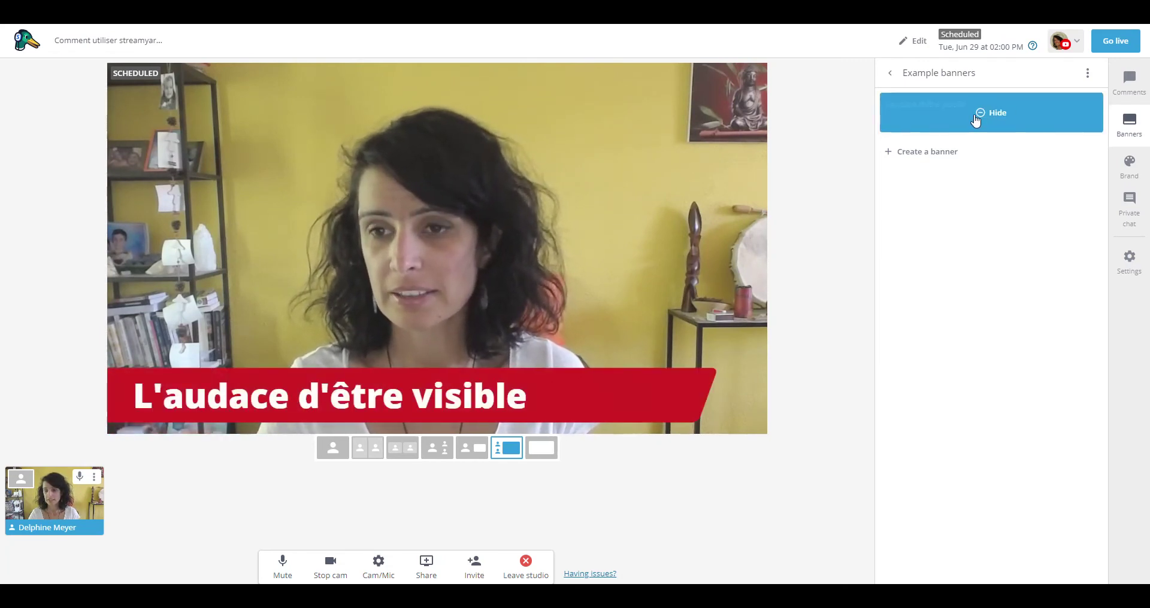
click(999, 119)
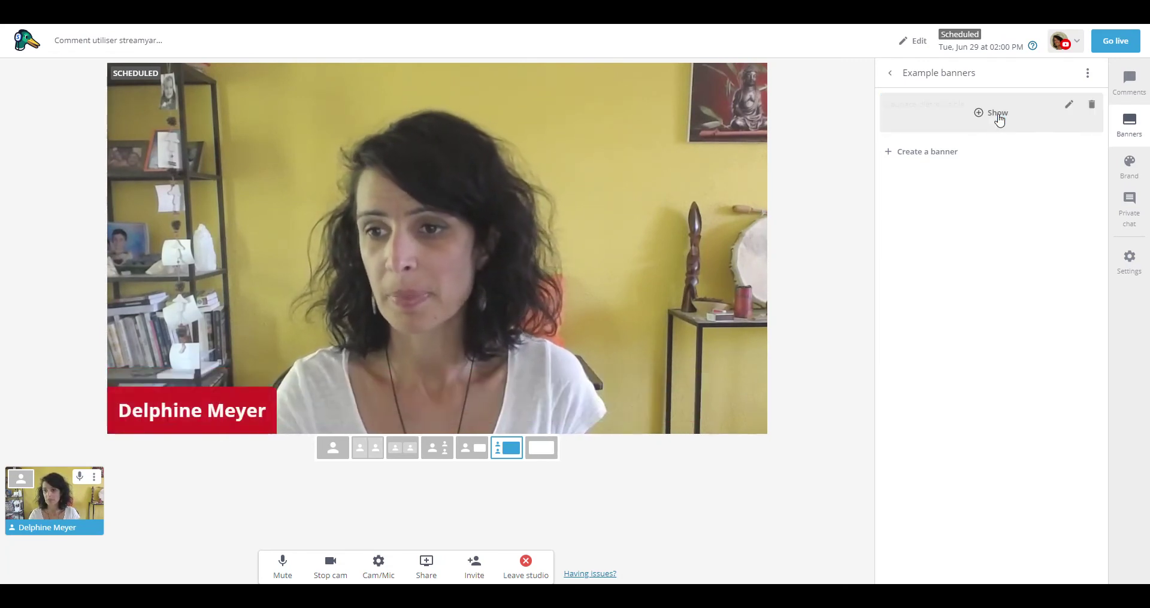
Step: View the live comments, return to the banners and briefly show the "L'audace d'être visible" banner before hiding it
click(1129, 83)
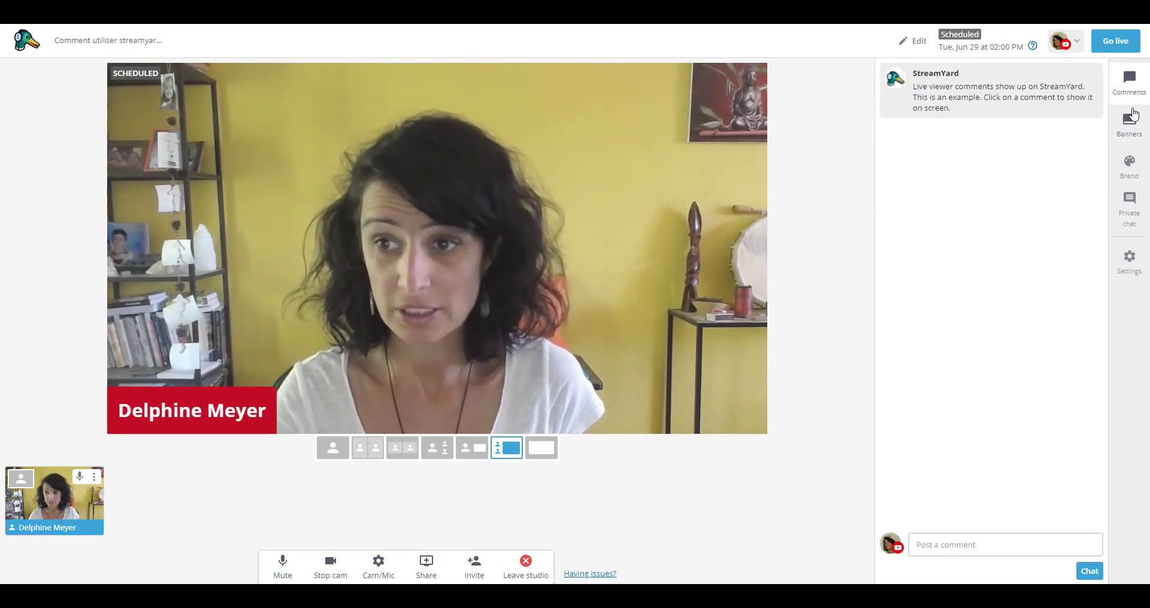
click(1129, 125)
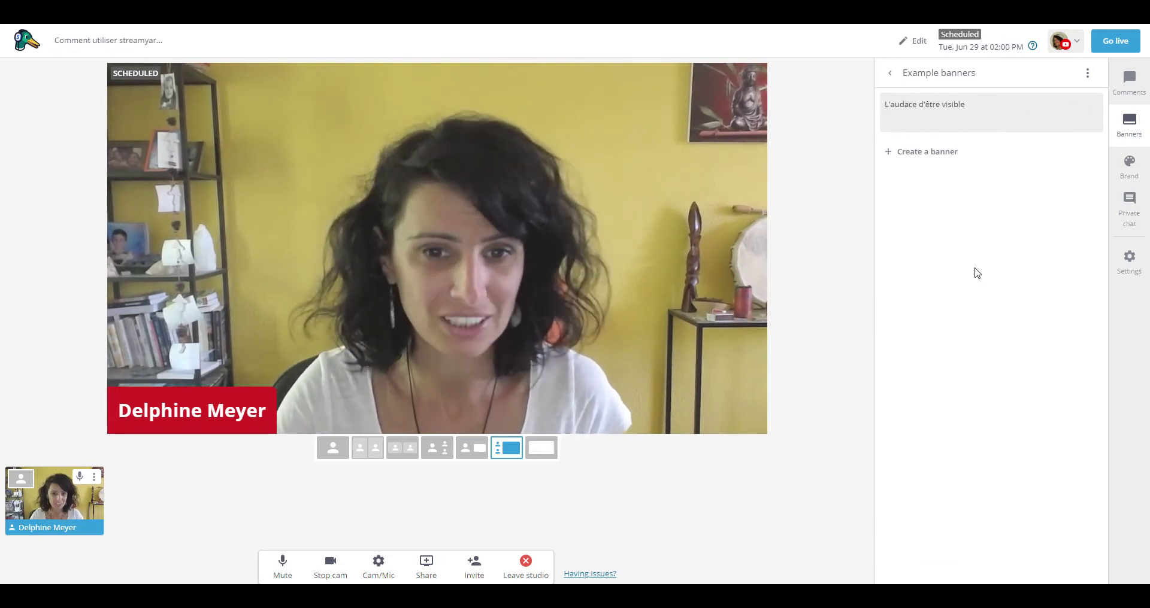
click(982, 113)
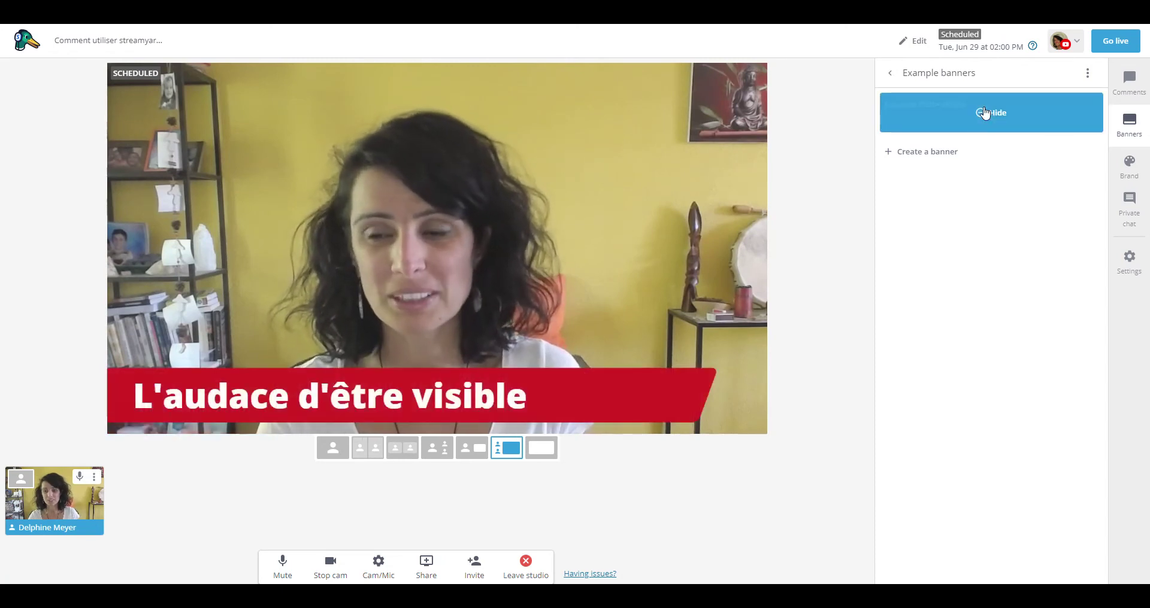
click(981, 114)
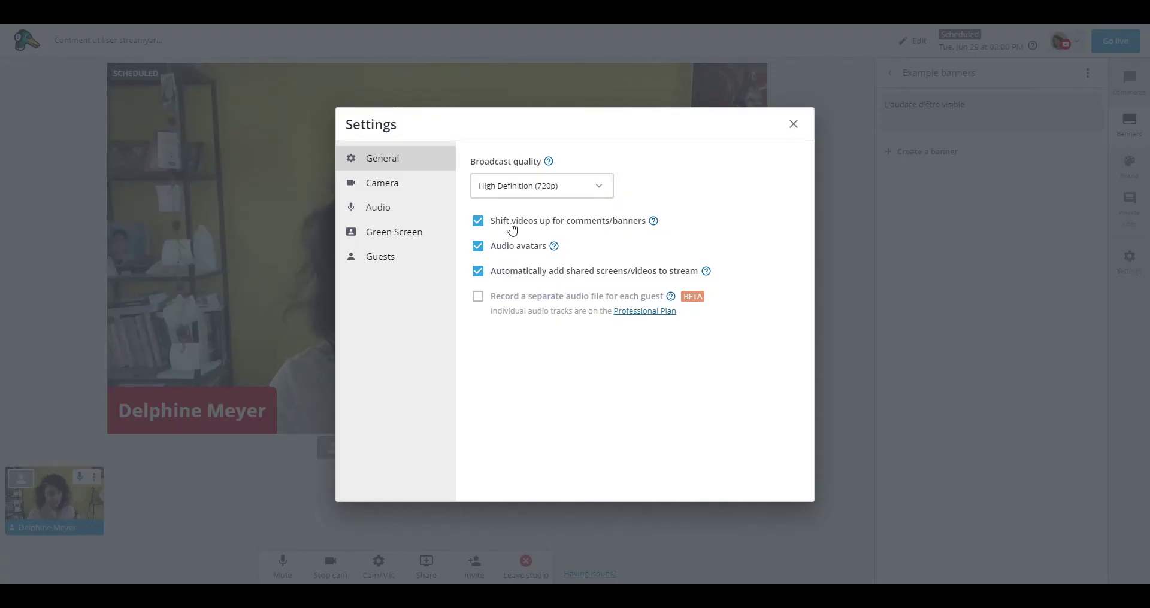
Step: View the guest settings, preview the brick and living-room virtual backgrounds, and reset the background to None
click(404, 259)
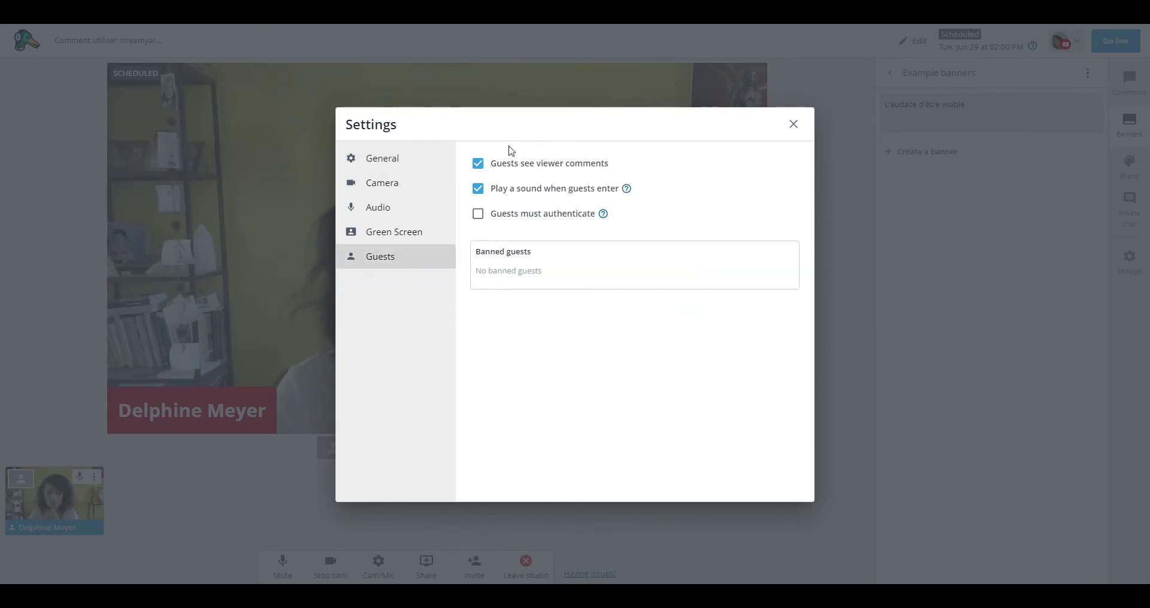
click(374, 238)
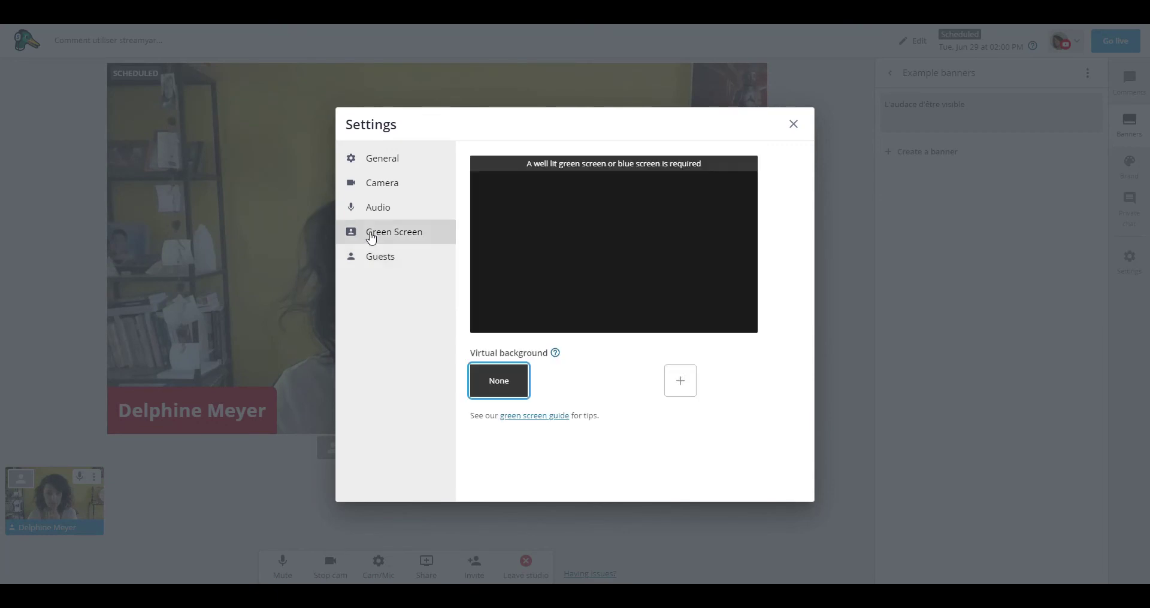
click(562, 389)
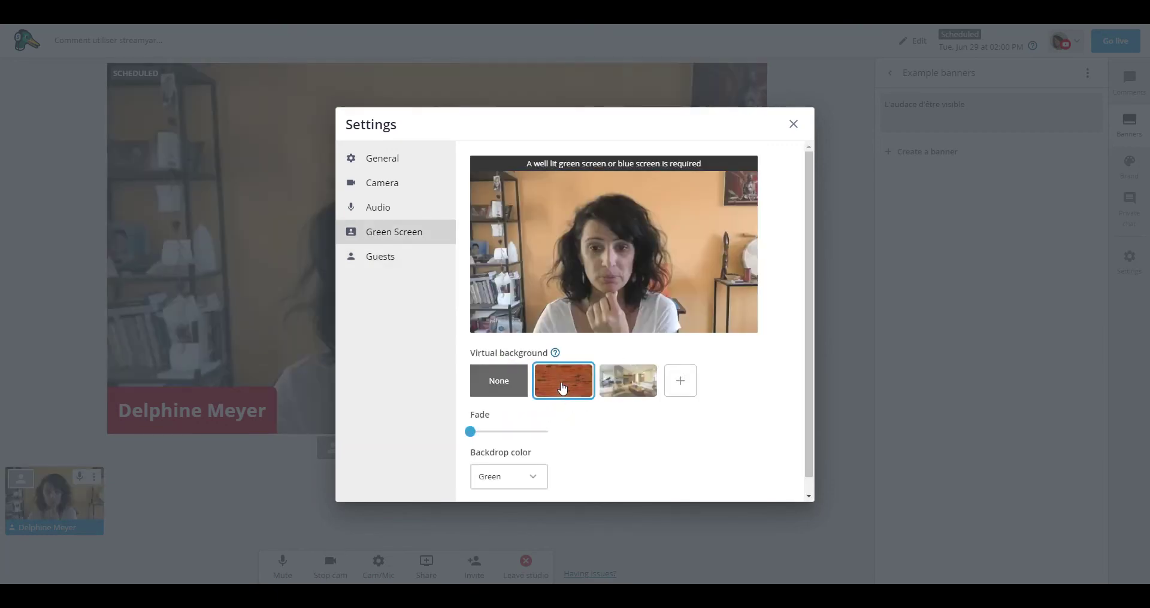
click(618, 396)
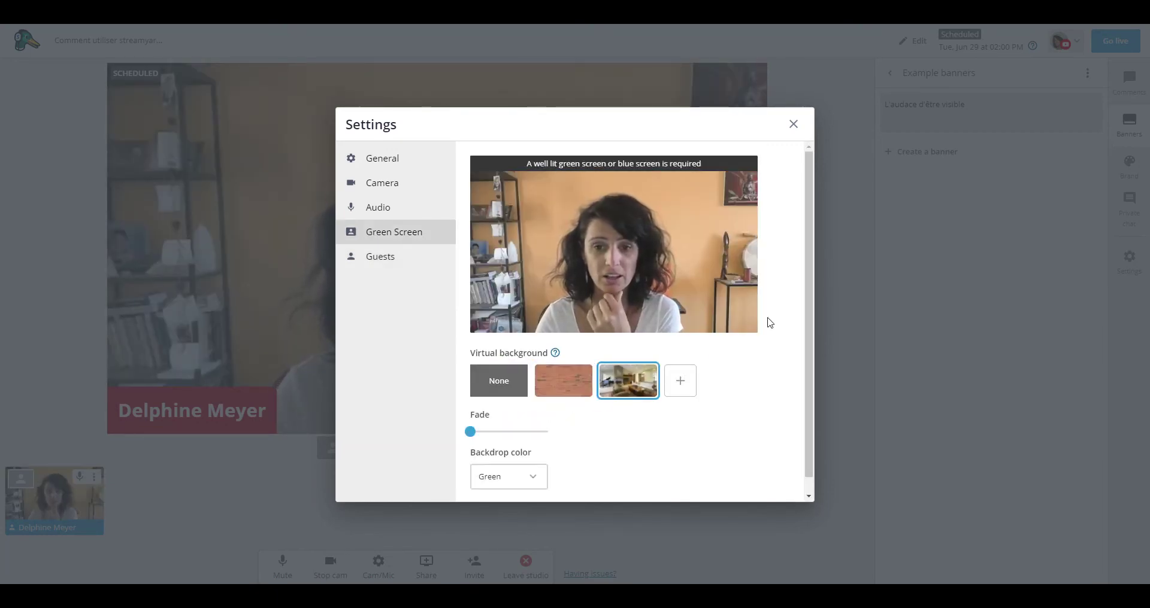
click(482, 390)
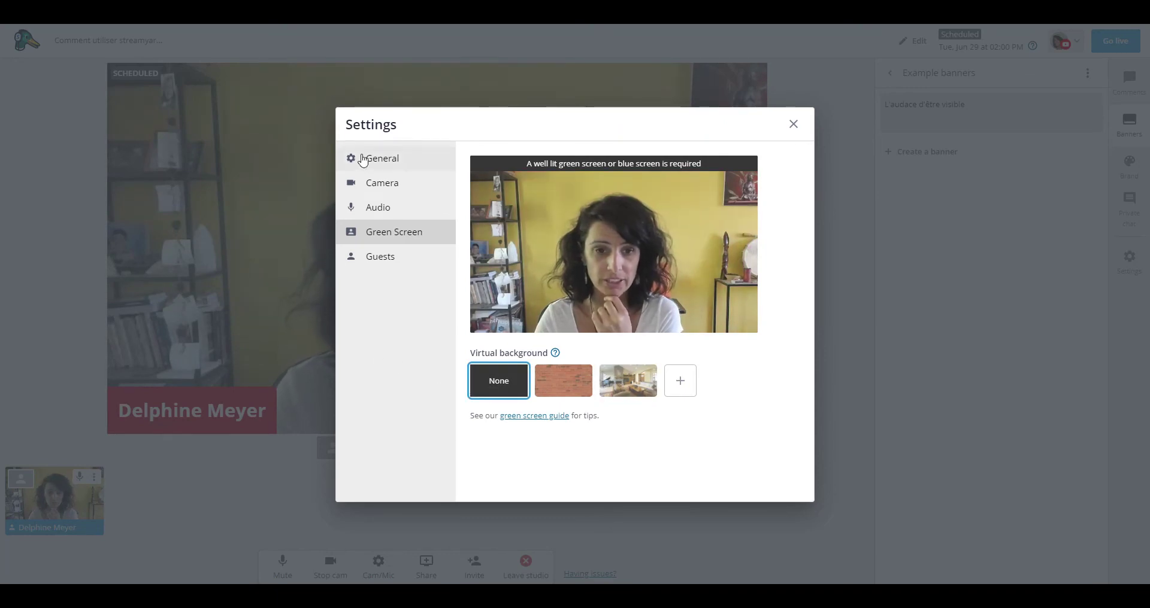
Step: Try the living-room virtual background with a fade of 50 and the brick one, and restore None
click(628, 382)
drag(470, 431, 510, 436)
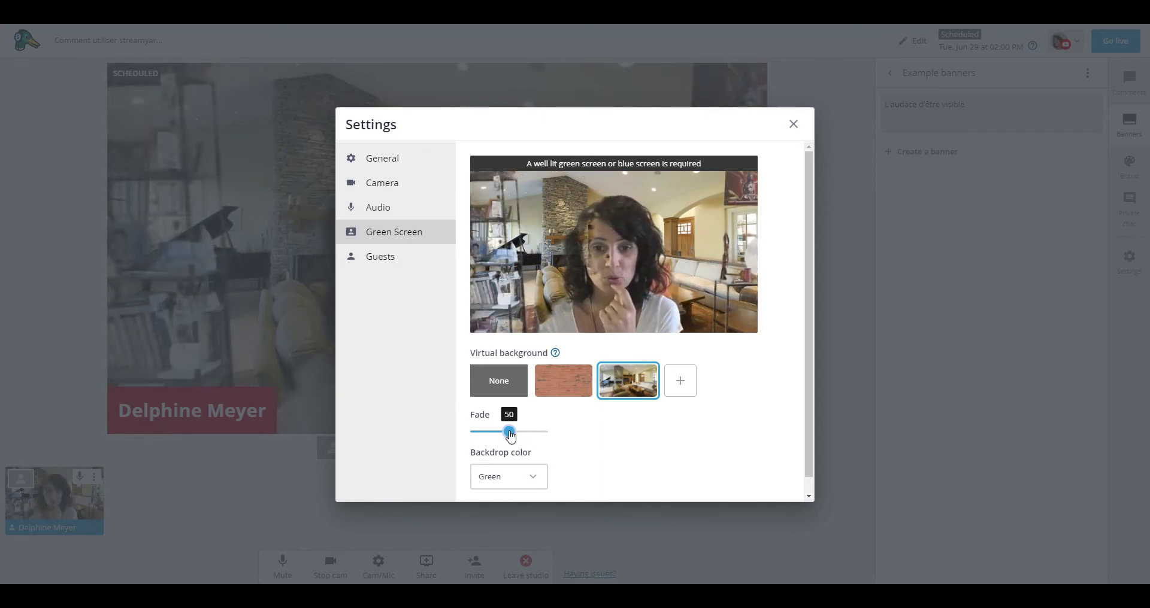
click(562, 396)
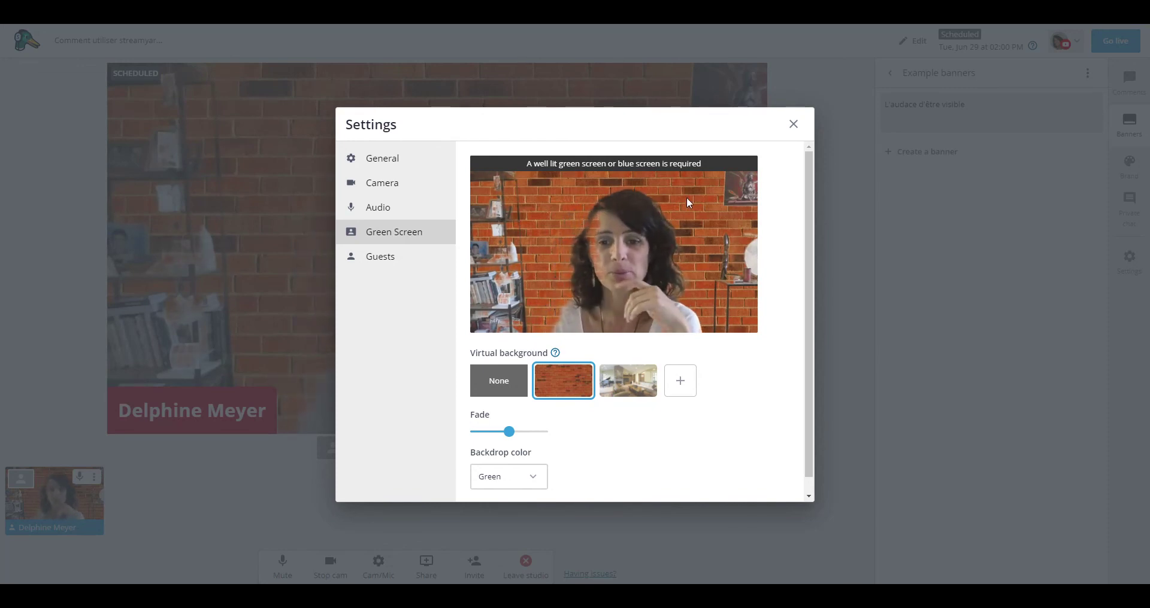
click(507, 381)
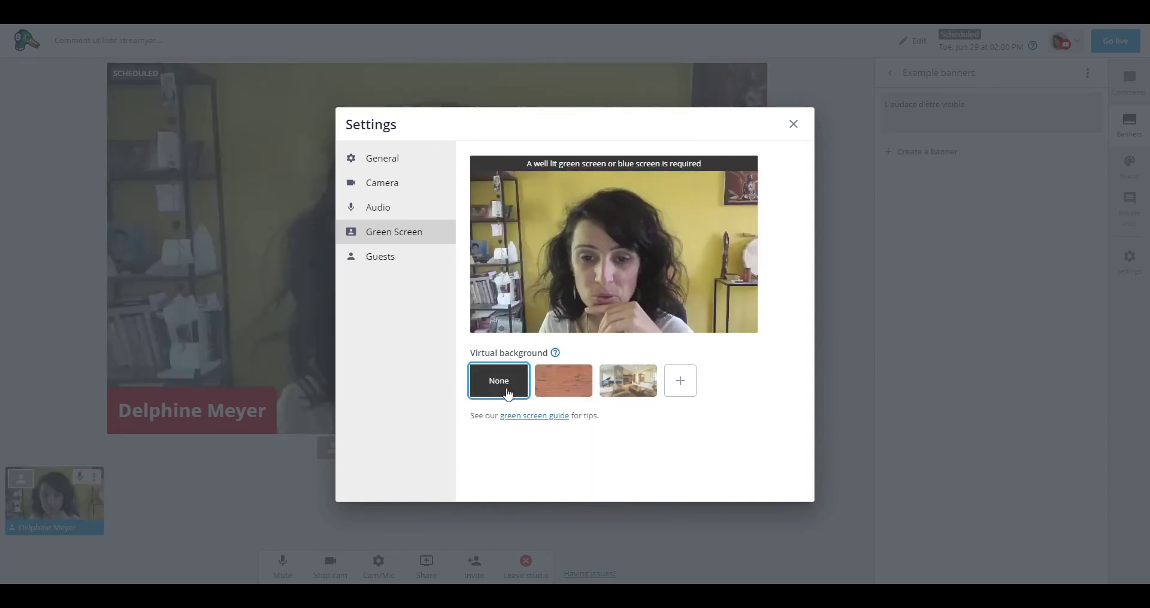
Step: Review the audio, camera and general studio settings and close them without making changes
click(372, 208)
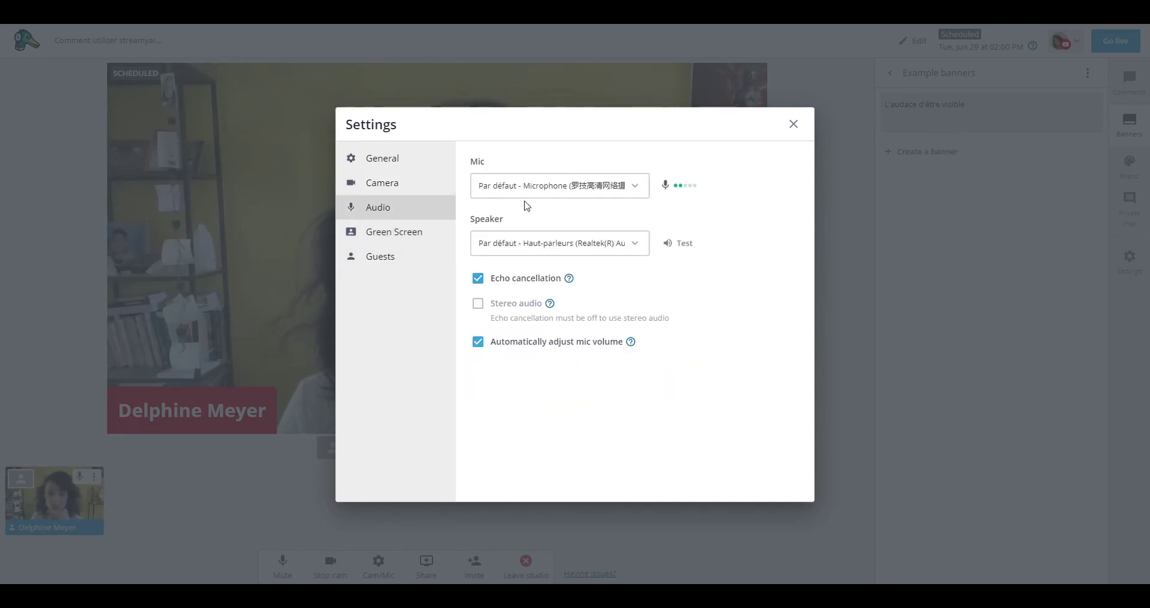
click(385, 182)
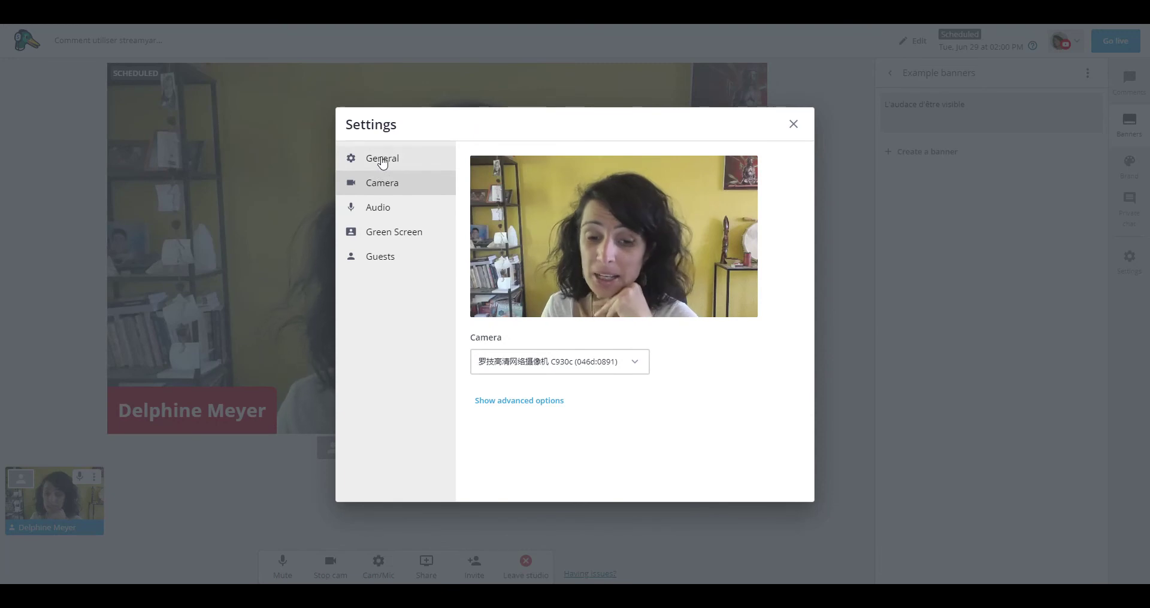
click(382, 163)
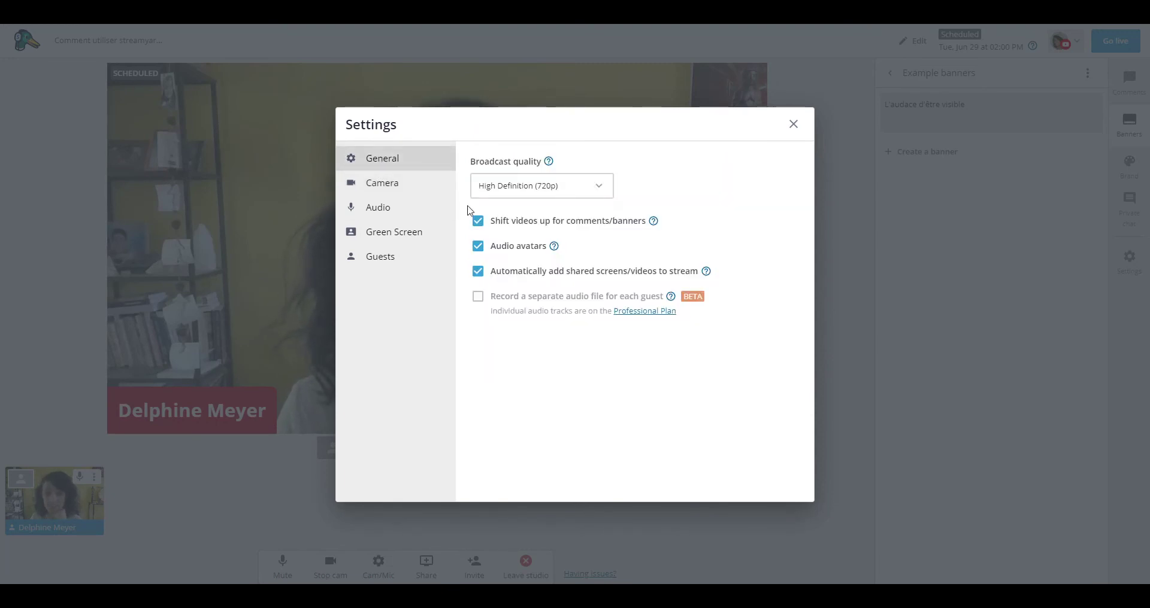
click(793, 124)
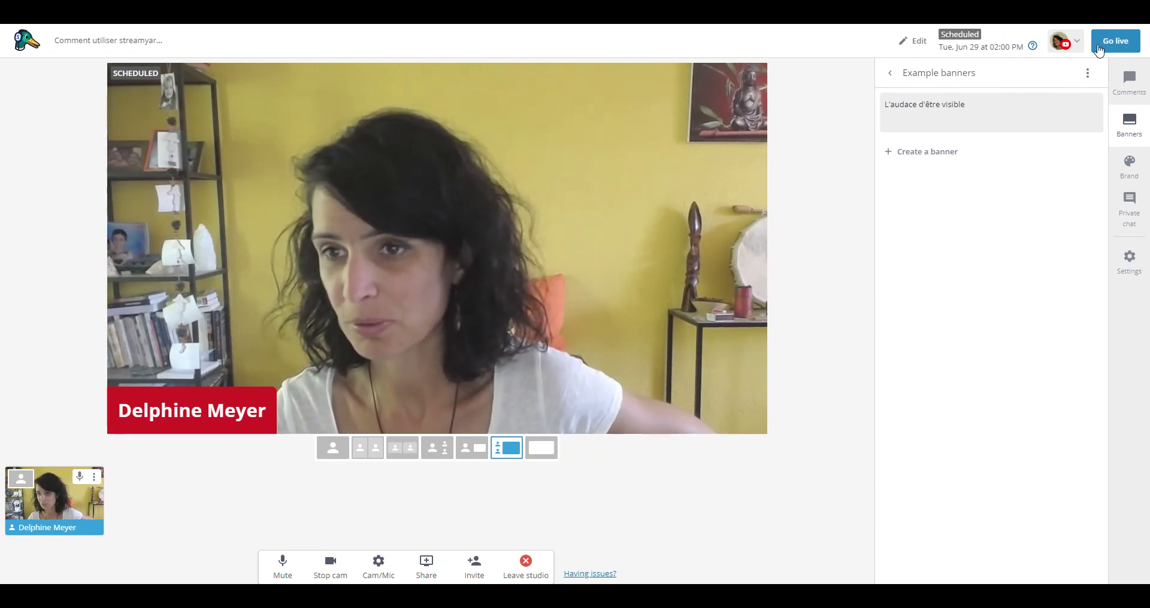
Step: View the YouTube destination's options and the broadcast's details, and close them without saving changes
click(1069, 45)
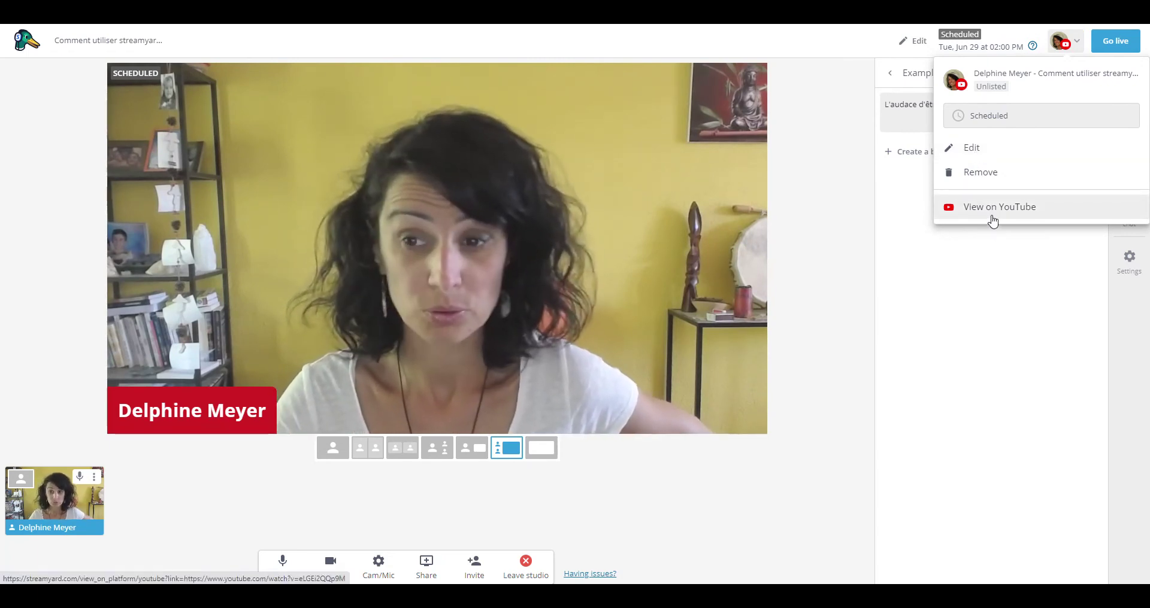
click(877, 182)
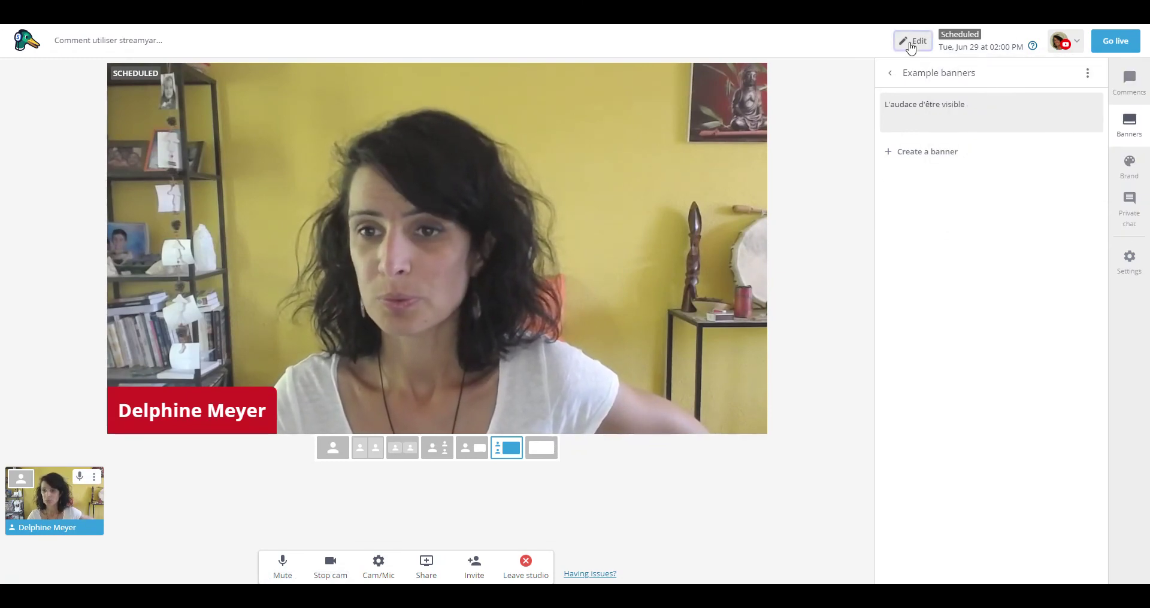
click(911, 45)
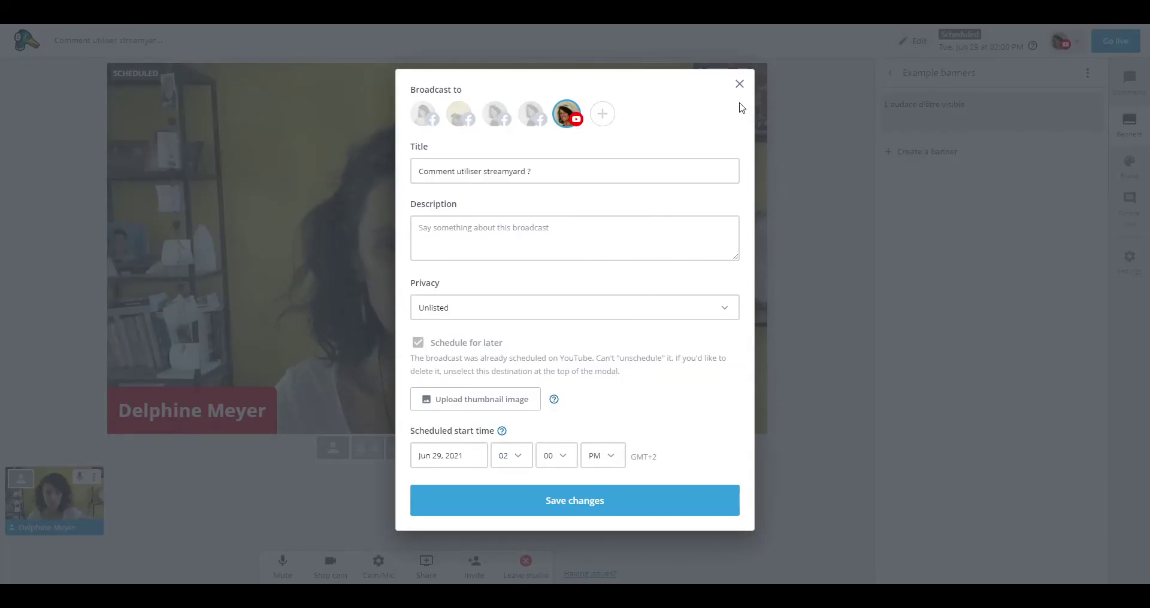
click(739, 83)
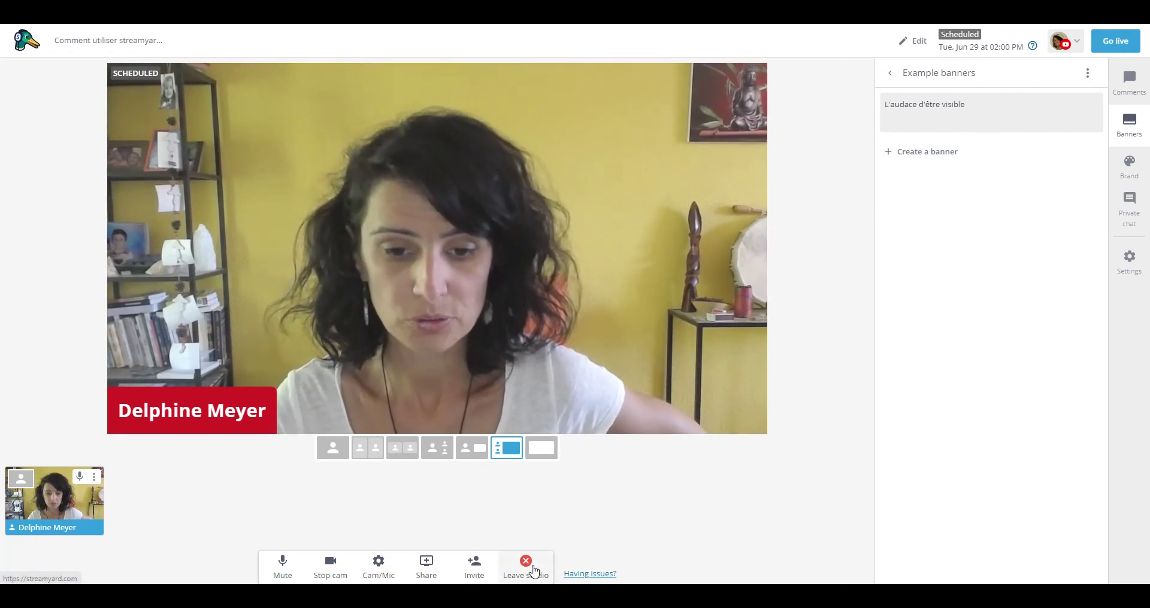
Step: Leave the studio, open the past broadcast "Rencontre live du 24 juin" on YouTube and pause its playback
click(534, 570)
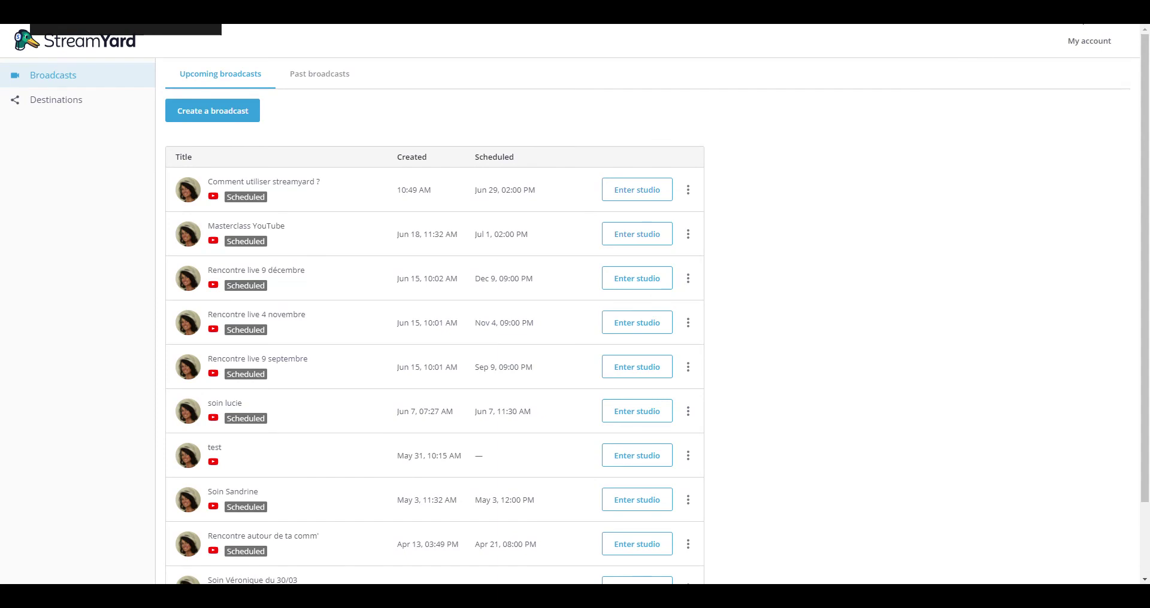
click(319, 74)
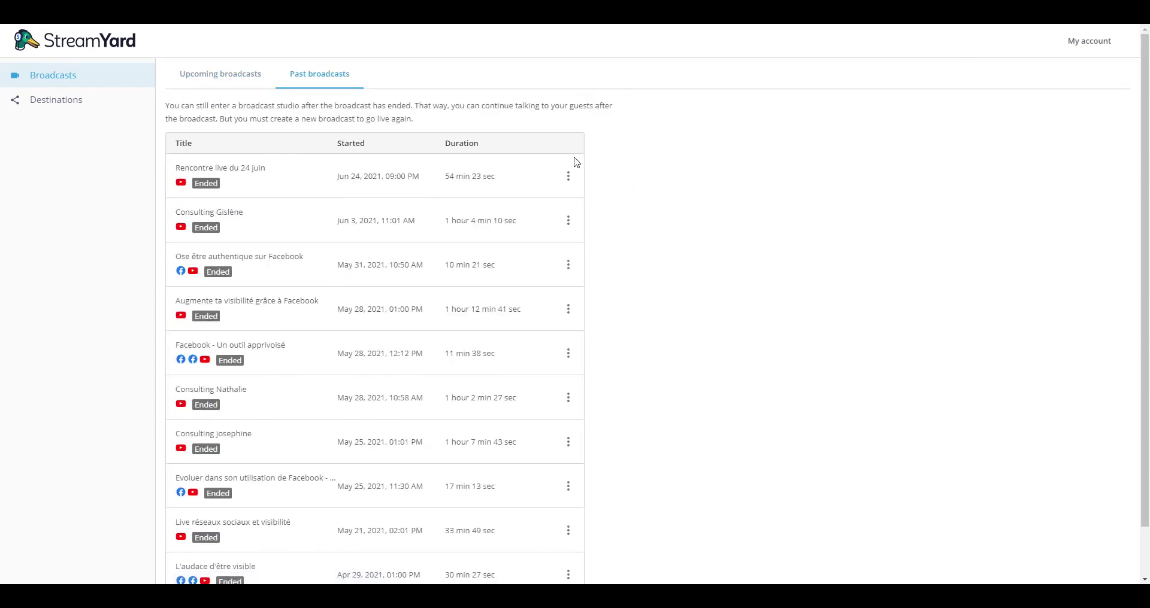
click(568, 176)
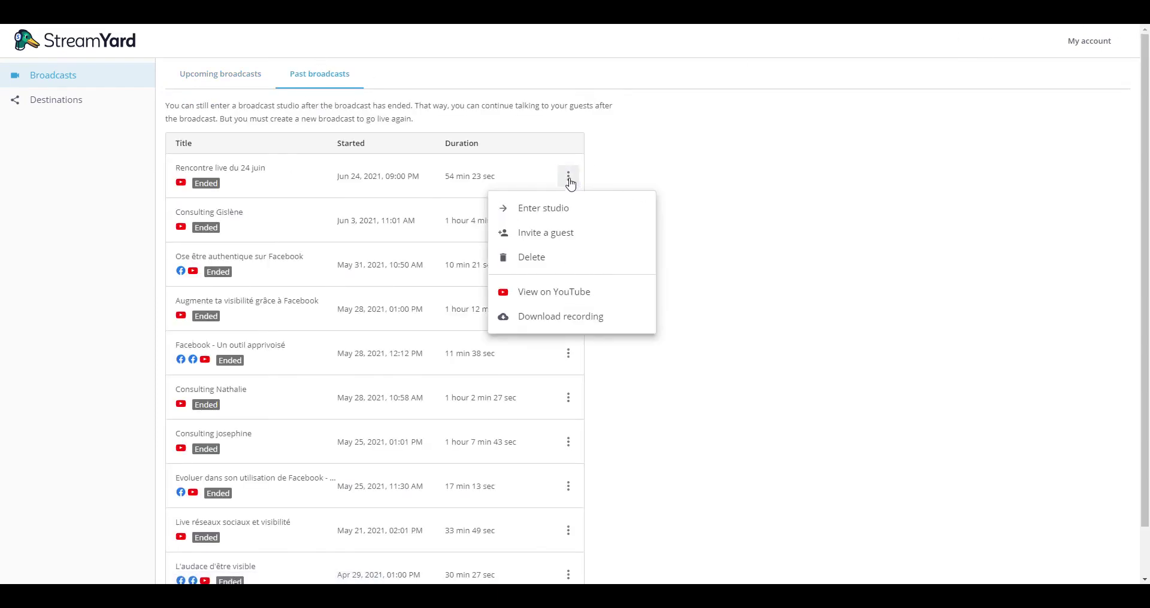
click(543, 293)
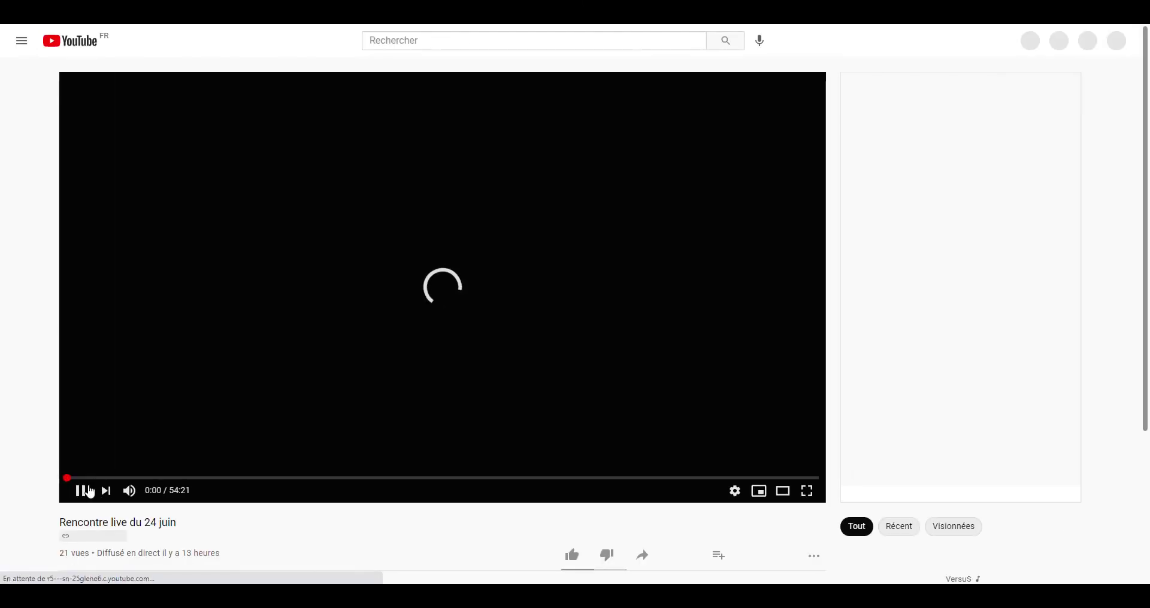
click(90, 492)
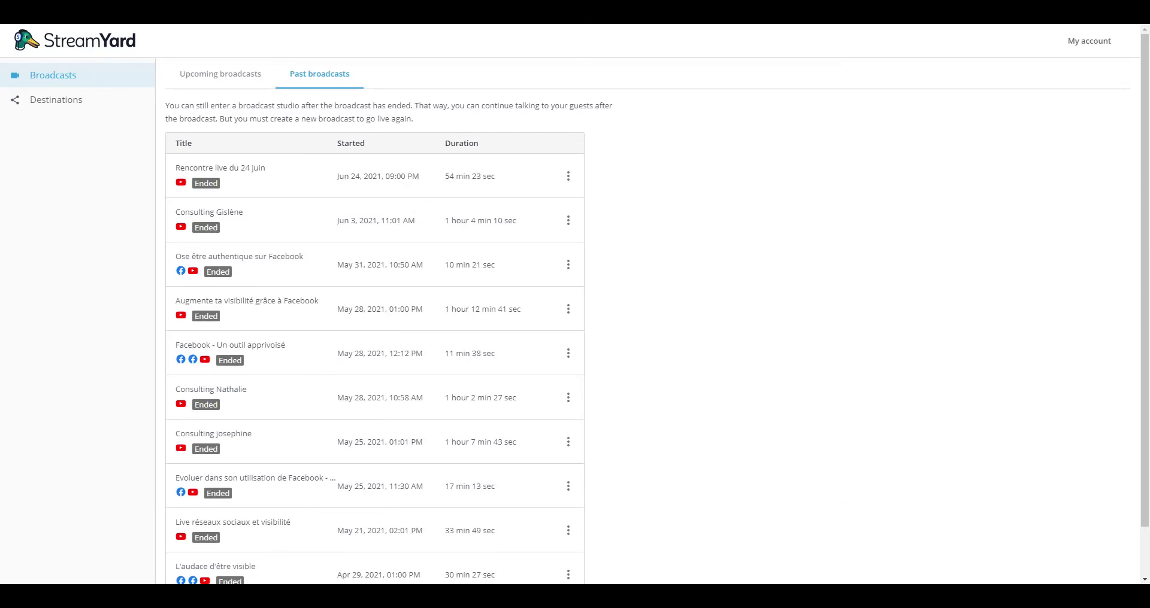
Step: View the available actions for the past broadcast "Rencontre live du 24 juin" and return to the upcoming broadcasts
click(568, 176)
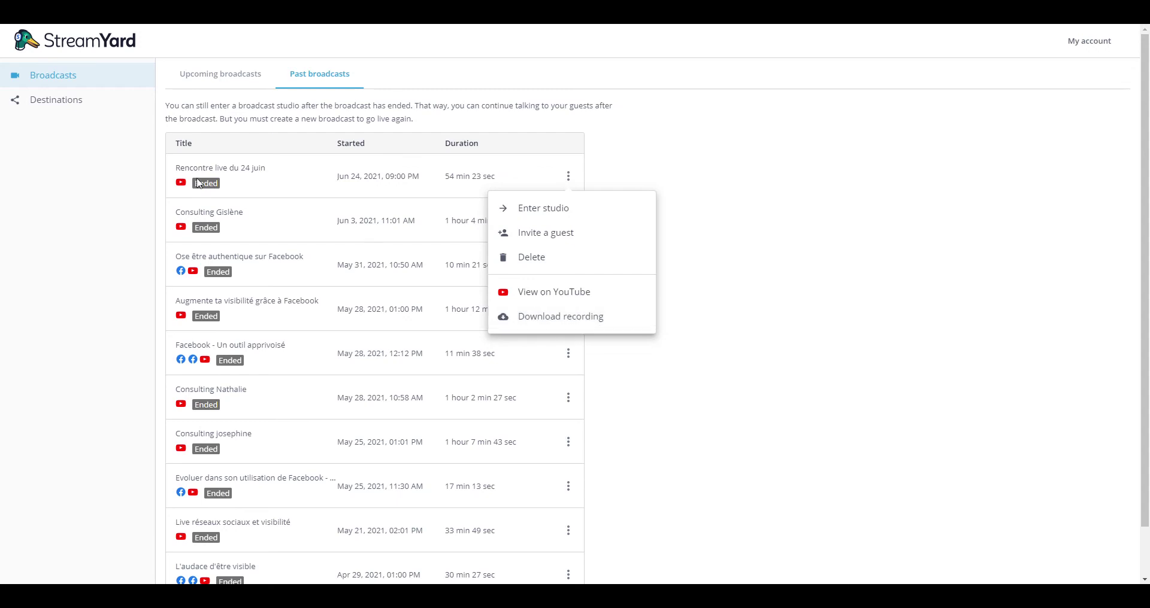
click(219, 76)
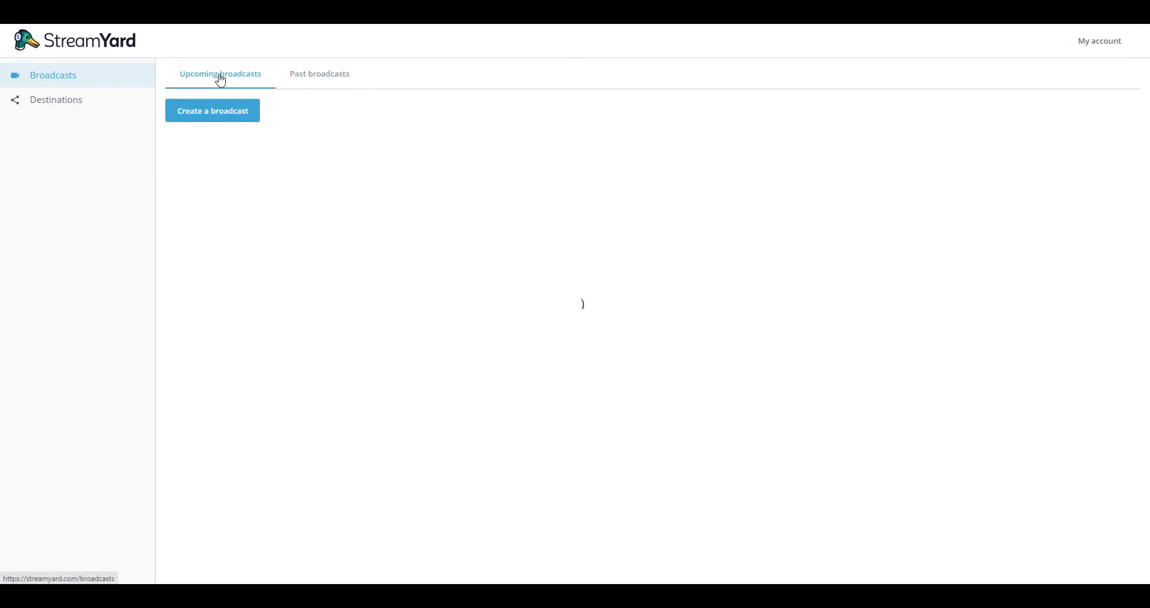
scroll(370, 278, down, 3)
scroll(370, 277, up, 3)
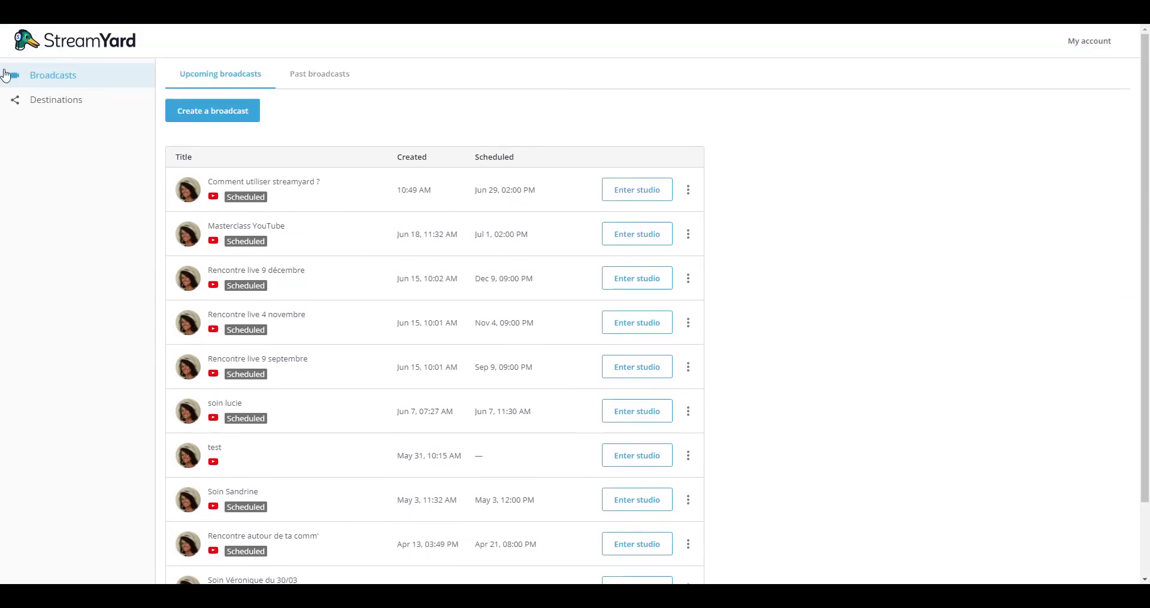
Step: Review the connected destinations and open the choice of platforms for adding a destination
click(63, 102)
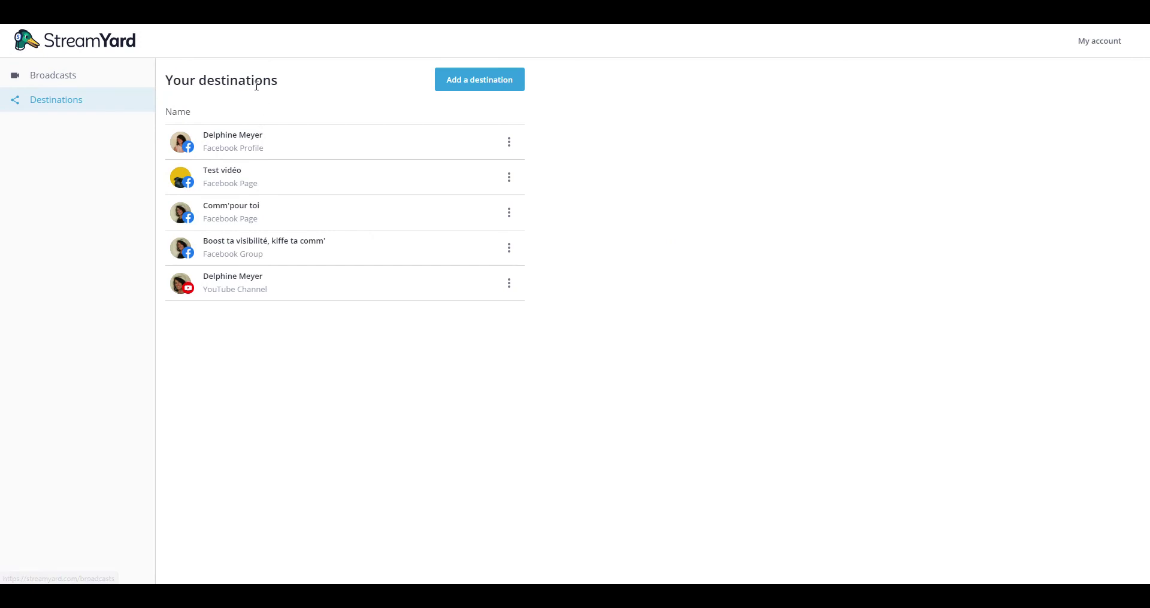
click(93, 81)
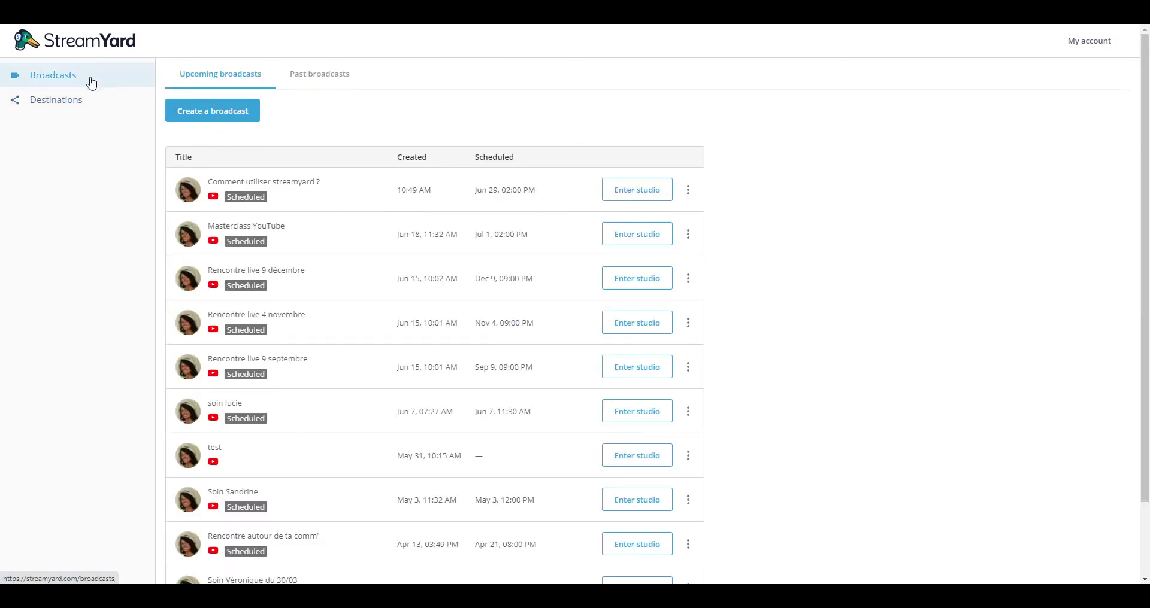
click(56, 103)
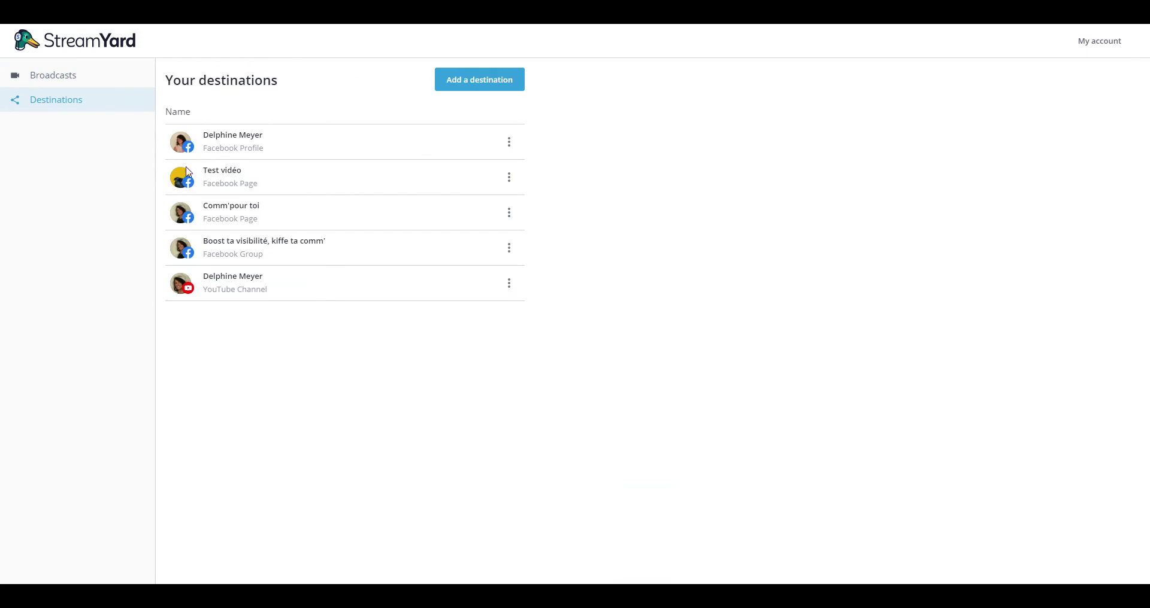
click(473, 87)
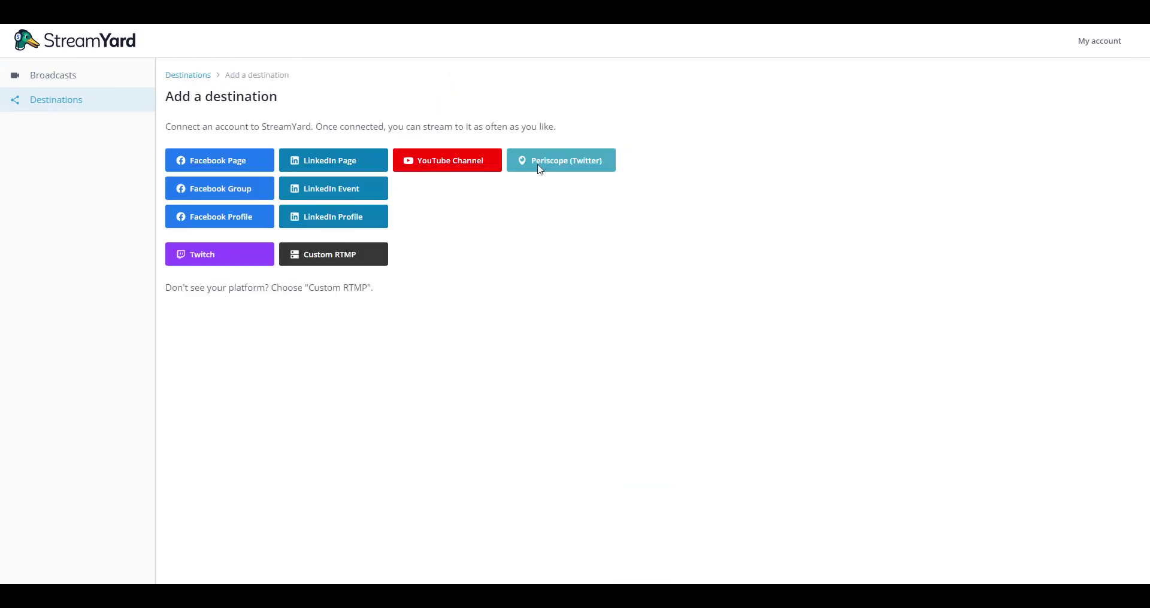